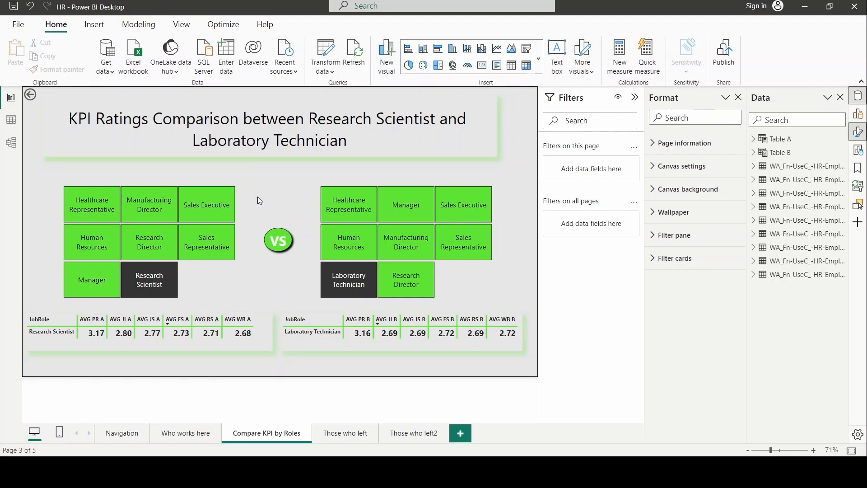
- Examine the title card, the two job role slicers and the KPI tables on the Compare KPI by Roles page
{"action": "left_click", "coordinate": [442, 136]}
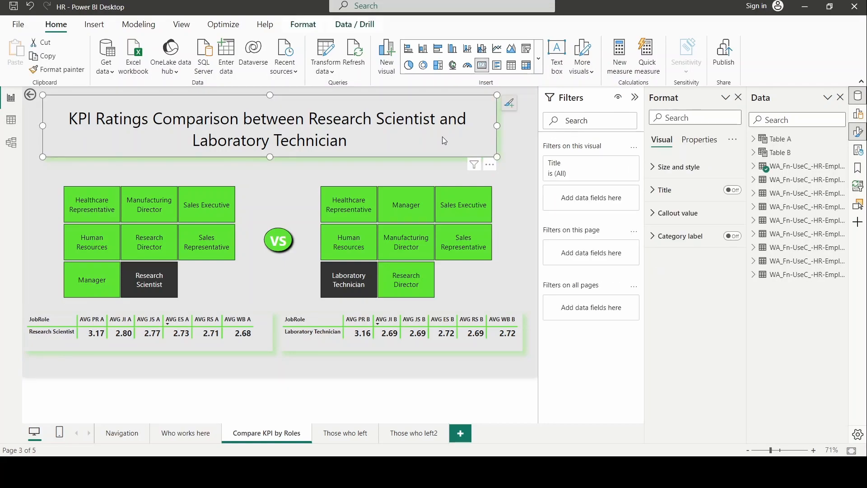
{"action": "left_click", "coordinate": [473, 292]}
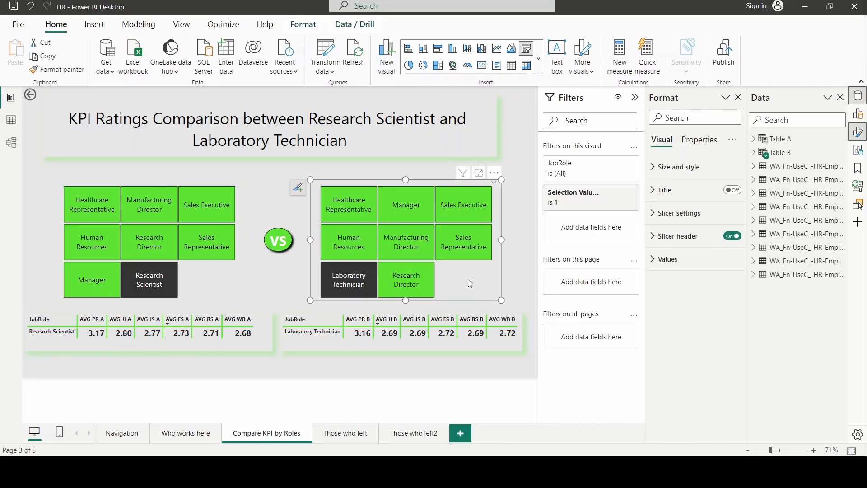
{"action": "left_click", "coordinate": [210, 290]}
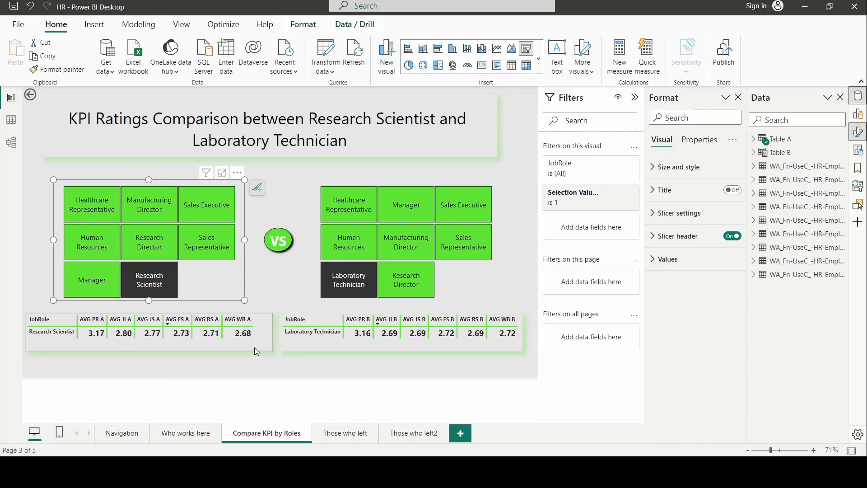
{"action": "left_click", "coordinate": [301, 344]}
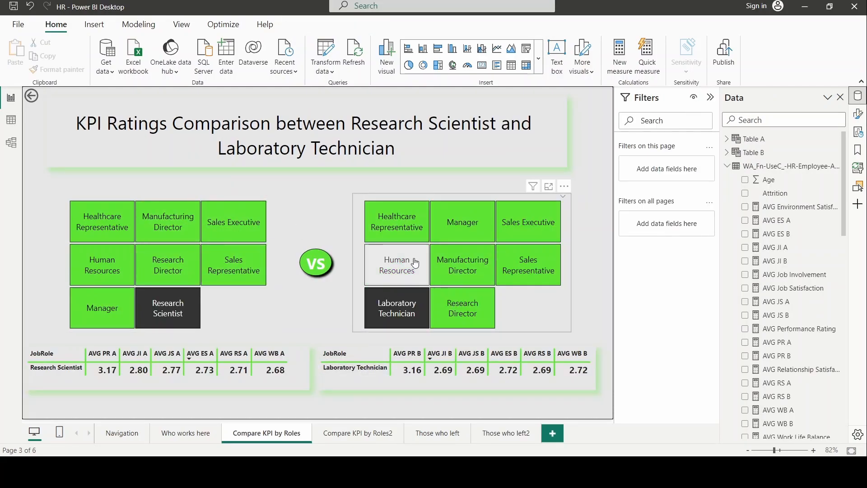
- On the Compare KPI by Roles2 page, start a calculated table named Table A2 with a VALUES function
{"action": "left_click", "coordinate": [373, 434]}
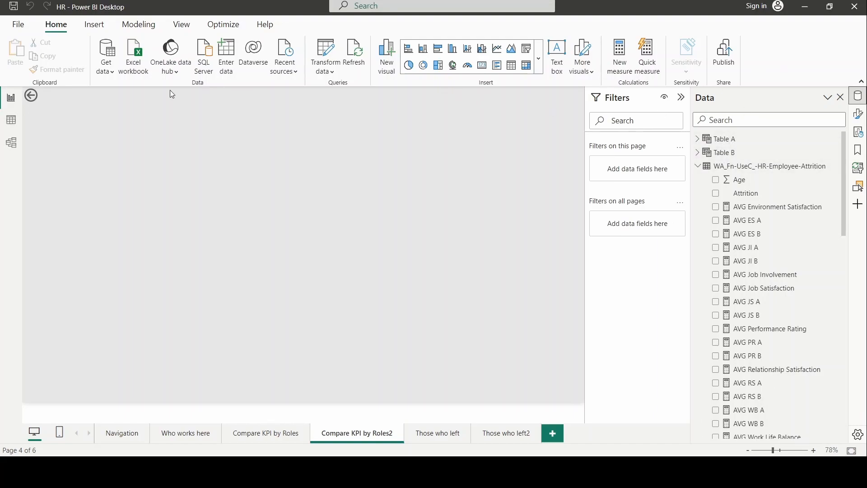
{"action": "left_click", "coordinate": [138, 25]}
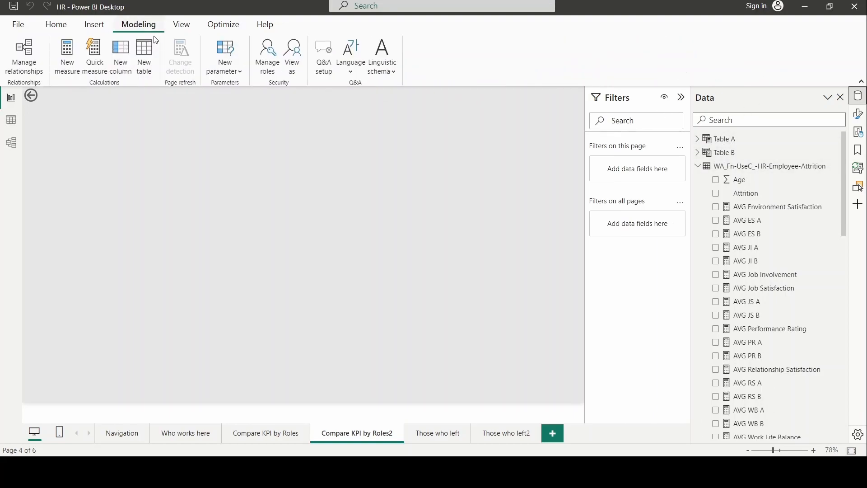
{"action": "left_click", "coordinate": [148, 63]}
{"action": "left_click", "coordinate": [130, 101]}
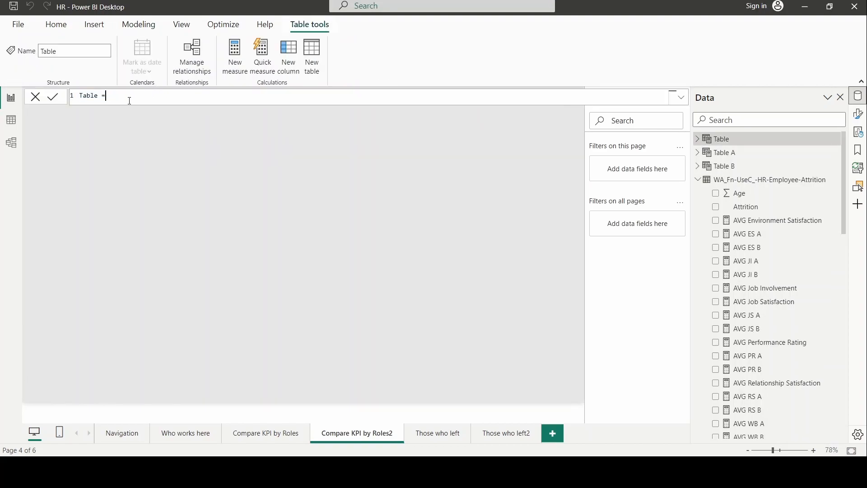
{"action": "type", "text": "A@"}
{"action": "key", "text": "BackSpace"}
{"action": "type", "text": "VALUES"}
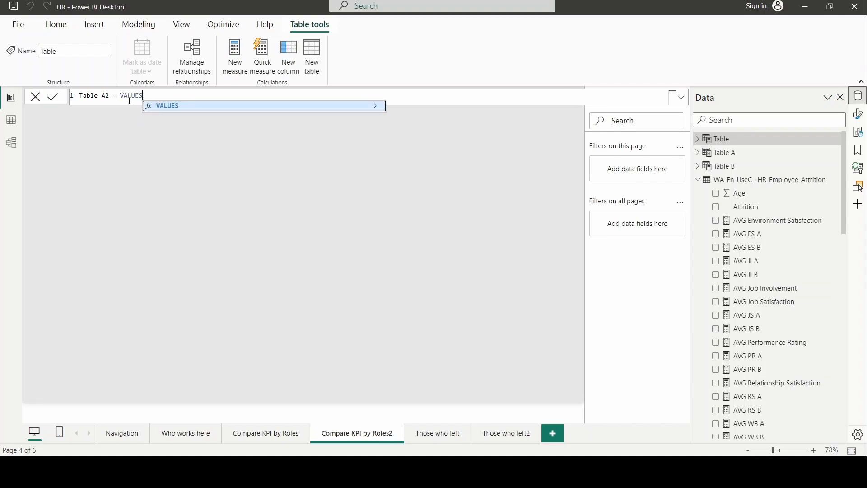
{"action": "type", "text": "('"}
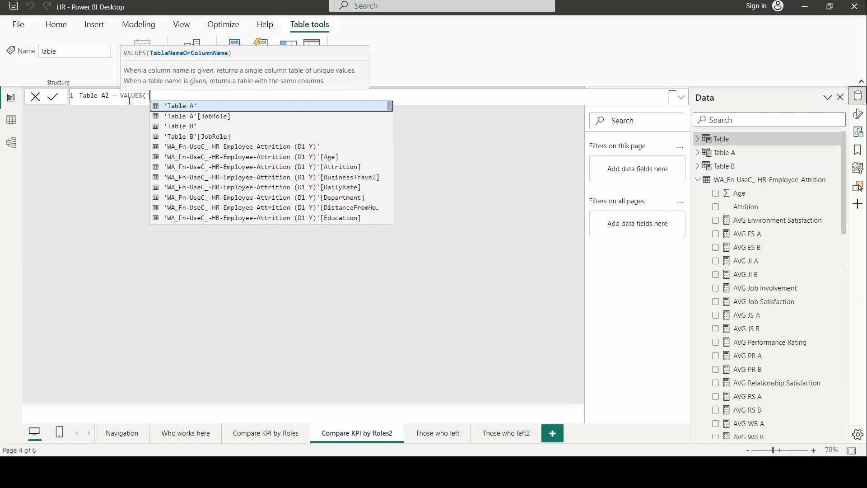
- Complete the Table A2 formula with 'WA_Fn-UseC_-HR-Employee-Attrition'[JobRole], copy the whole formula and commit the table
{"action": "scroll", "coordinate": [302, 179], "scroll_direction": "down", "scroll_amount": 5}
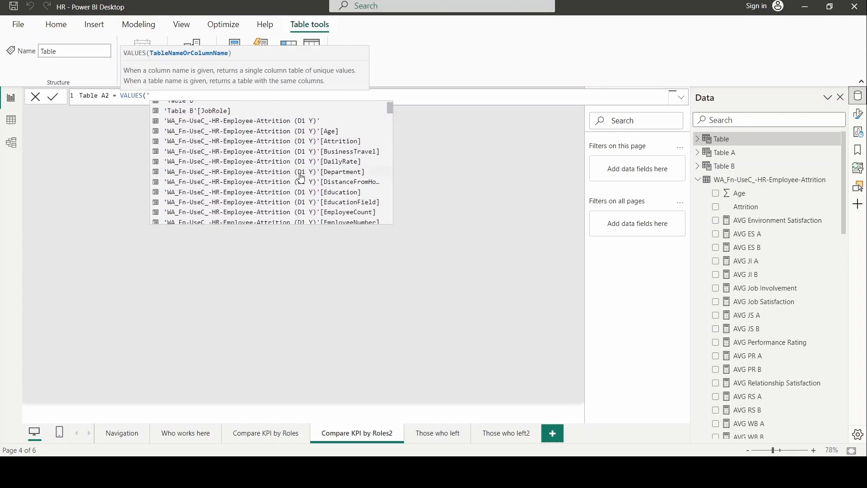
{"action": "scroll", "coordinate": [302, 178], "scroll_direction": "down", "scroll_amount": 10}
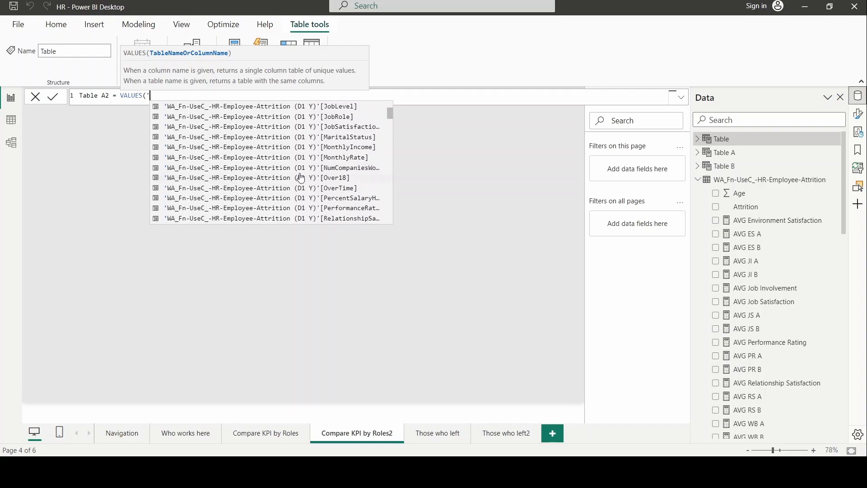
{"action": "scroll", "coordinate": [302, 178], "scroll_direction": "down", "scroll_amount": 10}
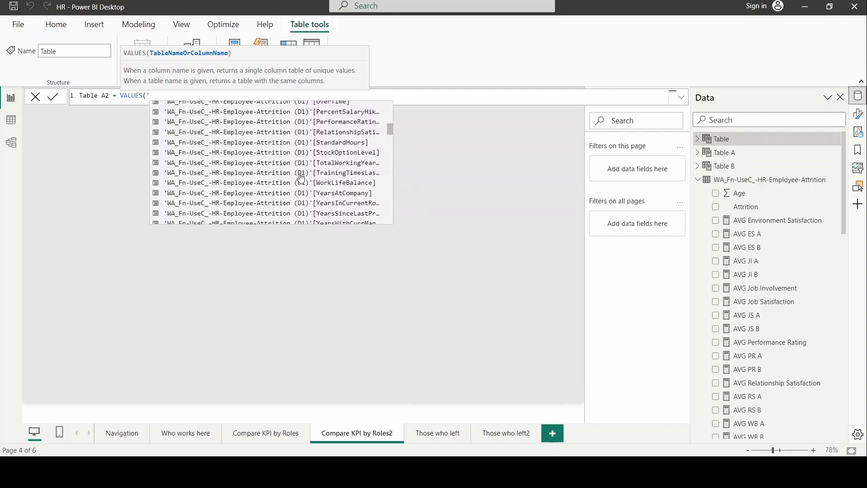
{"action": "scroll", "coordinate": [301, 178], "scroll_direction": "down", "scroll_amount": 12}
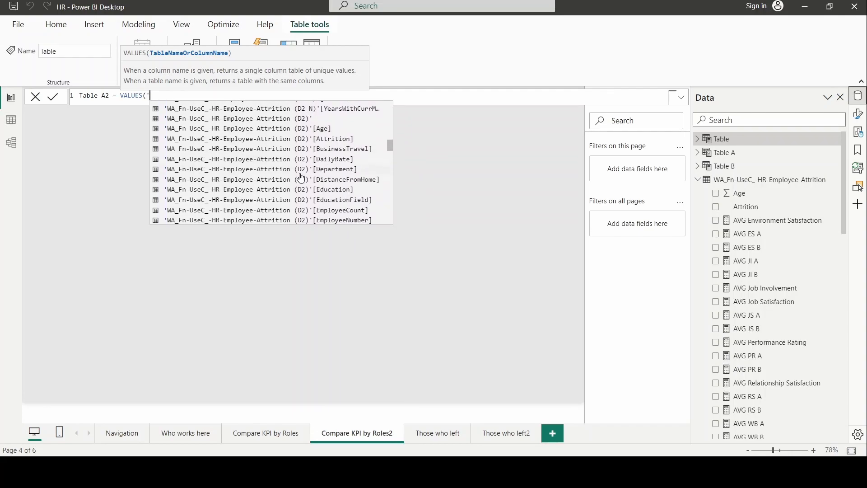
{"action": "scroll", "coordinate": [301, 178], "scroll_direction": "down", "scroll_amount": 12}
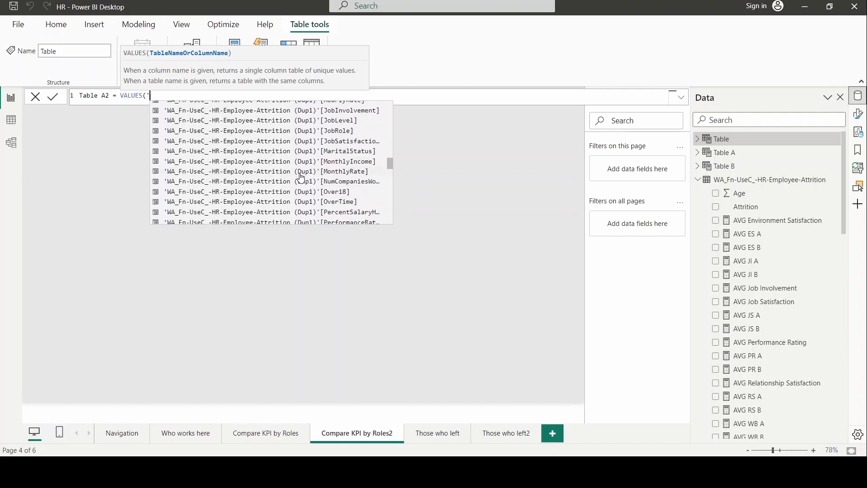
{"action": "scroll", "coordinate": [301, 178], "scroll_direction": "down", "scroll_amount": 12}
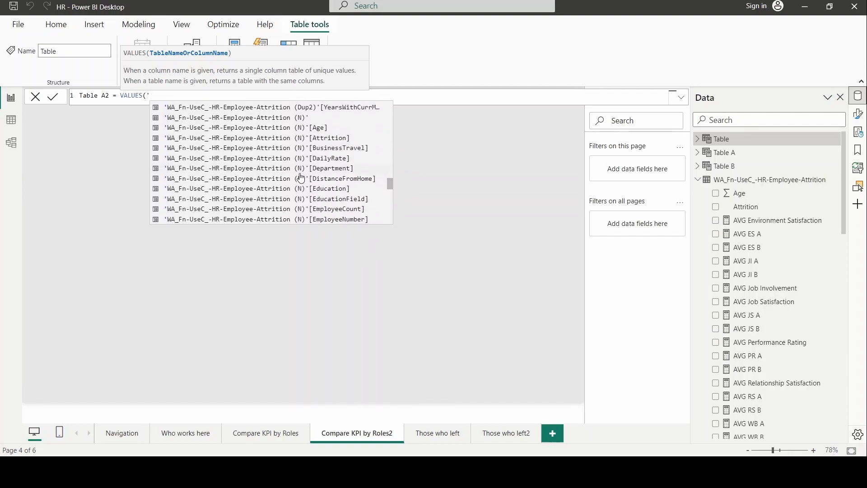
{"action": "scroll", "coordinate": [301, 178], "scroll_direction": "down", "scroll_amount": 12}
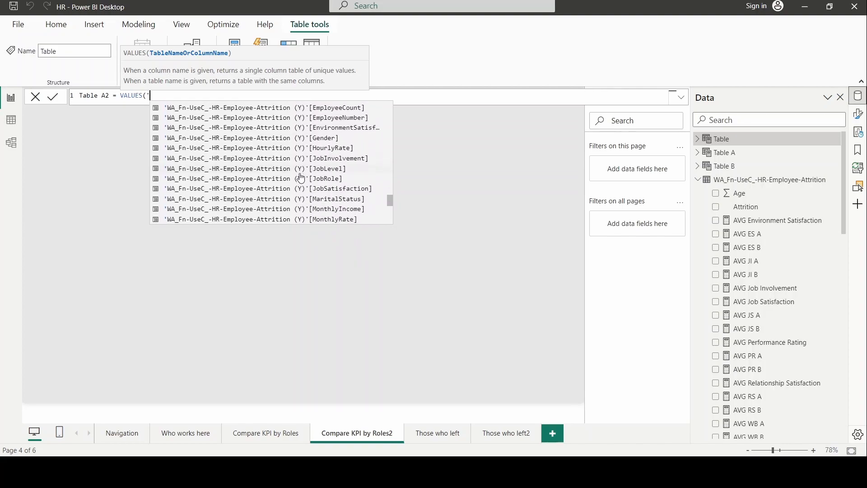
{"action": "scroll", "coordinate": [301, 177], "scroll_direction": "down", "scroll_amount": 4}
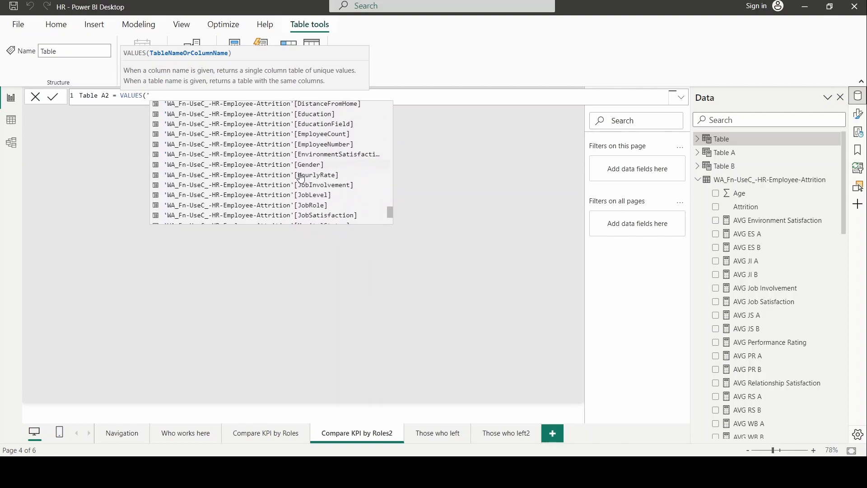
{"action": "left_click", "coordinate": [305, 171]}
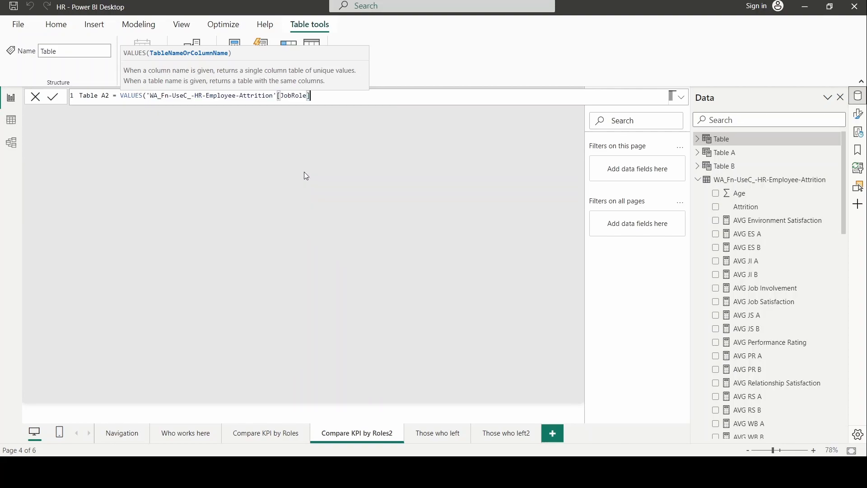
{"action": "type", "text": ")"}
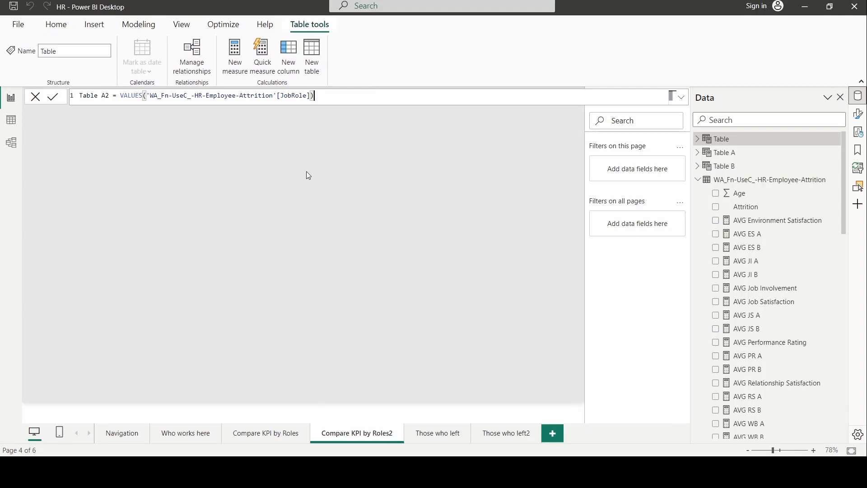
{"action": "triple_click", "coordinate": [334, 92]}
{"action": "key", "text": "ctrl+c"}
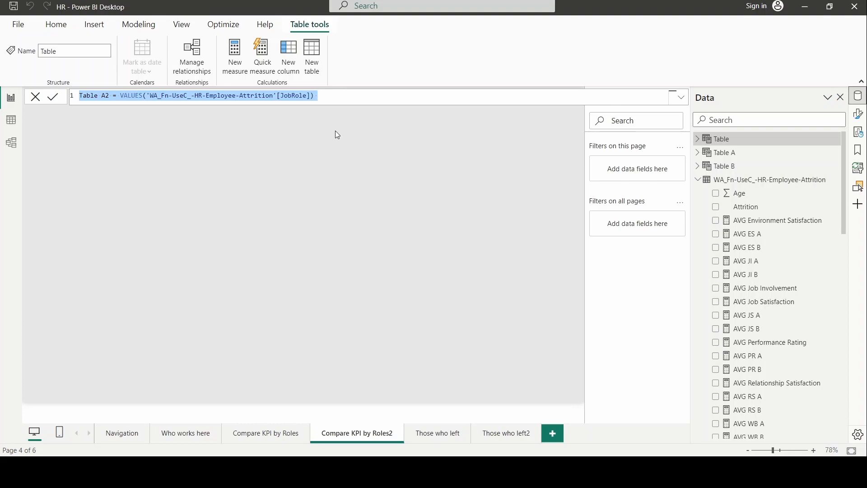
{"action": "key", "text": "Return"}
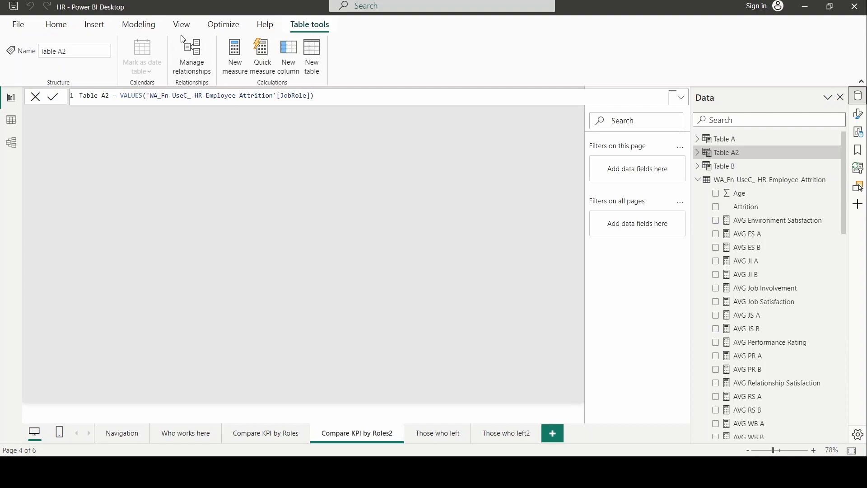
- Create a second calculated table named Table B2 by reusing the copied JobRole VALUES formula
{"action": "left_click", "coordinate": [317, 63]}
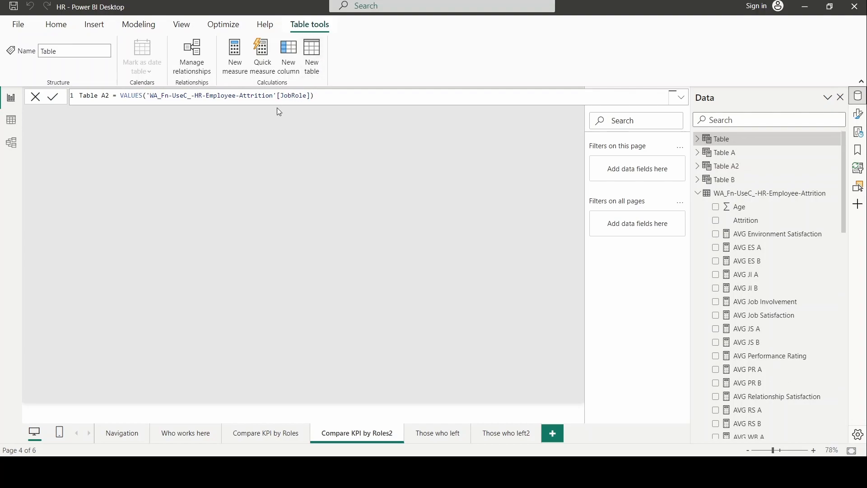
{"action": "key", "text": "ctrl+v"}
{"action": "left_click", "coordinate": [106, 95]}
{"action": "key", "text": "BackSpace"}
{"action": "type", "text": "B"}
{"action": "key", "text": "Return"}
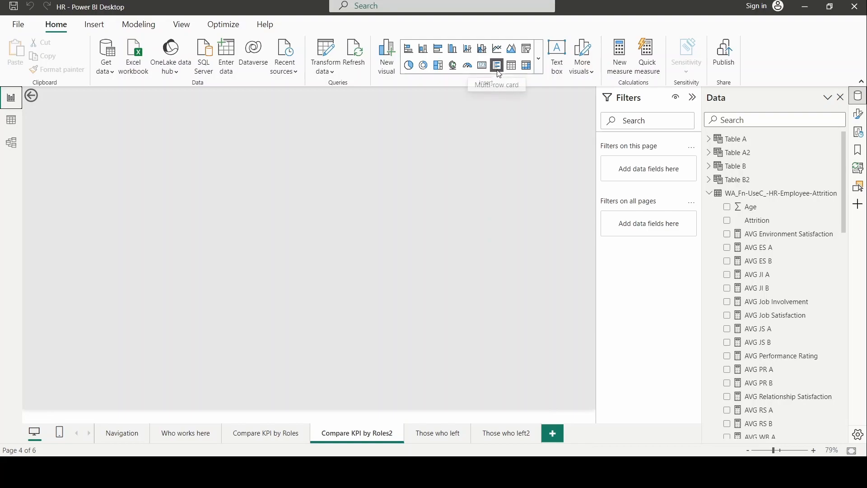
- Add two empty slicers side by side on the blank page and enlarge the second one
{"action": "left_click", "coordinate": [529, 52]}
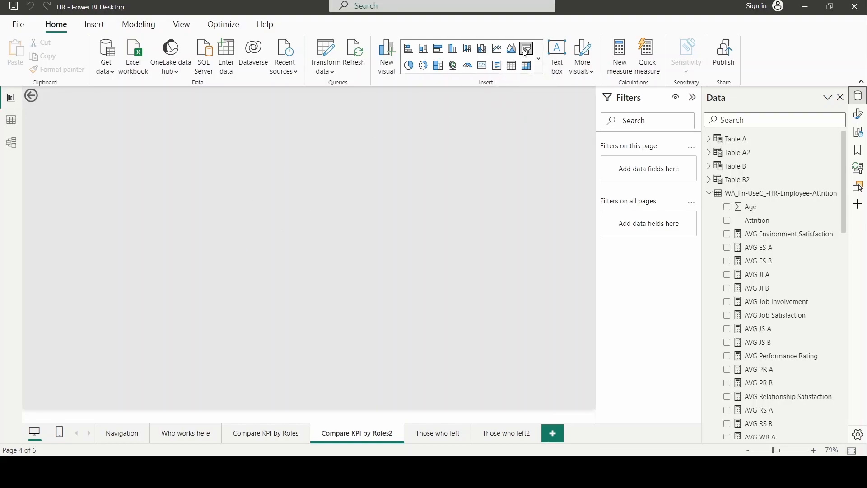
{"action": "left_click", "coordinate": [526, 53]}
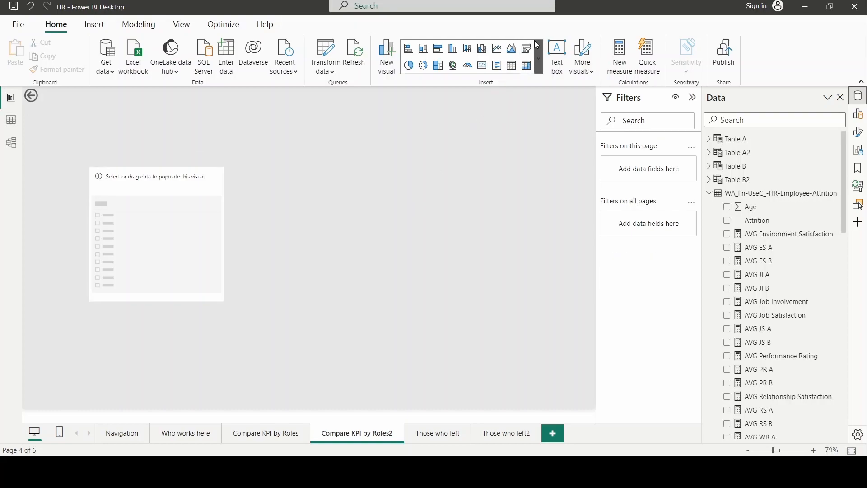
{"action": "left_click_drag", "start_coordinate": [198, 313], "coordinate": [410, 170]}
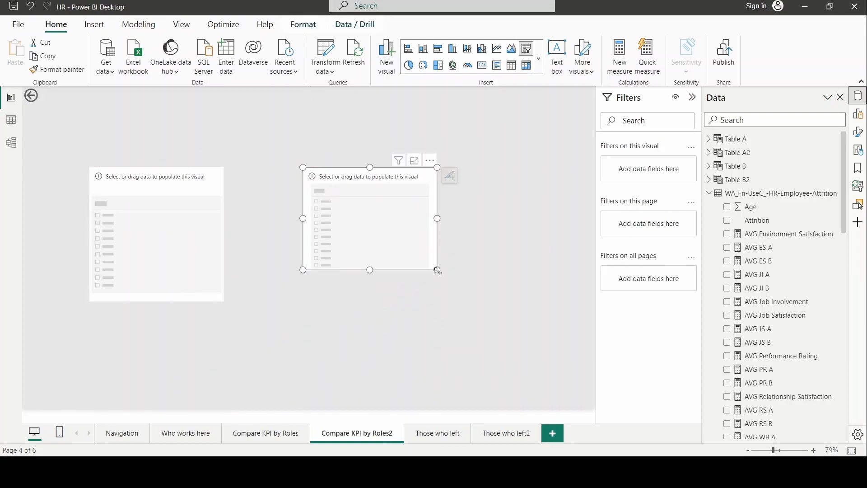
{"action": "left_click_drag", "start_coordinate": [438, 271], "coordinate": [460, 313]}
- Populate the first slicer with the JobRole field from Table A2
{"action": "left_click", "coordinate": [212, 182]}
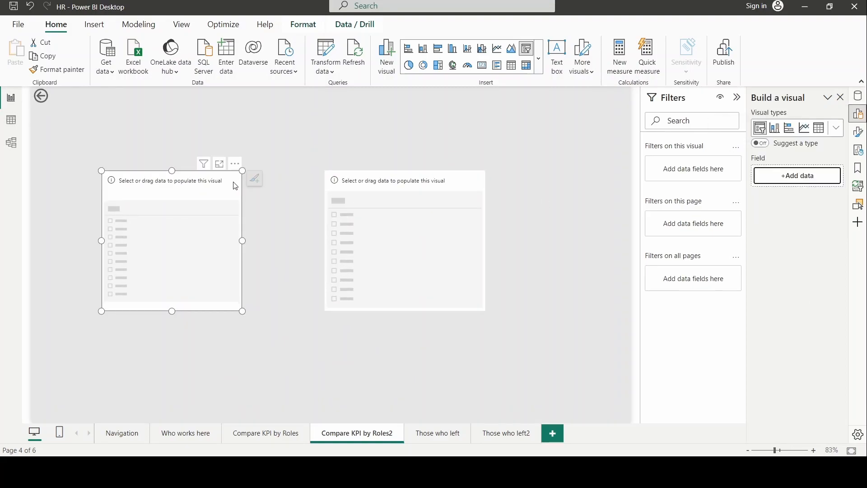
{"action": "left_click", "coordinate": [781, 177]}
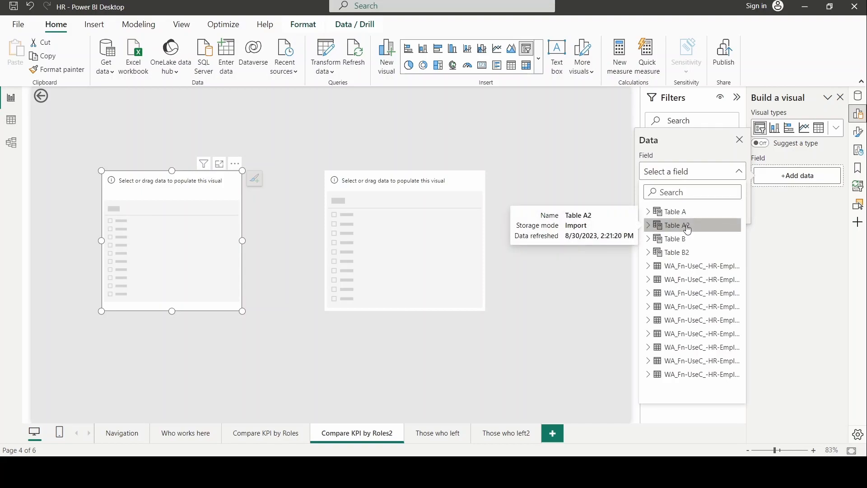
{"action": "left_click", "coordinate": [650, 227]}
{"action": "left_click", "coordinate": [684, 240]}
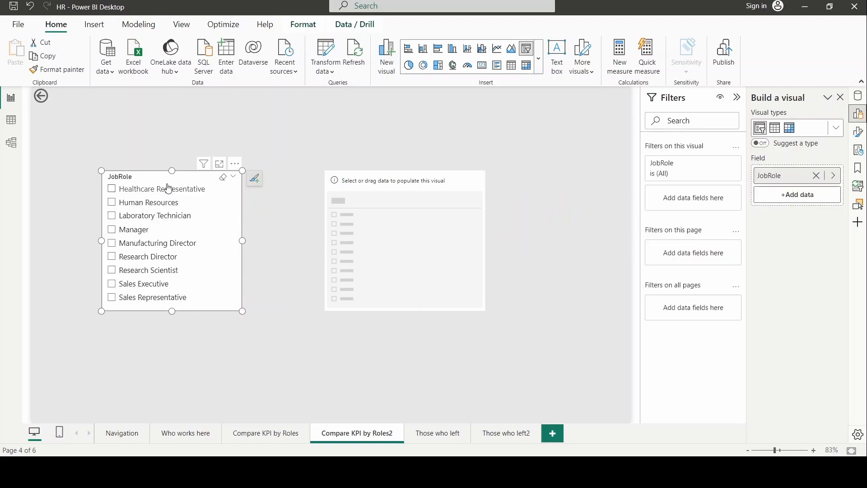
- Populate the second slicer with the JobRole field from Table B2, and select Manager in the first slicer
{"action": "left_click", "coordinate": [454, 185]}
{"action": "left_click", "coordinate": [797, 176]}
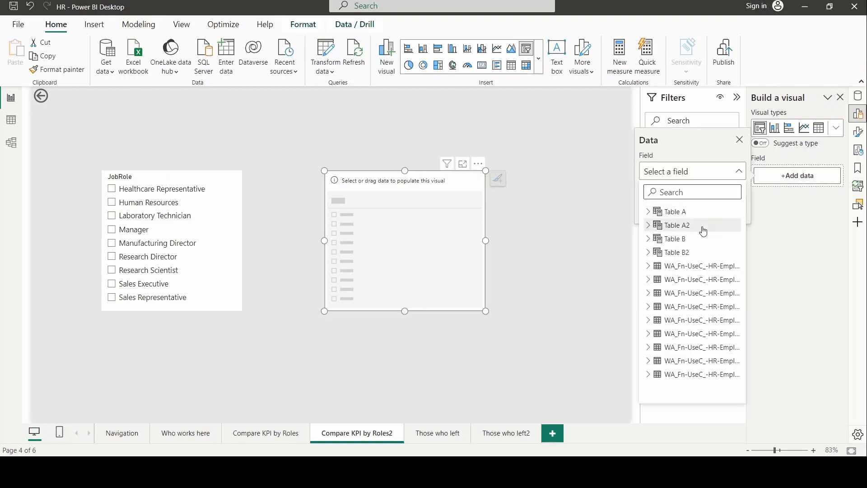
{"action": "left_click", "coordinate": [650, 253]}
{"action": "left_click", "coordinate": [679, 266]}
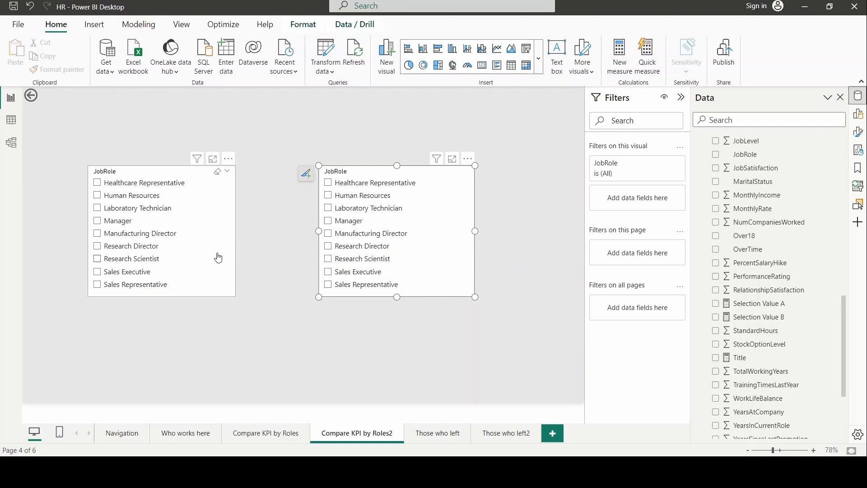
{"action": "left_click", "coordinate": [96, 221]}
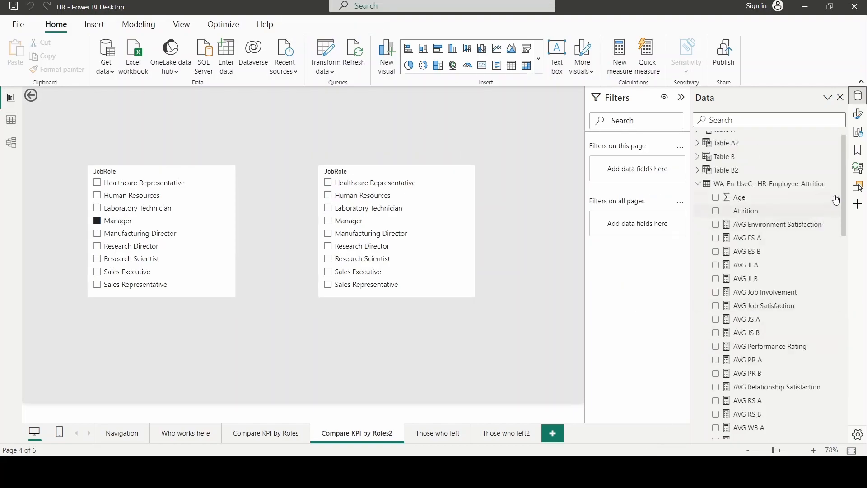
- Add a new measure named Selected Value A2 to the WA_Fn-UseC_-HR-Employee-Attrition table and start its formula with IF
{"action": "left_click", "coordinate": [836, 186]}
{"action": "left_click", "coordinate": [809, 205]}
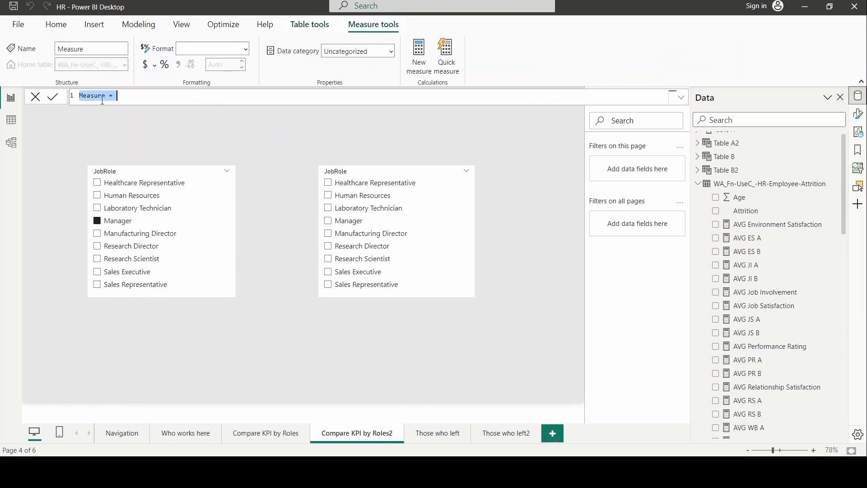
{"action": "left_click_drag", "start_coordinate": [105, 96], "coordinate": [72, 100]}
{"action": "type", "text": "Selected "}
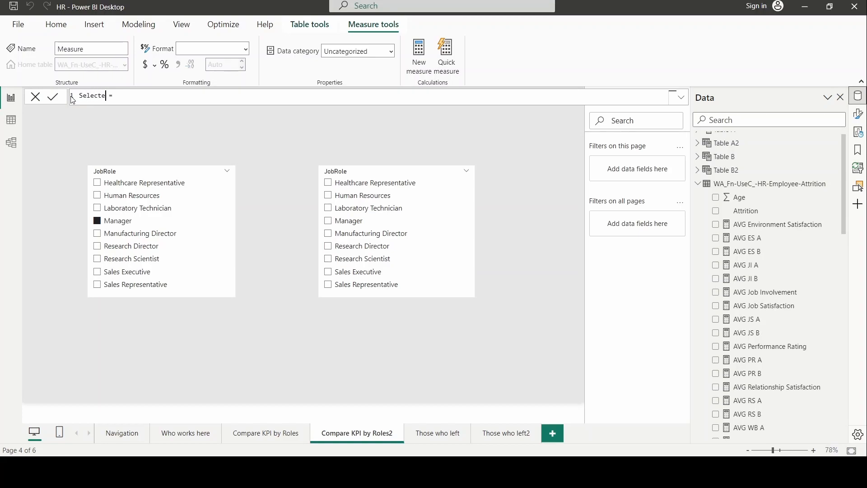
{"action": "type", "text": "Value A2 = IF("}
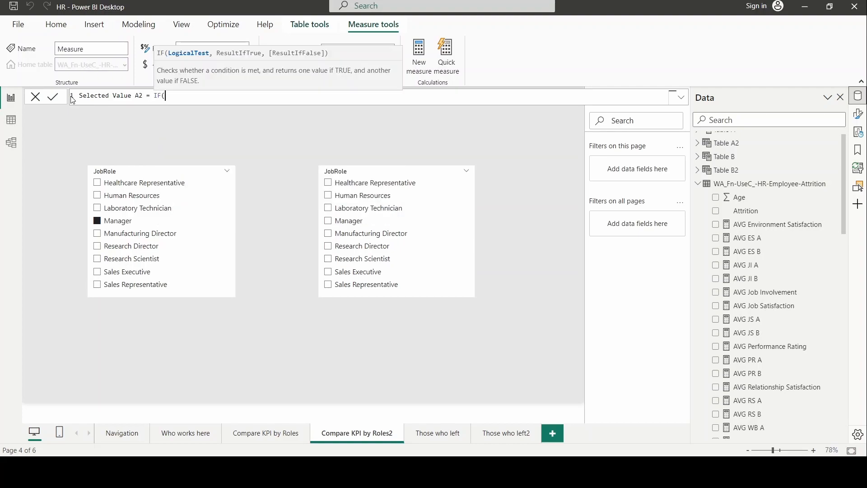
- Enter the IF condition SELECTEDVALUE('Table A2'[JobRole])=SELECTEDVALUE('Table B2'[JobRole])
{"action": "type", "text": "SELECT"}
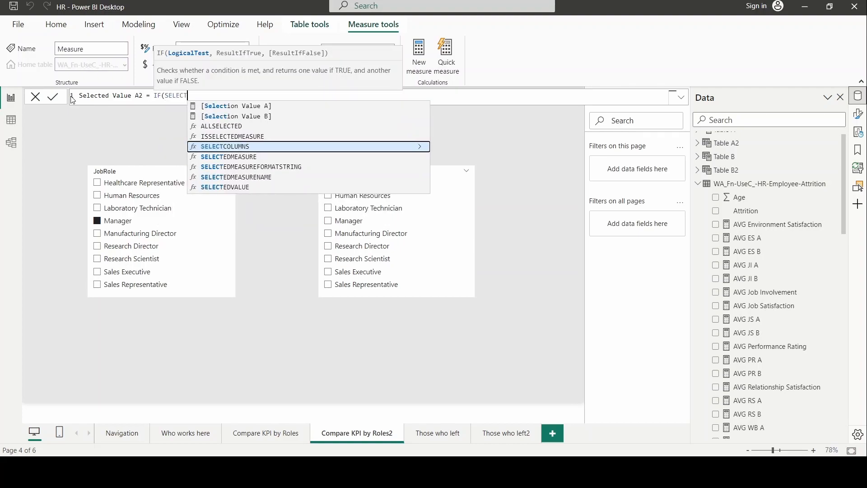
{"action": "left_click", "coordinate": [229, 186]}
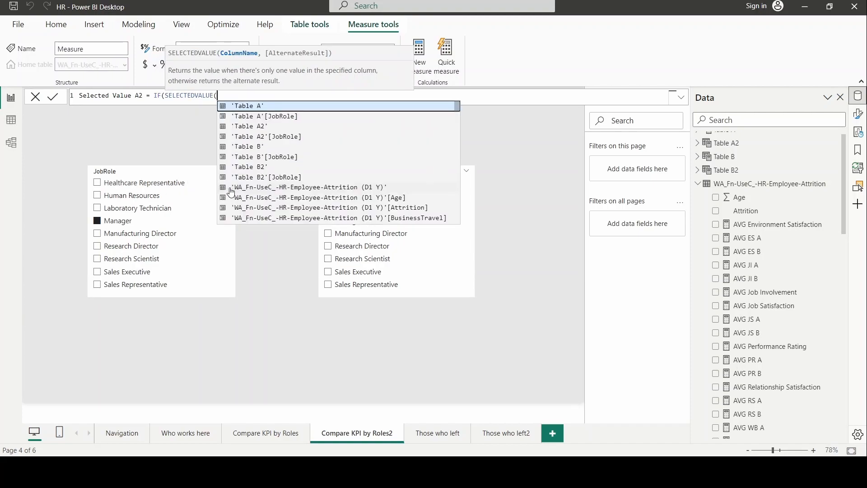
{"action": "left_click", "coordinate": [289, 136]}
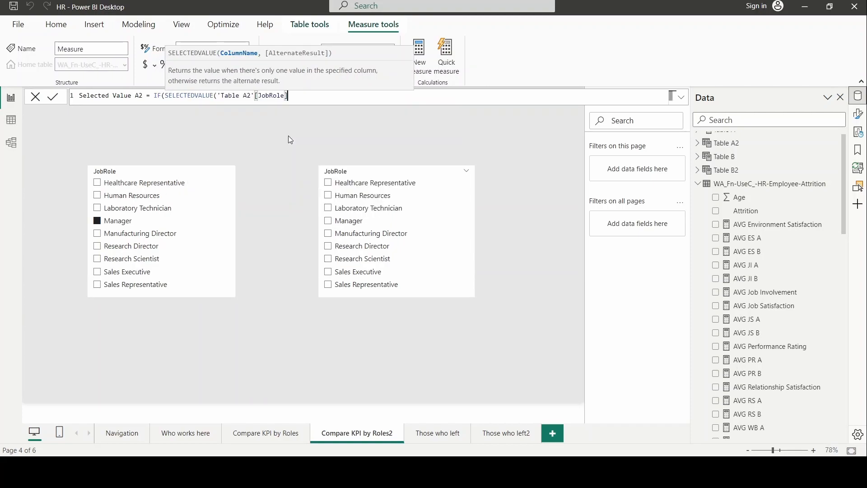
{"action": "type", "text": ")="}
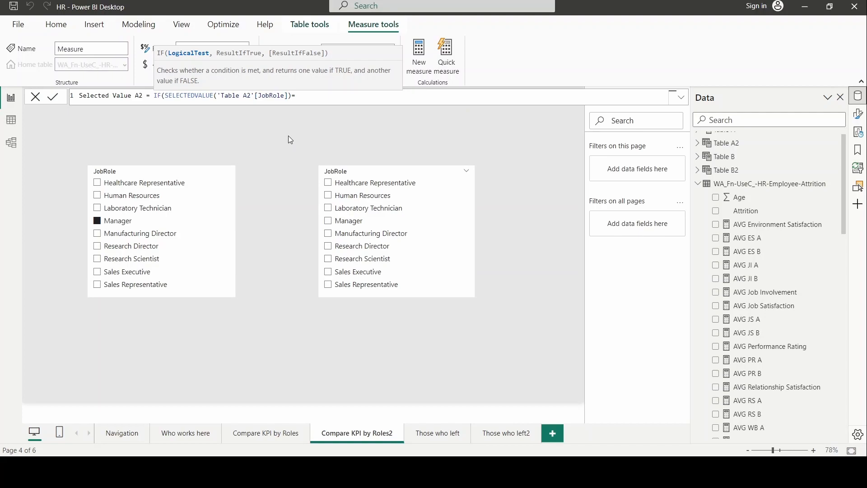
{"action": "type", "text": "SELECT"}
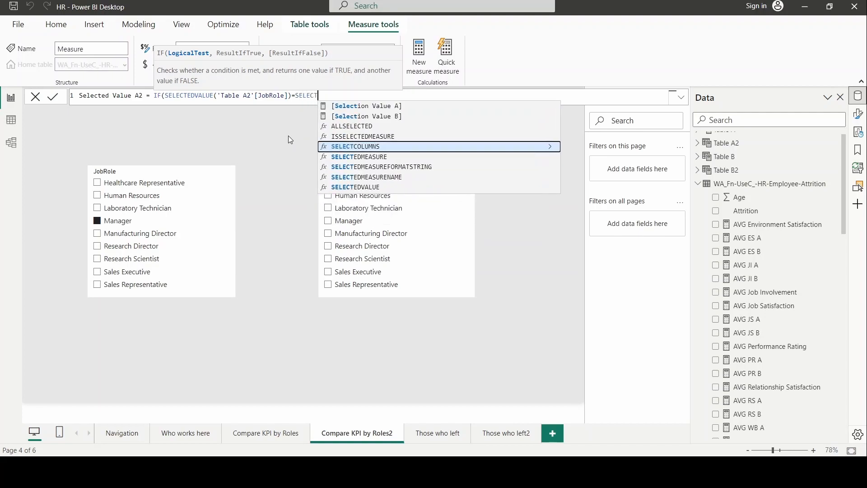
{"action": "left_click", "coordinate": [363, 187]}
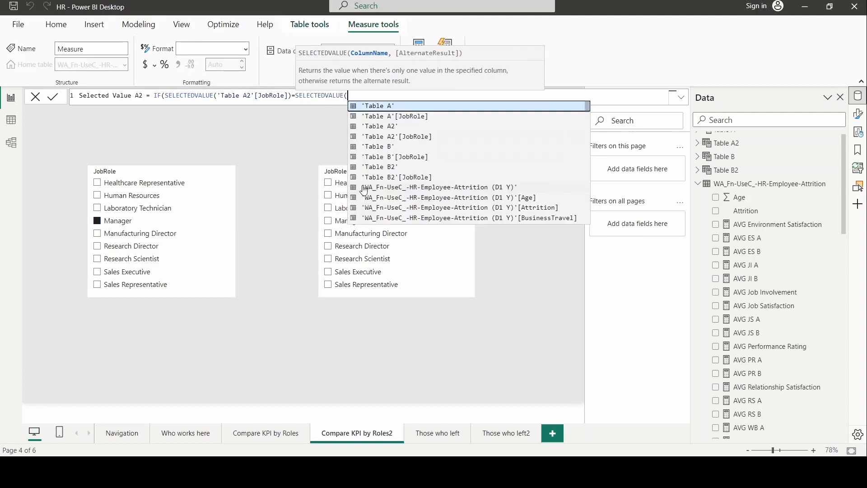
{"action": "left_click", "coordinate": [415, 178]}
{"action": "type", "text": "),"}
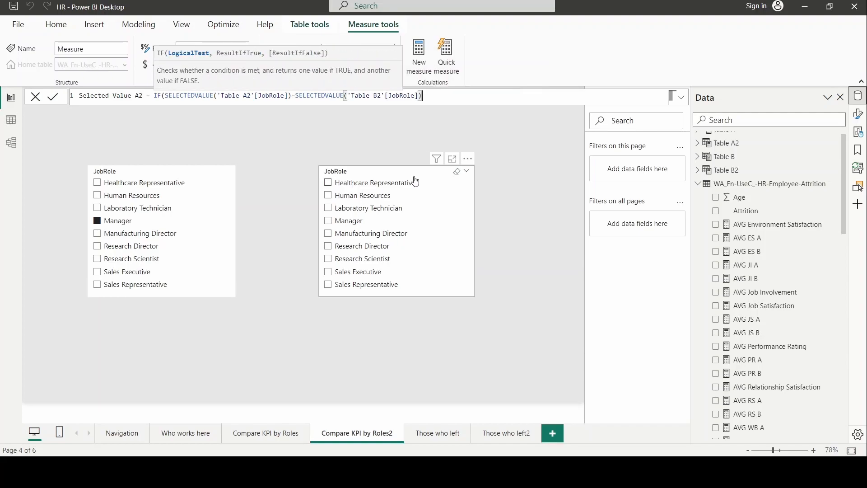
- Complete the IF formula with 0 when true and 1 when false, and copy the whole measure definition
{"action": "type", "text": "0"}
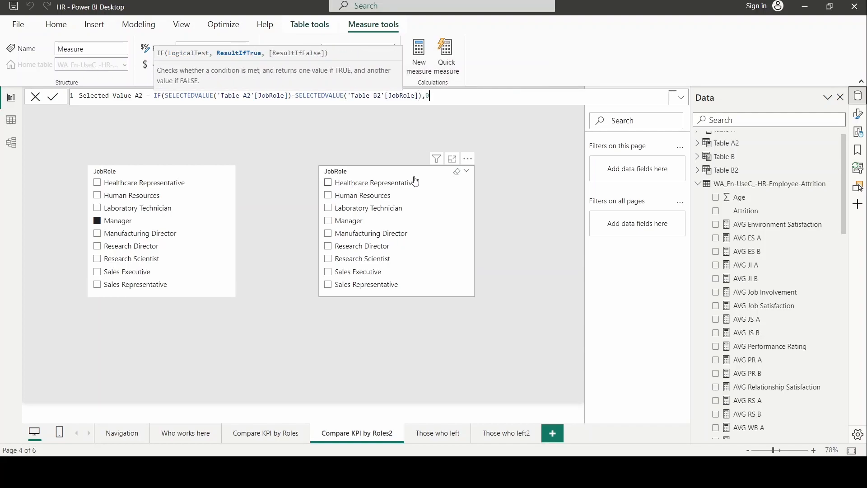
{"action": "type", "text": ",1)"}
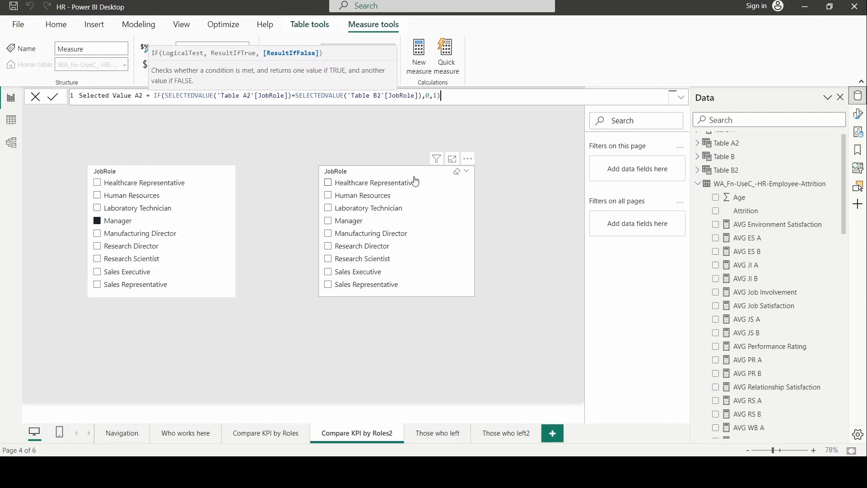
{"action": "key", "text": "ctrl+a"}
{"action": "key", "text": "ctrl+c"}
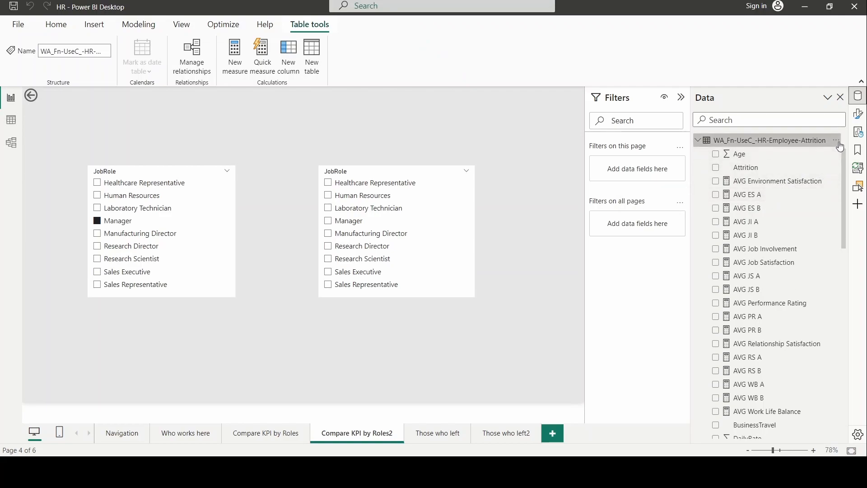
- Create another measure in the employee attrition table from the copied definition and name it Selected Value B2
{"action": "left_click", "coordinate": [836, 140]}
{"action": "key", "text": "Escape"}
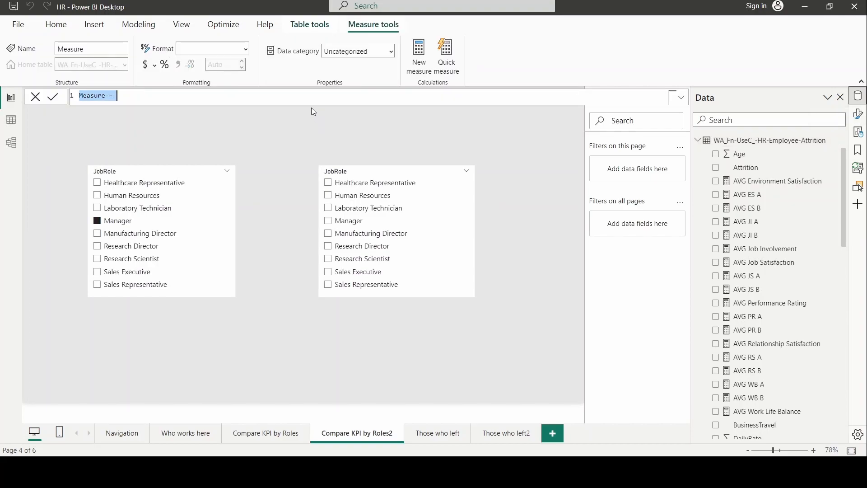
{"action": "key", "text": "ctrl+v"}
{"action": "key", "text": "Delete"}
{"action": "type", "text": "B"}
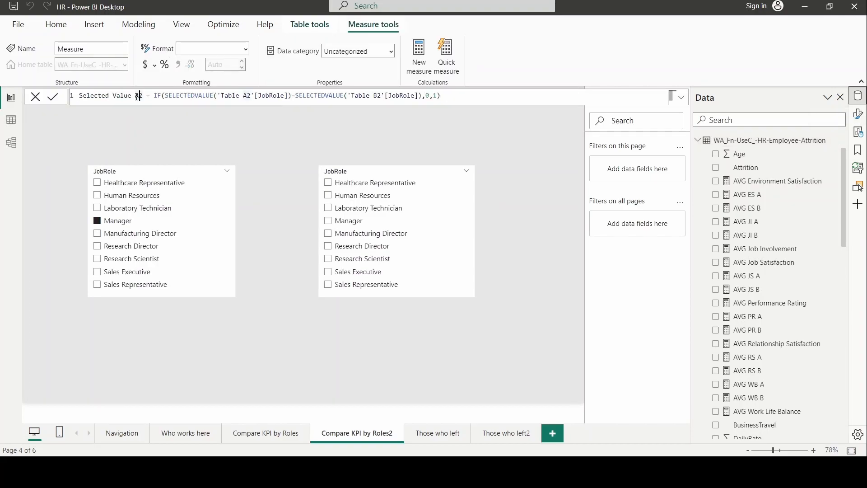
- Swap the table references in the Selected Value B2 formula so Table B2 JobRole is compared with Table A2 JobRole
{"action": "left_click", "coordinate": [249, 93]}
{"action": "key", "text": "BackSpace"}
{"action": "type", "text": "B"}
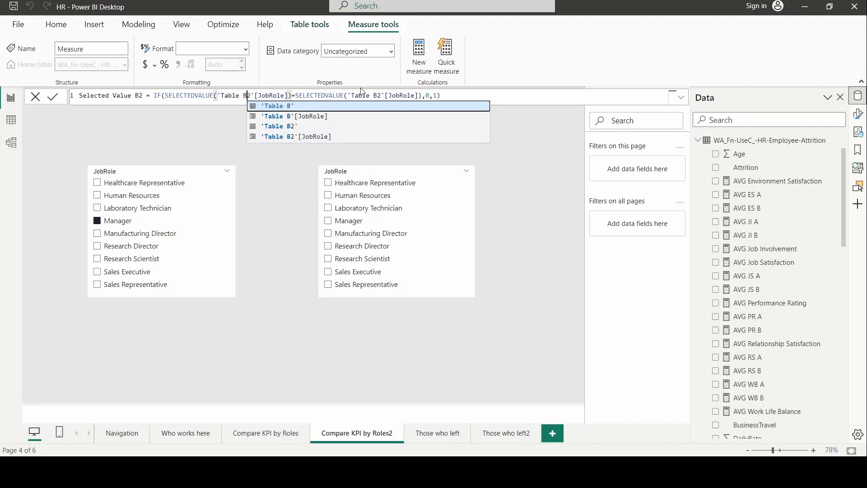
{"action": "left_click", "coordinate": [377, 93]}
{"action": "key", "text": "BackSpace"}
{"action": "type", "text": "A"}
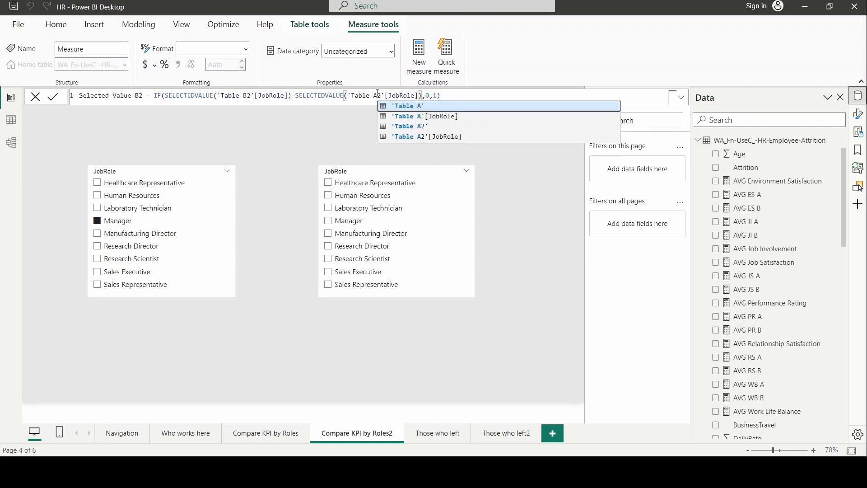
- Correct the second SELECTEDVALUE argument to read 'Table A2'[JobRole] without duplicated text, and finish the measure
{"action": "key", "text": "Delete"}
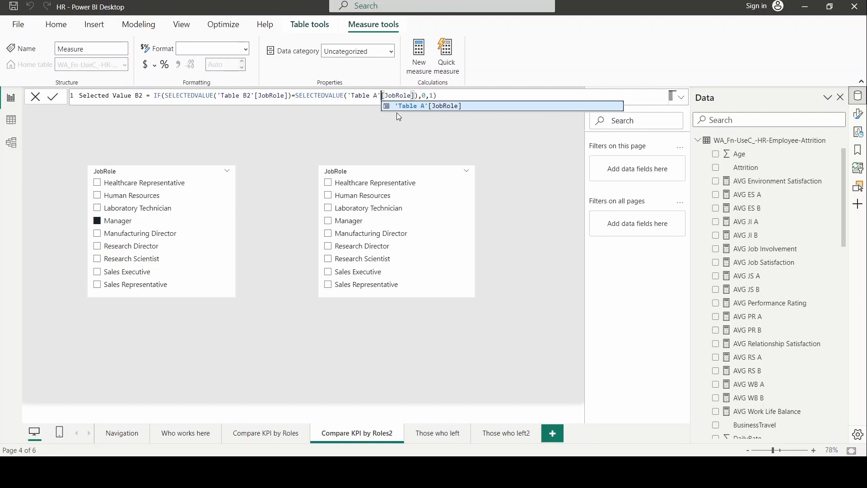
{"action": "left_click", "coordinate": [378, 95]}
{"action": "type", "text": "2"}
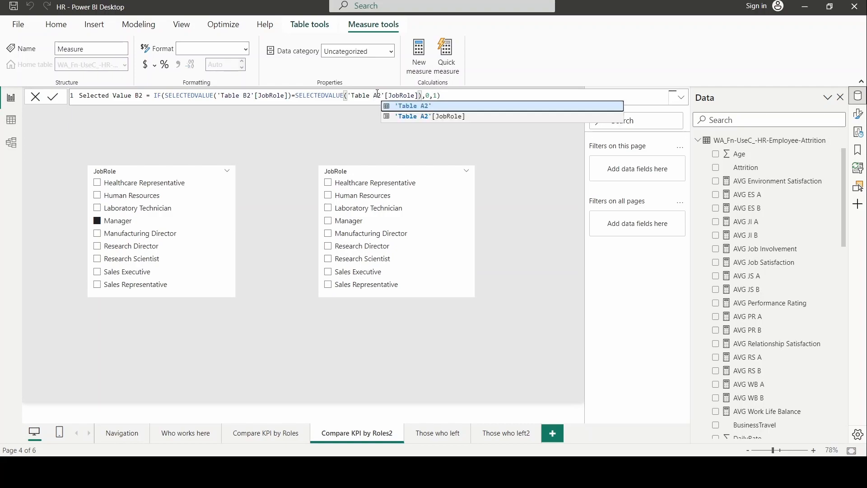
{"action": "left_click", "coordinate": [408, 115]}
{"action": "key", "text": "BackSpace"}
{"action": "key", "text": "BackSpace"}
{"action": "key", "text": "BackSpace"}
{"action": "key", "text": "BackSpace"}
{"action": "key", "text": "BackSpace"}
{"action": "key", "text": "BackSpace"}
{"action": "key", "text": "BackSpace"}
{"action": "key", "text": "BackSpace"}
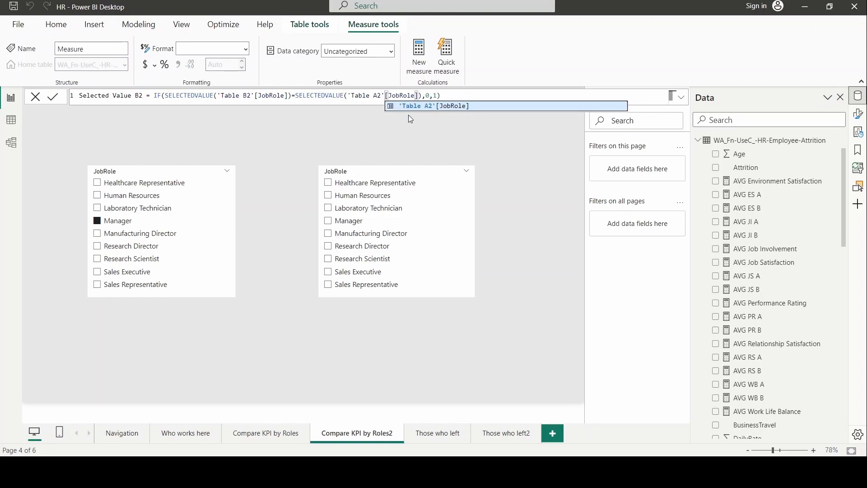
{"action": "left_click", "coordinate": [423, 128]}
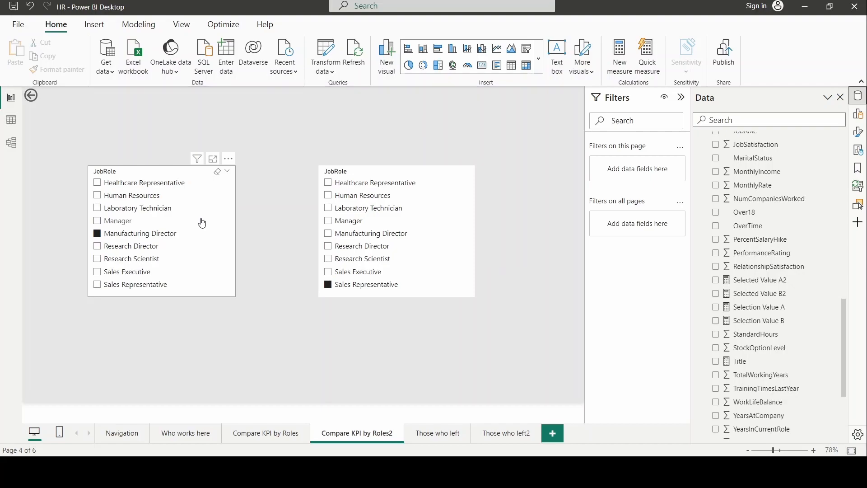
- Select Manager in the first slicer and apply a visual filter to it where Selected Value A2 is 1
{"action": "left_click", "coordinate": [202, 223]}
{"action": "left_click_drag", "start_coordinate": [766, 283], "coordinate": [641, 201]}
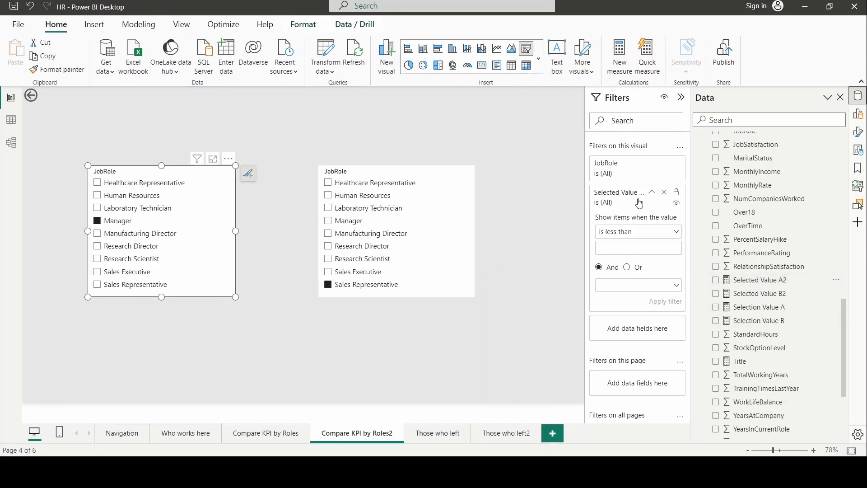
{"action": "left_click", "coordinate": [640, 232]}
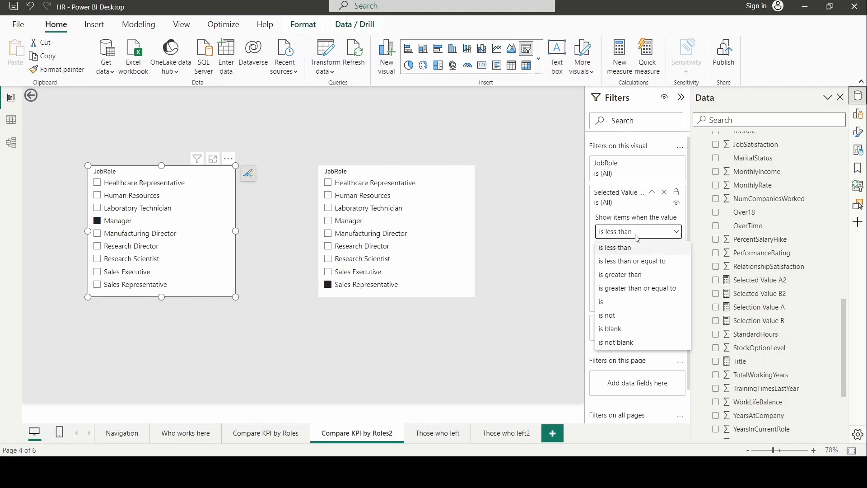
{"action": "left_click", "coordinate": [618, 304]}
{"action": "type", "text": "1"}
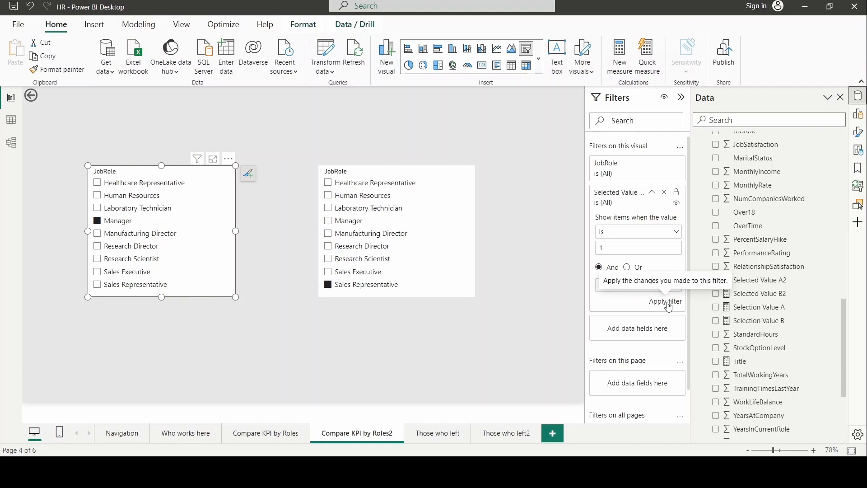
{"action": "left_click", "coordinate": [669, 303]}
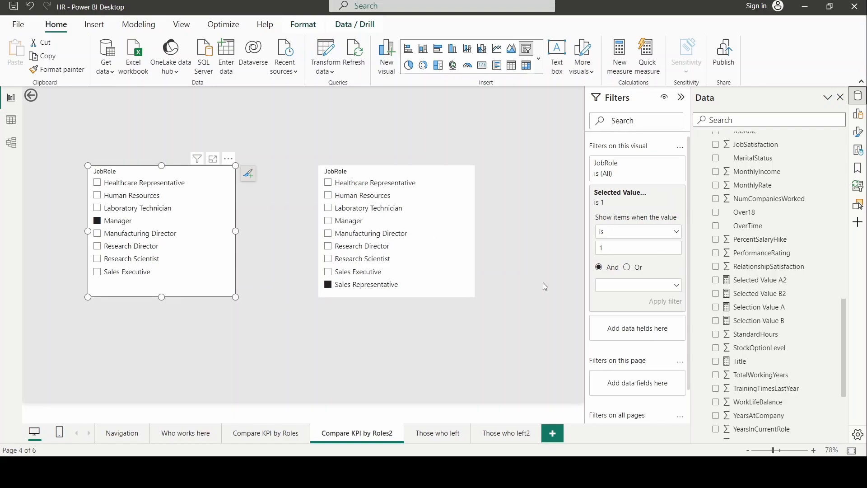
- Select Research Director in the second slicer and apply a visual filter to it where Selected Value B2 is 1
{"action": "left_click", "coordinate": [444, 250]}
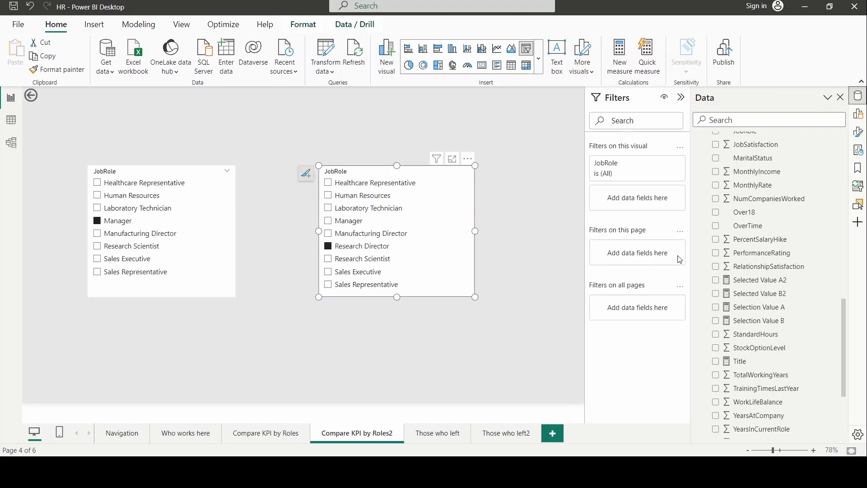
{"action": "left_click_drag", "start_coordinate": [765, 298], "coordinate": [637, 204]}
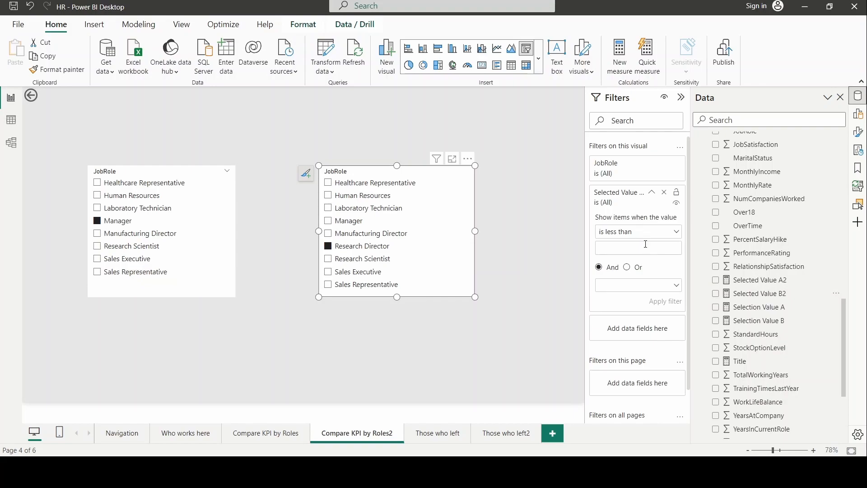
{"action": "left_click", "coordinate": [631, 232]}
{"action": "left_click", "coordinate": [613, 301]}
{"action": "left_click", "coordinate": [616, 248]}
{"action": "type", "text": "1"}
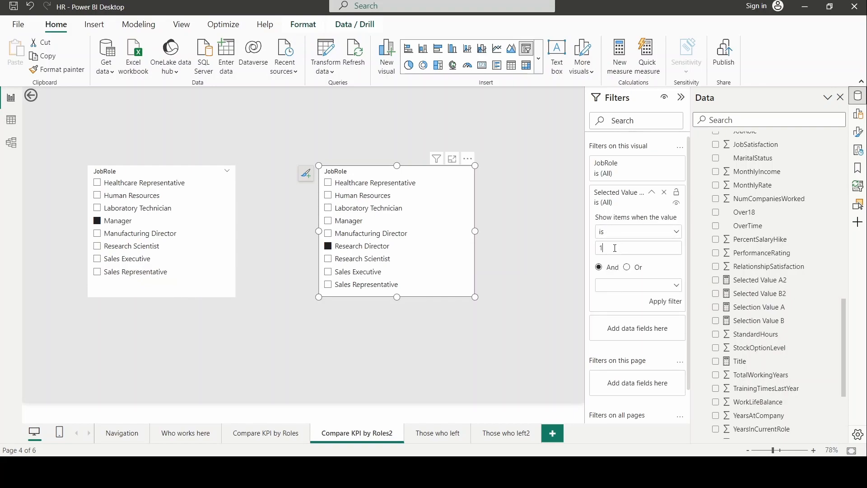
{"action": "left_click", "coordinate": [667, 307]}
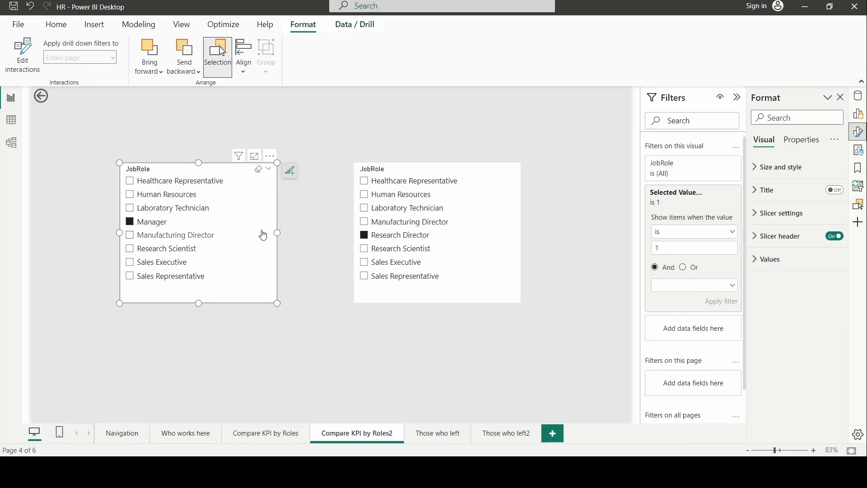
- Change the first slicer's style to Tile in its slicer settings
{"action": "left_click", "coordinate": [758, 216]}
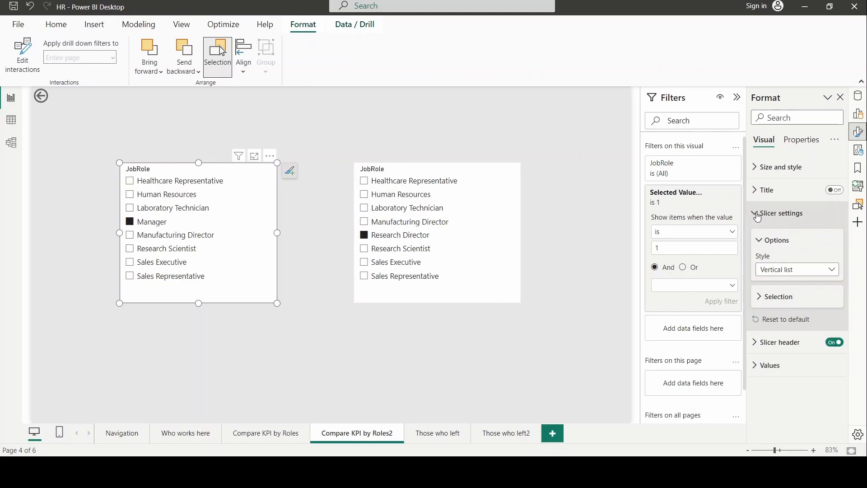
{"action": "left_click", "coordinate": [829, 270]}
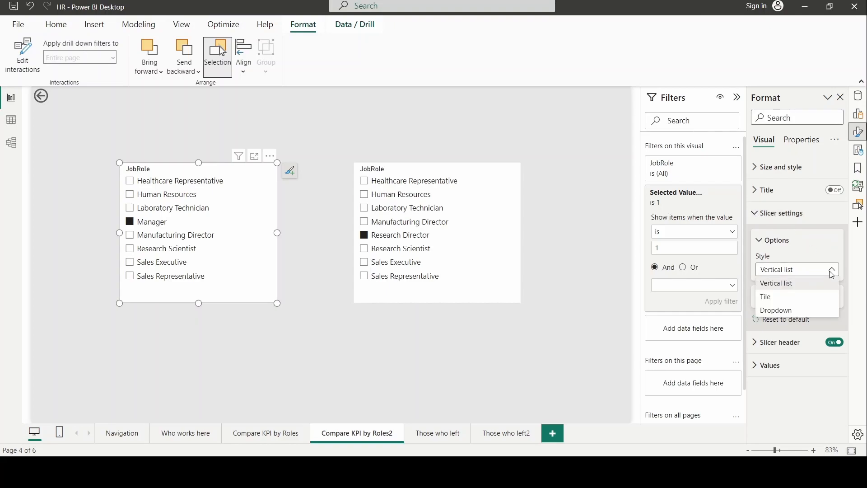
{"action": "left_click", "coordinate": [799, 302]}
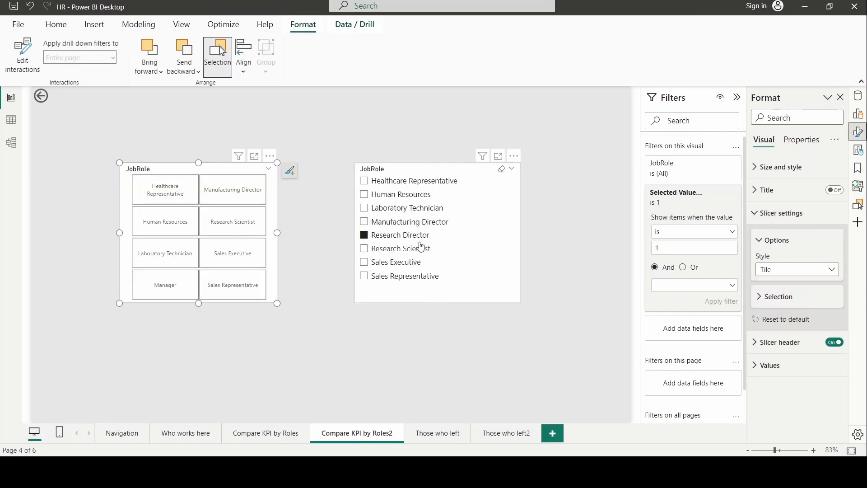
- Change the second slicer's style to Tile as well, and reselect the first slicer
{"action": "left_click", "coordinate": [483, 252]}
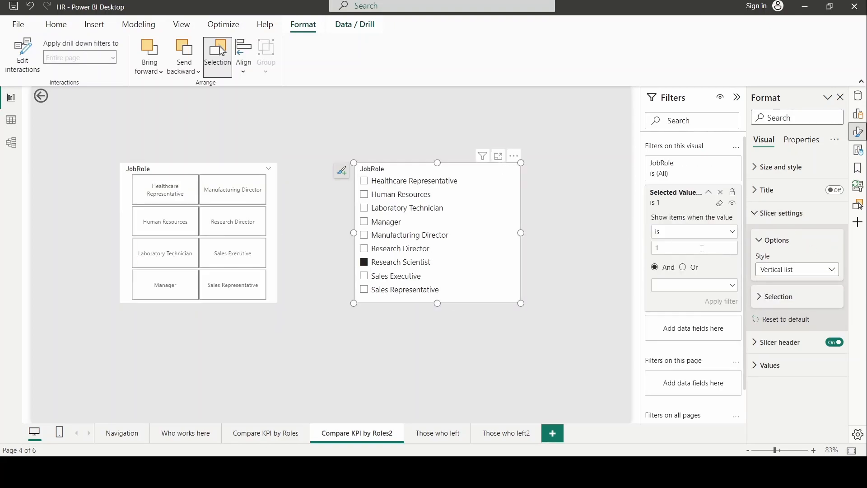
{"action": "left_click", "coordinate": [832, 272]}
{"action": "left_click", "coordinate": [814, 297]}
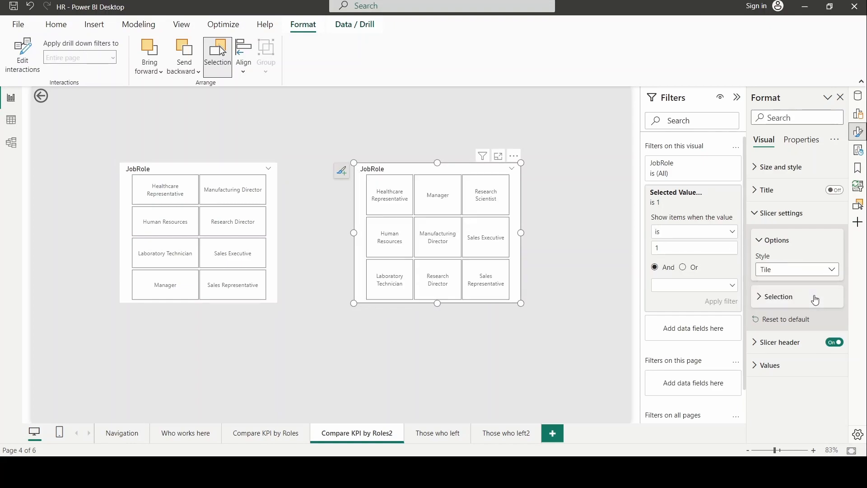
{"action": "left_click", "coordinate": [275, 298]}
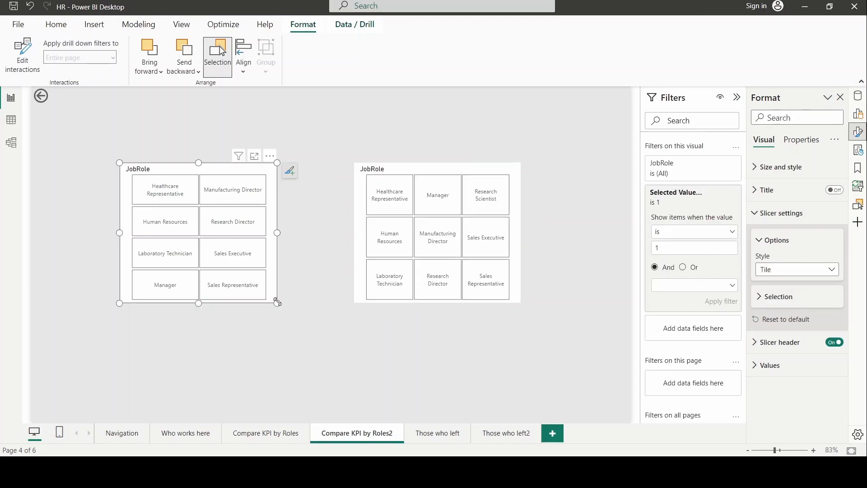
- Enlarge both JobRole slicers by widening them so their tiles have more room
{"action": "left_click_drag", "start_coordinate": [278, 302], "coordinate": [301, 302]}
{"action": "left_click", "coordinate": [519, 301]}
{"action": "left_click_drag", "start_coordinate": [521, 303], "coordinate": [547, 309]}
- Select Manufacturing Director in the first slicer and Sales Representative in the second slicer
{"action": "left_click", "coordinate": [211, 237]}
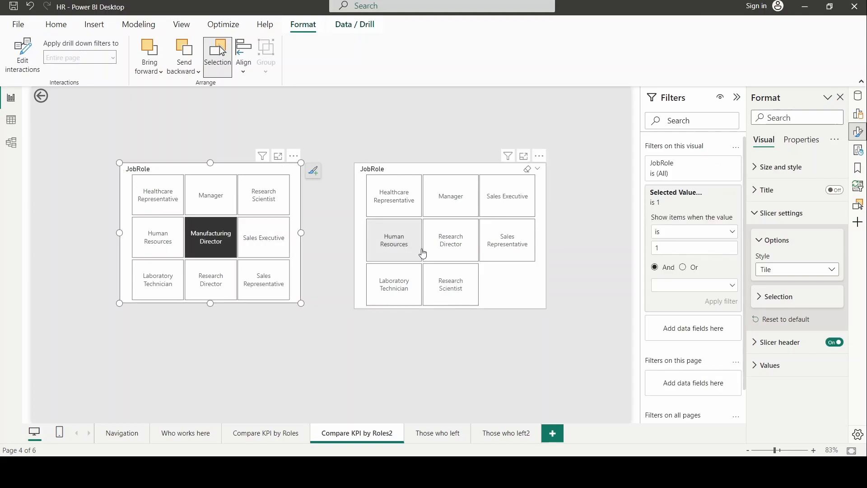
{"action": "left_click", "coordinate": [501, 236]}
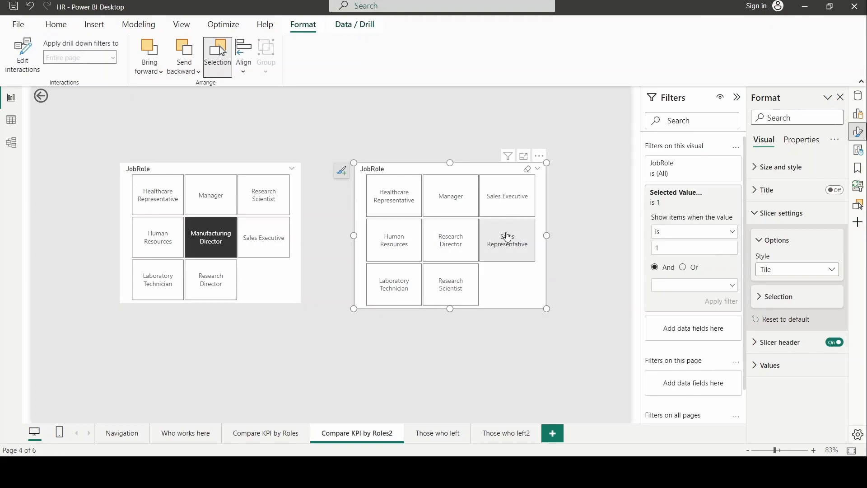
{"action": "left_click", "coordinate": [507, 237]}
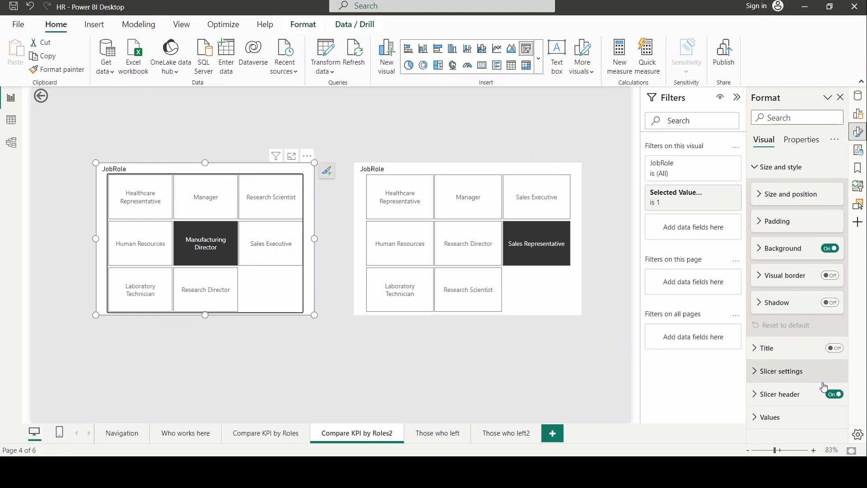
- Turn off the first slicer's header and format its values as 13-point black text
{"action": "left_click", "coordinate": [834, 394]}
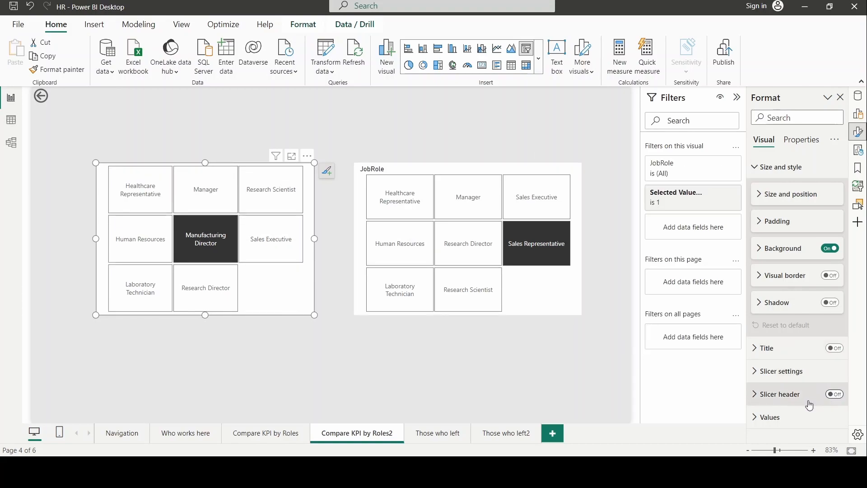
{"action": "left_click", "coordinate": [770, 417]}
{"action": "scroll", "coordinate": [773, 410], "scroll_direction": "down", "scroll_amount": 3}
{"action": "left_click", "coordinate": [837, 263]}
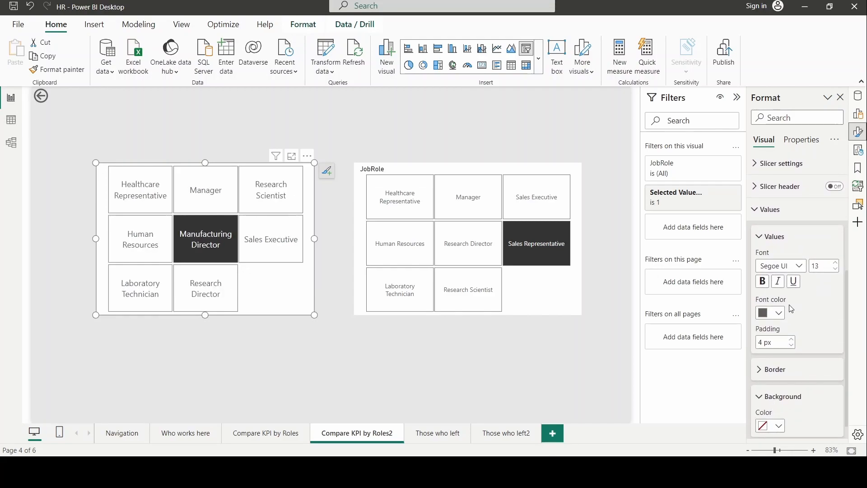
{"action": "left_click", "coordinate": [771, 312]}
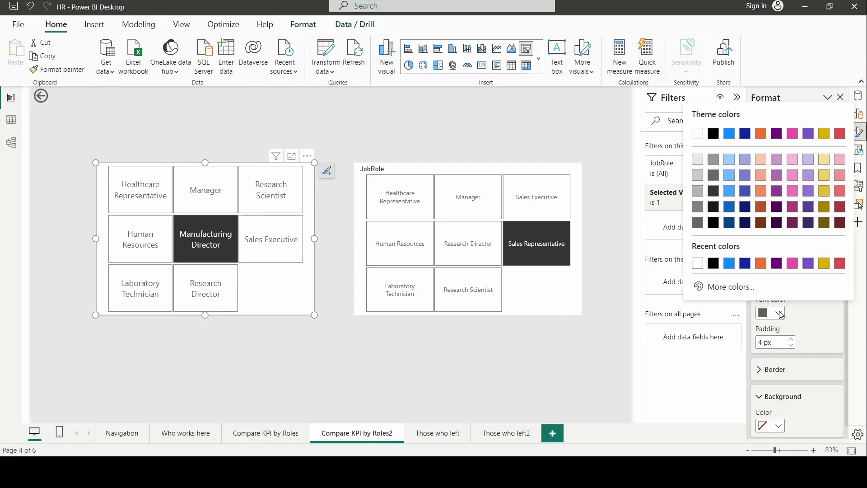
{"action": "left_click", "coordinate": [713, 263]}
- Set the background of the first slicer's values to a custom bright green
{"action": "scroll", "coordinate": [809, 362], "scroll_direction": "down", "scroll_amount": 1}
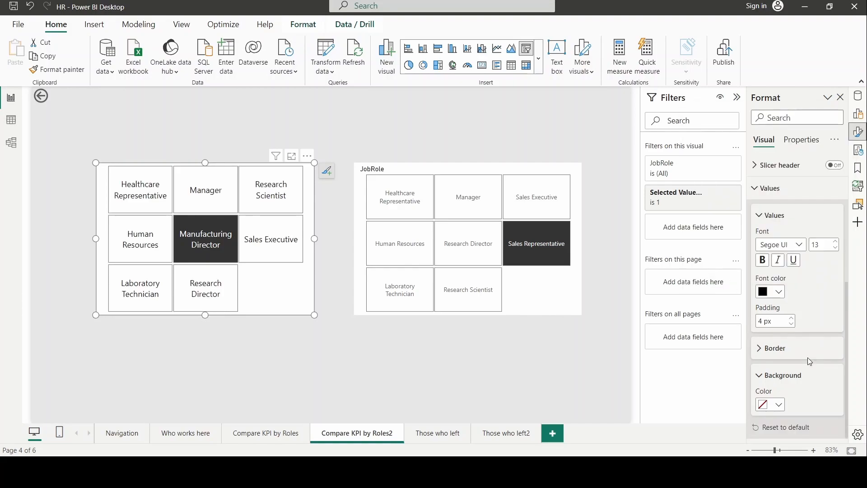
{"action": "left_click", "coordinate": [777, 404]}
{"action": "left_click", "coordinate": [734, 378]}
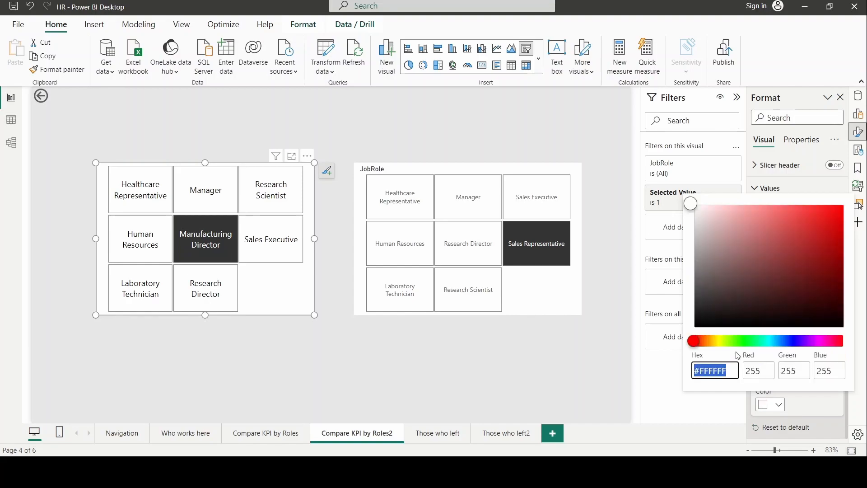
{"action": "left_click", "coordinate": [735, 341]}
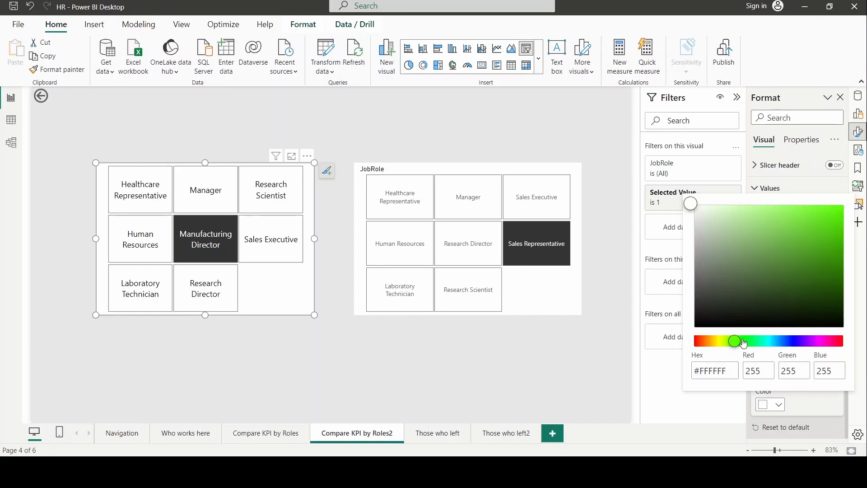
{"action": "left_click", "coordinate": [807, 224]}
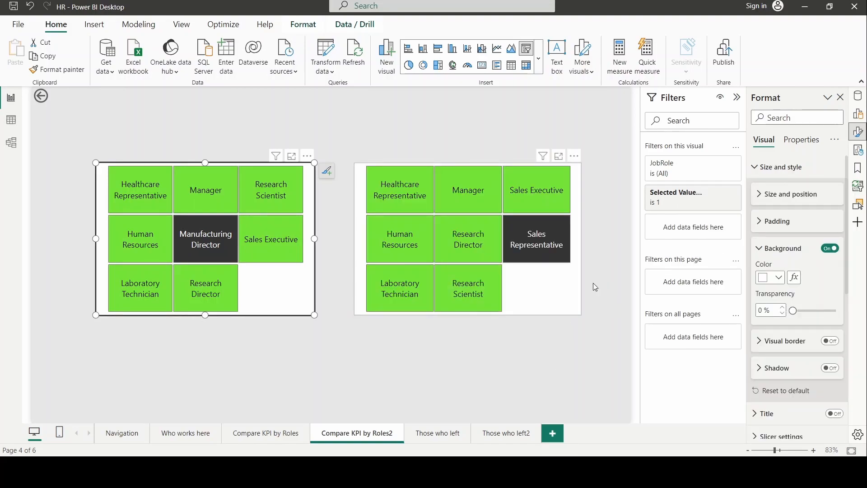
- Set the visual background of both slicers to the light gray that matches the page
{"action": "left_click", "coordinate": [780, 286]}
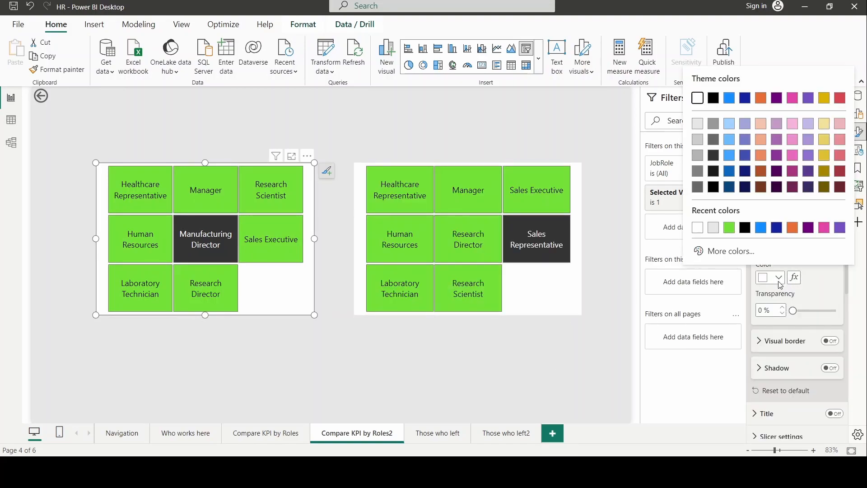
{"action": "left_click", "coordinate": [717, 227]}
{"action": "left_click", "coordinate": [578, 291]}
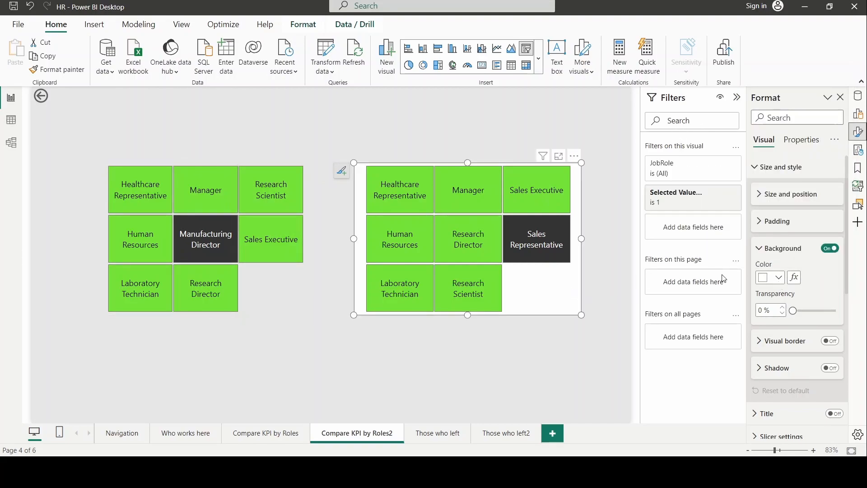
{"action": "left_click", "coordinate": [779, 278]}
{"action": "left_click", "coordinate": [697, 227]}
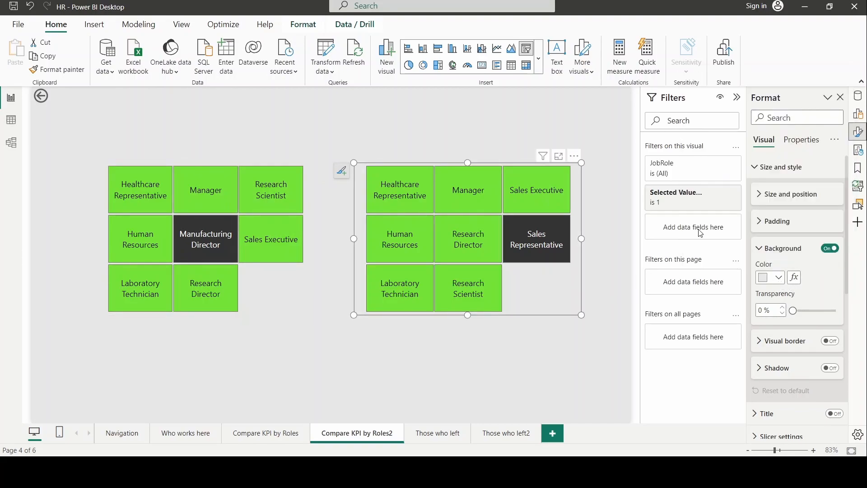
{"action": "left_click", "coordinate": [585, 354]}
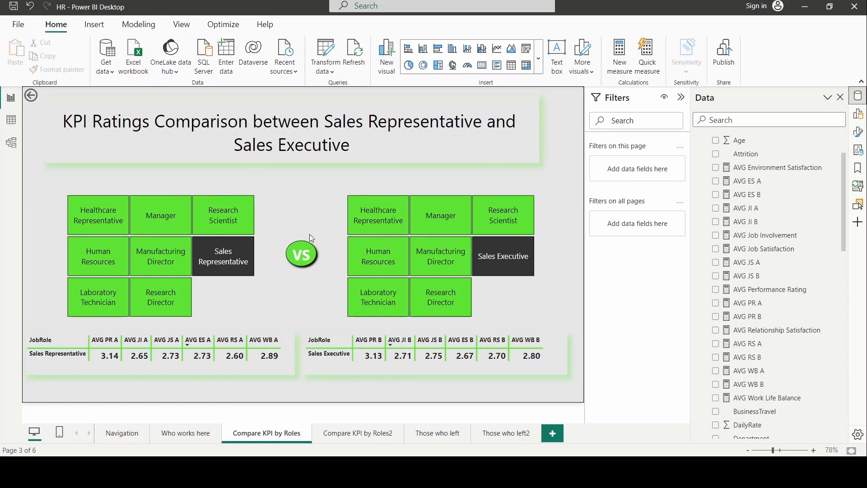
- On the Compare KPI by Roles page, compare Research Scientist in the first slicer with Laboratory Technician in the second
{"action": "left_click", "coordinate": [231, 226]}
{"action": "left_click", "coordinate": [385, 299]}
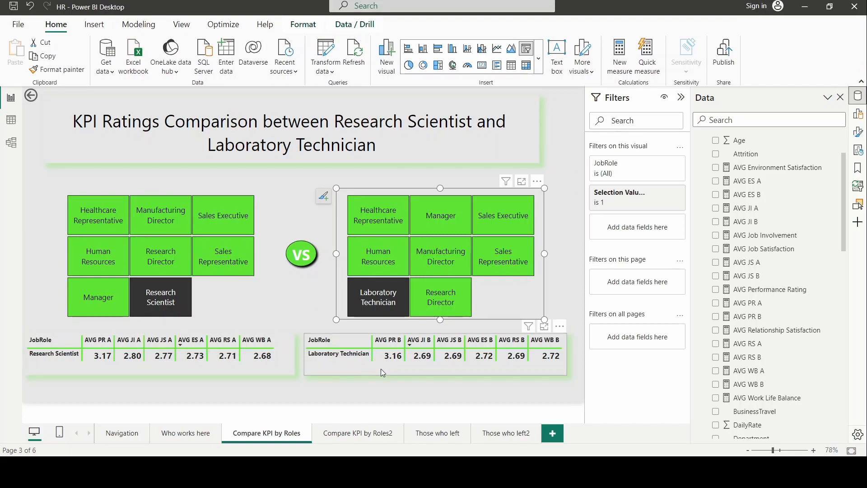
{"action": "left_click", "coordinate": [557, 301]}
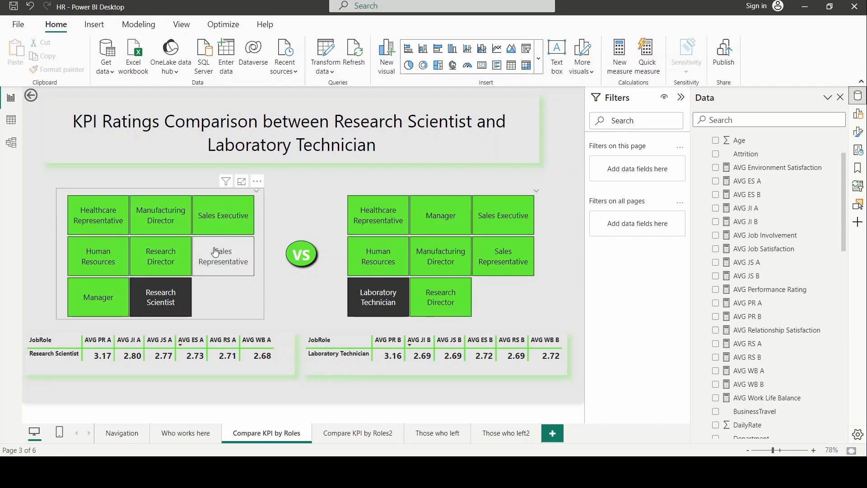
{"action": "left_click", "coordinate": [406, 307]}
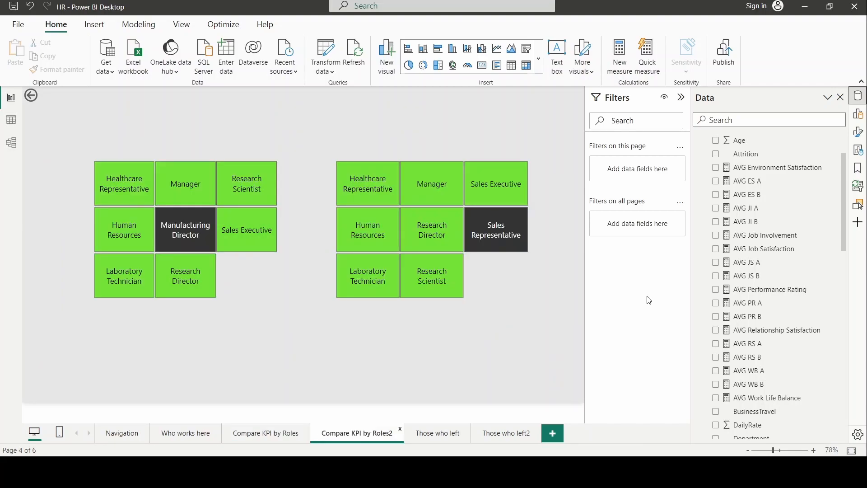
- Copy the AVG PR A measure's formula into a new measure in the WA_Fn-UseC_-HR-Employee-Attrition table
{"action": "left_click", "coordinate": [746, 309]}
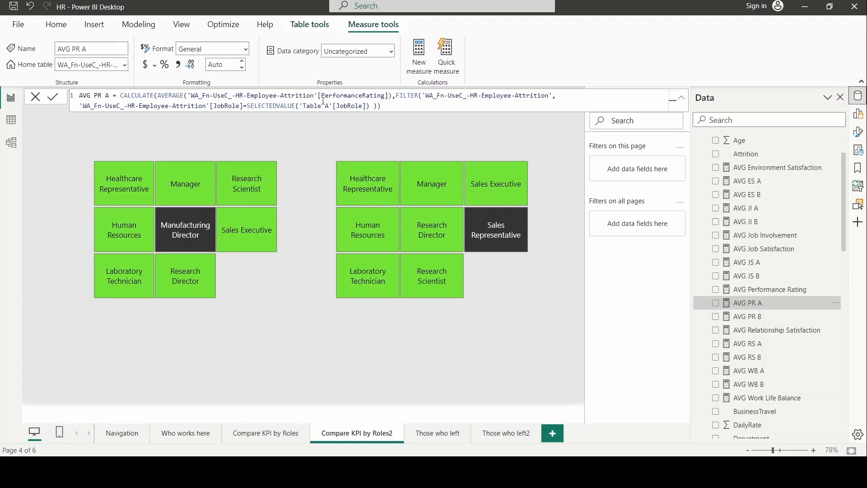
{"action": "left_click", "coordinate": [338, 118]}
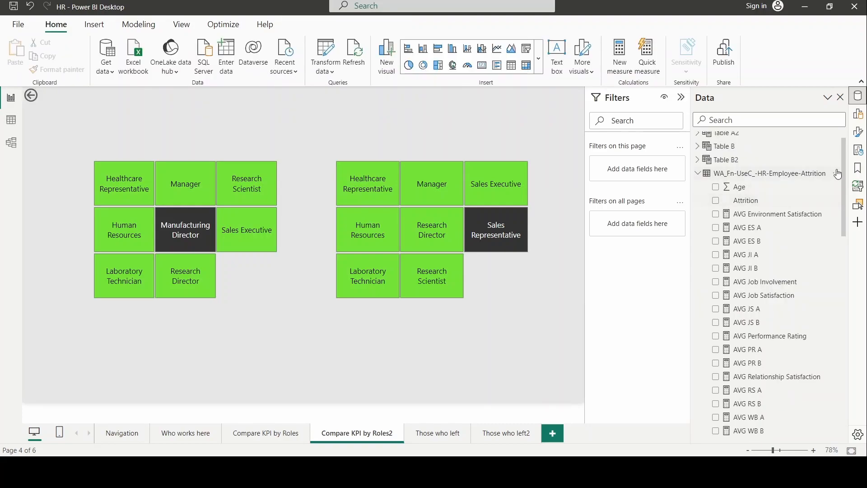
{"action": "left_click", "coordinate": [836, 173]}
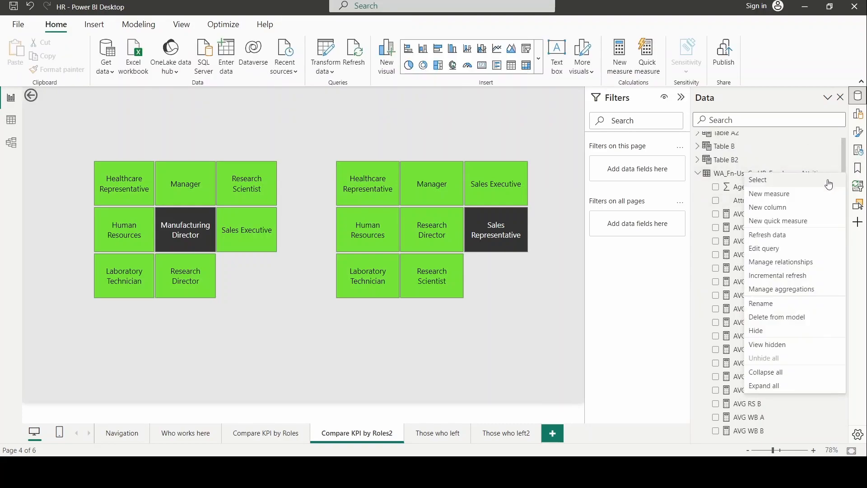
{"action": "left_click", "coordinate": [811, 194]}
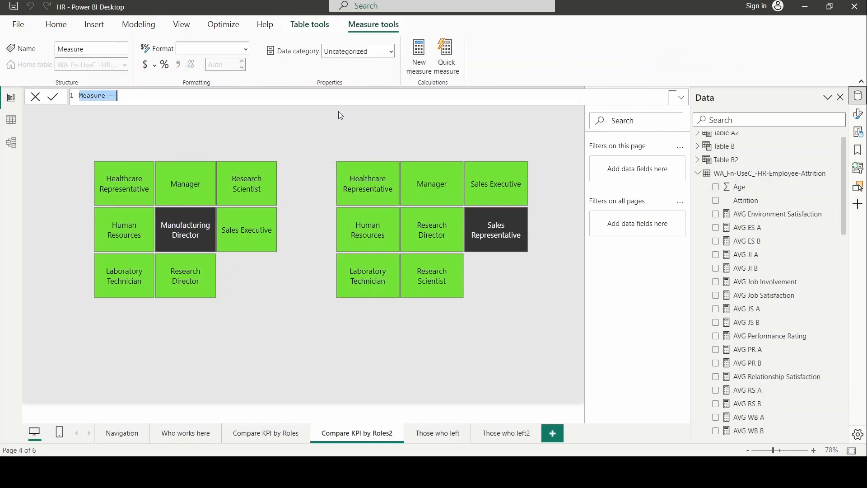
{"action": "type", "text": "AVG PR A = CALCULATE(AVERAGE('WA_Fn-UseC_-HR-Employee-Attrition'[PerformanceRating]),FILTER('WA_Fn-UseC_-HR-Employee-Attrition', 'WA_Fn-UseC_-HR-Employee-Attrition'[JobRole]=SELECTEDVALUE('Table A'[JobRole]) ))"}
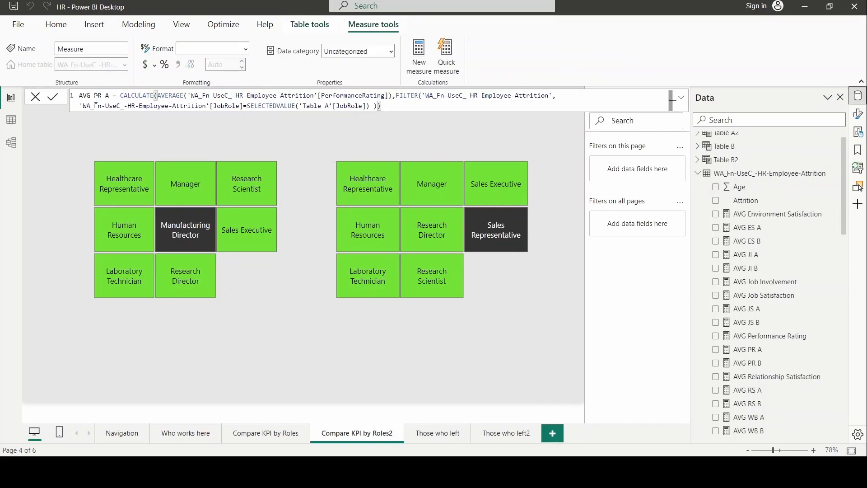
- Name the new measure AVG PR A2 and make its SELECTEDVALUE refer to 'Table A2'[JobRole]
{"action": "type", "text": "2"}
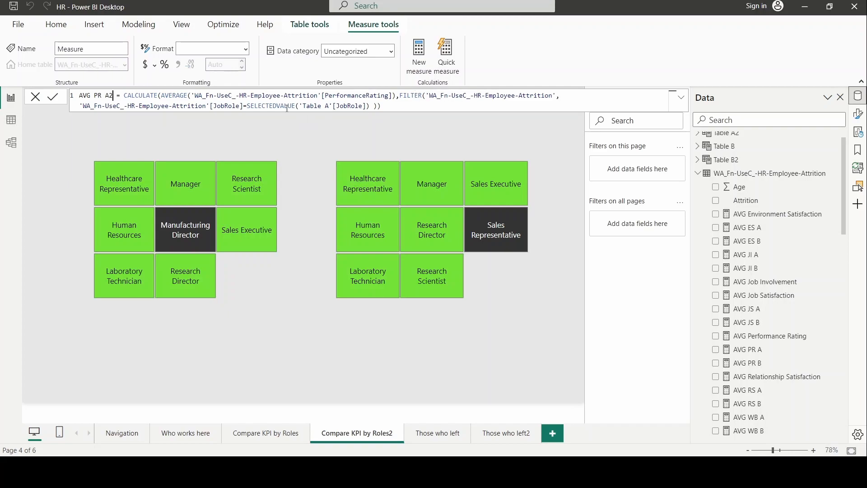
{"action": "left_click", "coordinate": [327, 106]}
{"action": "type", "text": "2"}
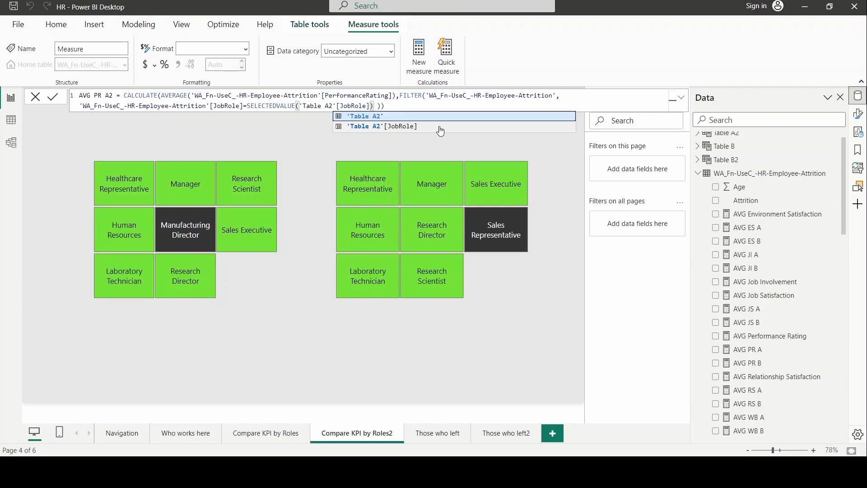
{"action": "left_click", "coordinate": [485, 143]}
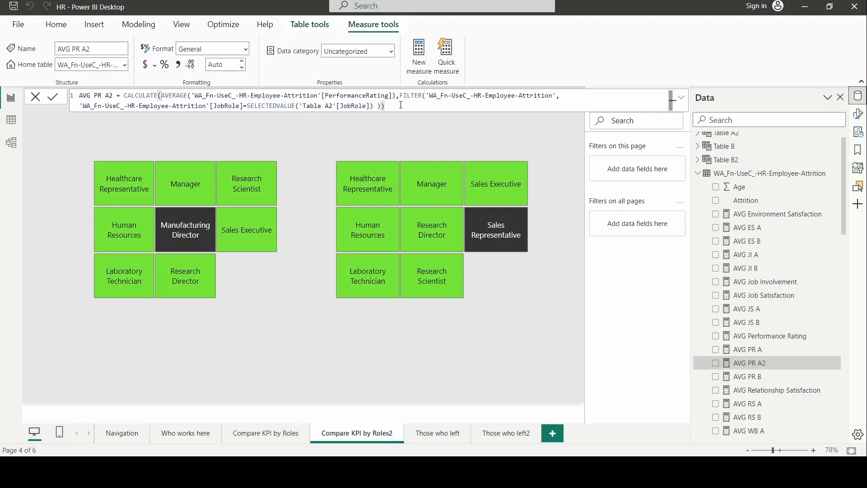
- Copy the AVG PR A2 formula into another new measure in the WA_Fn-UseC_-HR-Employee-Attrition table
{"action": "key", "text": "ctrl+a"}
{"action": "key", "text": "ctrl+c"}
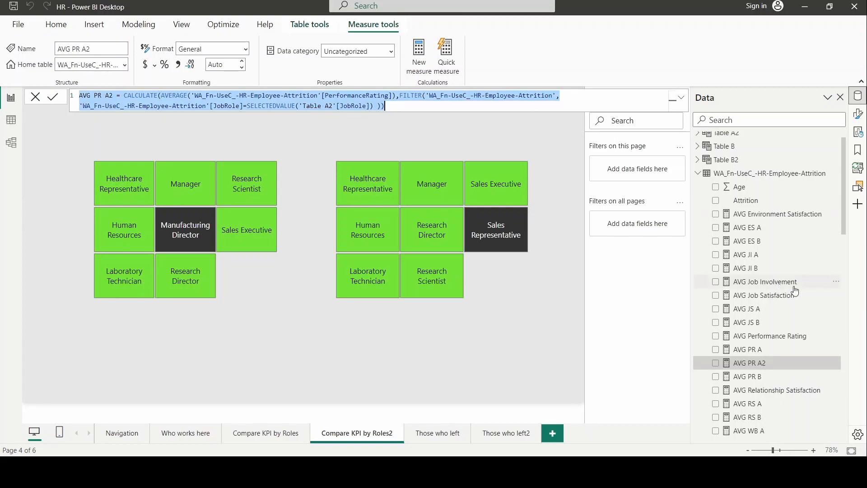
{"action": "left_click", "coordinate": [836, 180]}
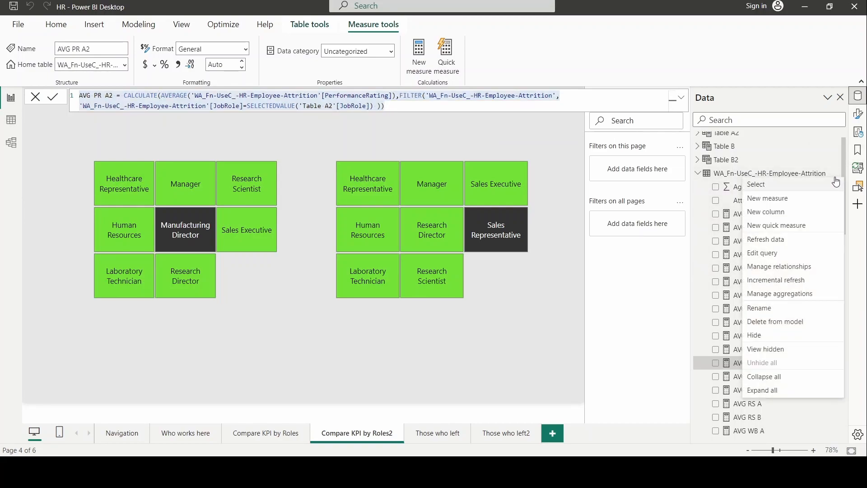
{"action": "left_click", "coordinate": [811, 199]}
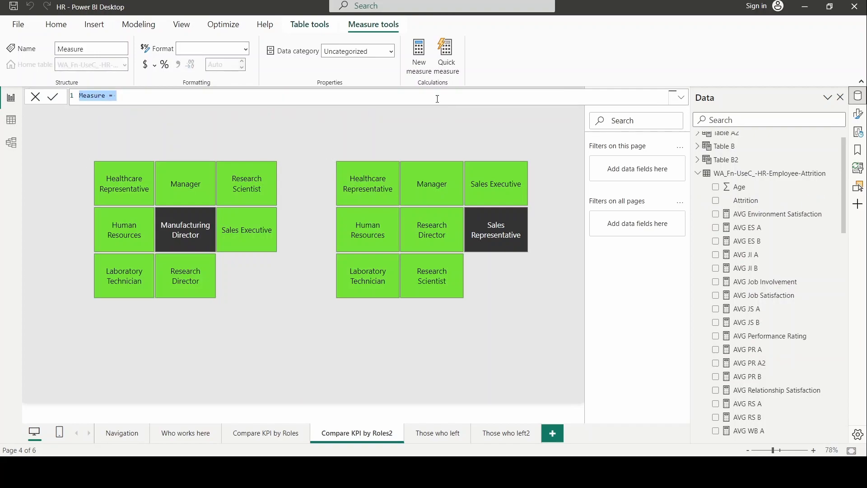
{"action": "key", "text": "ctrl+a"}
{"action": "key", "text": "ctrl+v"}
- Name this measure AVG PR B2 and make its SELECTEDVALUE refer to 'Table B2'[JobRole]
{"action": "left_click", "coordinate": [109, 96]}
{"action": "key", "text": "BackSpace"}
{"action": "type", "text": "B"}
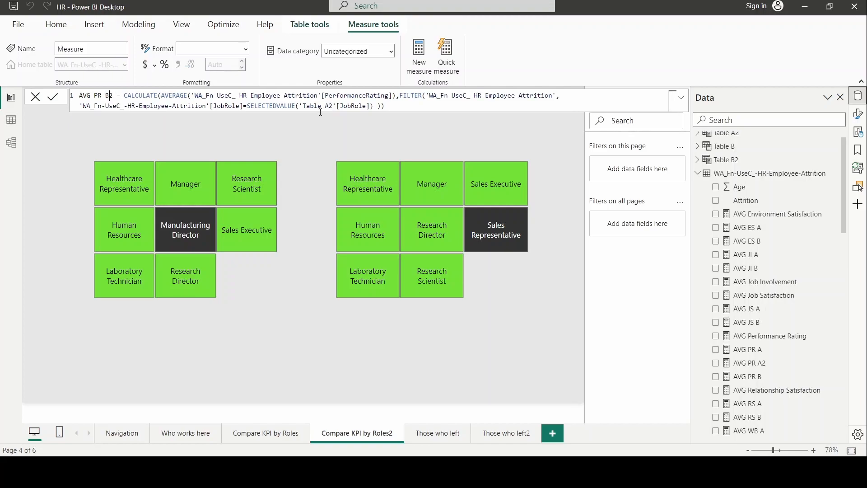
{"action": "left_click", "coordinate": [328, 108]}
{"action": "key", "text": "BackSpace"}
{"action": "type", "text": "B"}
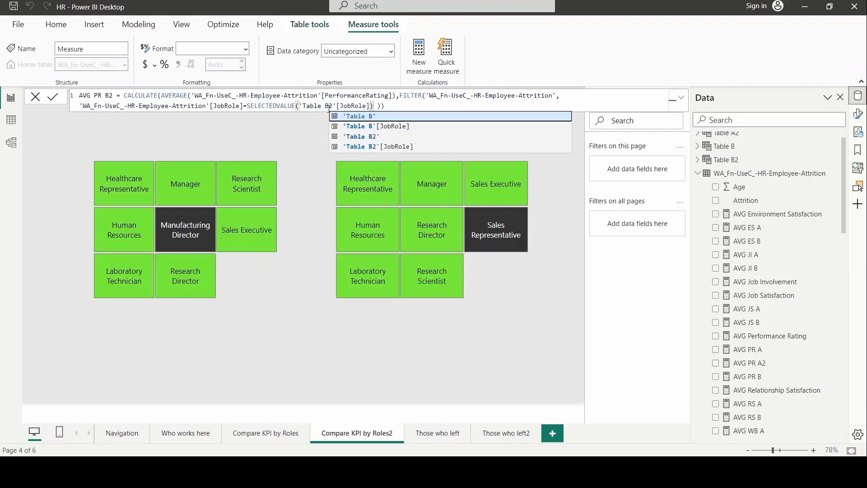
{"action": "left_click", "coordinate": [307, 130]}
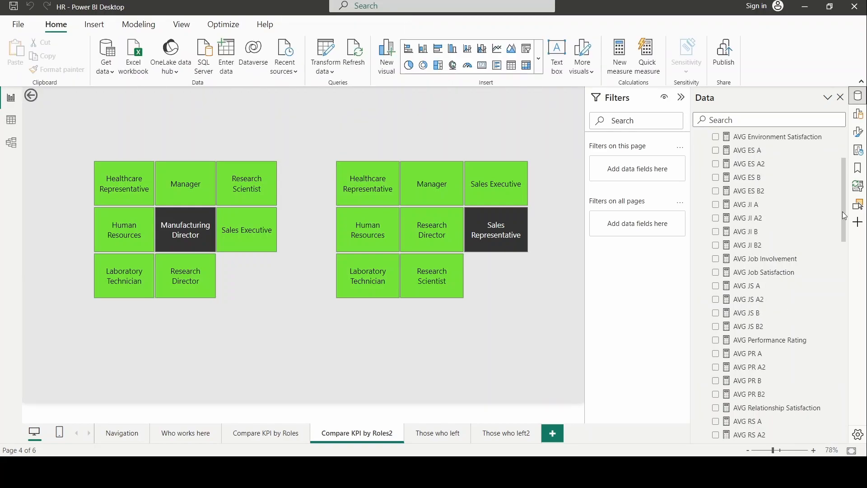
- Insert a matrix visual on the Compare KPI by Roles2 page and add JobRole from Table A2 to its rows
{"action": "left_click_drag", "start_coordinate": [841, 211], "coordinate": [841, 219]}
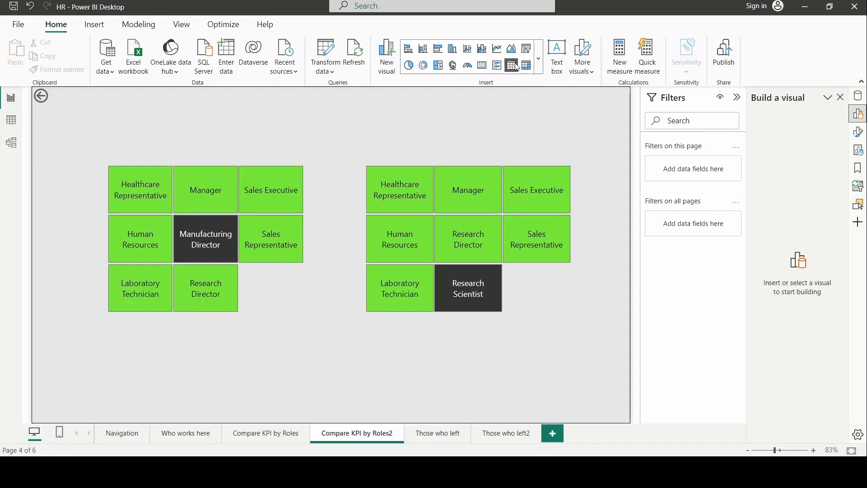
{"action": "left_click", "coordinate": [528, 67]}
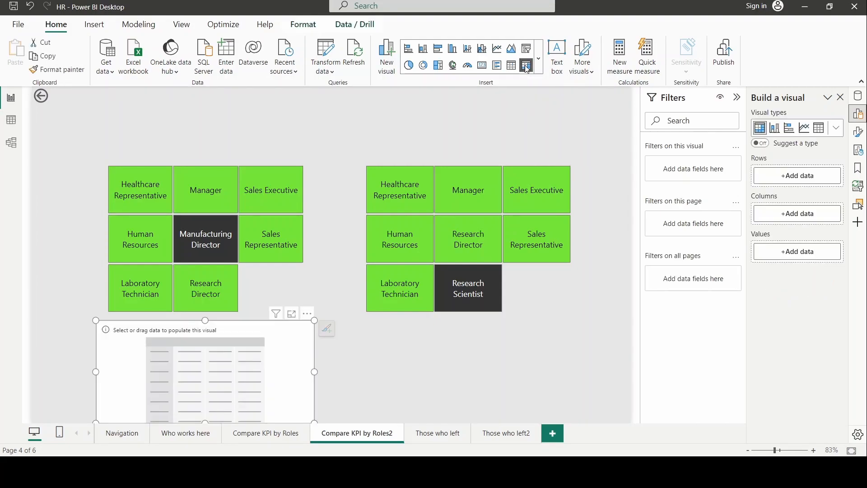
{"action": "left_click", "coordinate": [781, 180]}
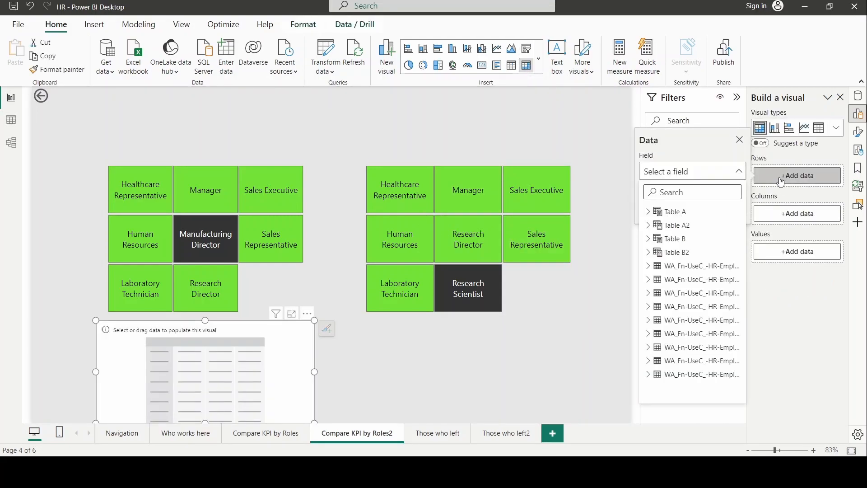
{"action": "left_click", "coordinate": [651, 227]}
{"action": "left_click", "coordinate": [676, 240]}
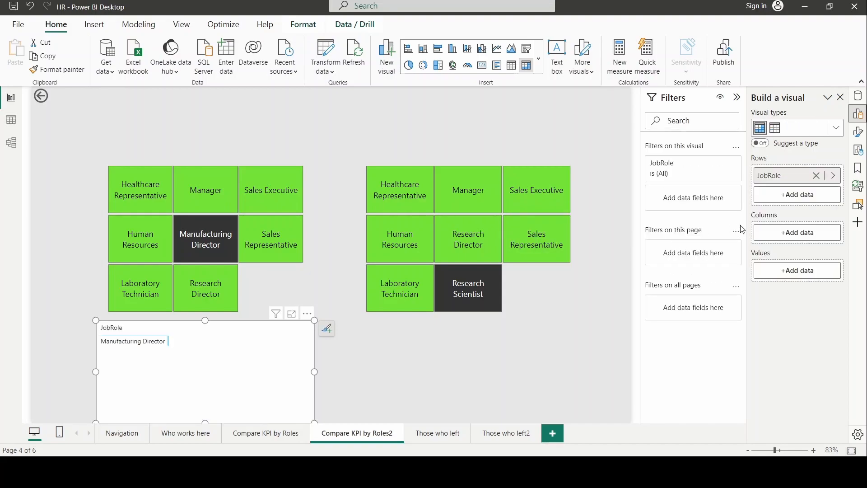
- Add the AVG ES A2 and AVG JI A2 measures to the matrix values
{"action": "left_click", "coordinate": [783, 270]}
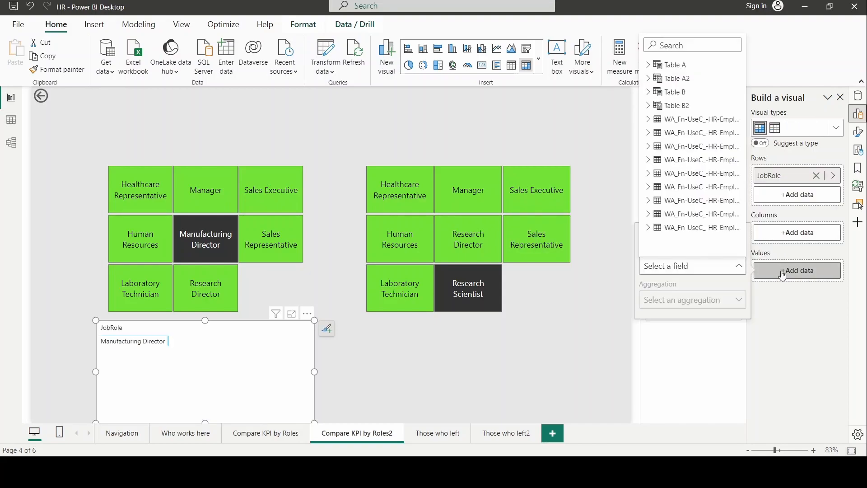
{"action": "left_click", "coordinate": [648, 121]}
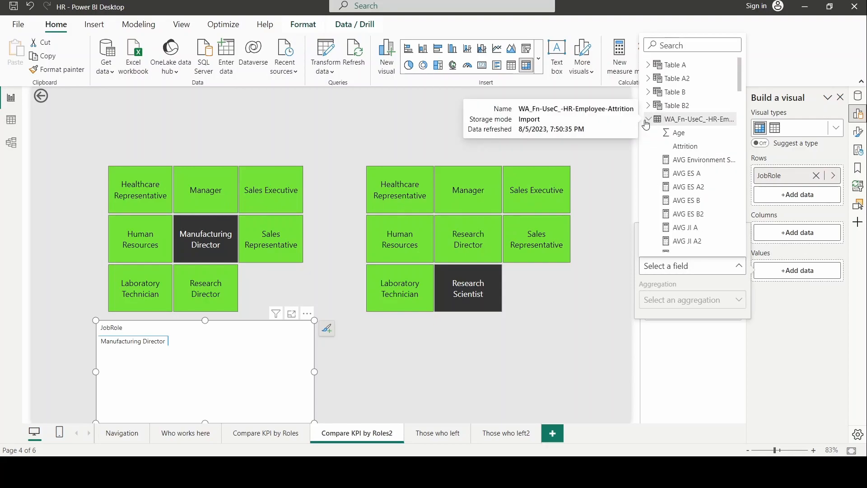
{"action": "left_click", "coordinate": [699, 194]}
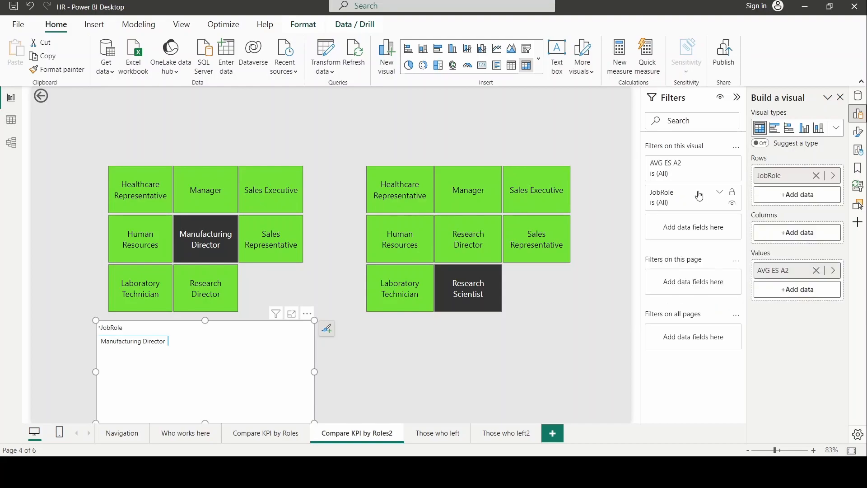
{"action": "left_click", "coordinate": [803, 294]}
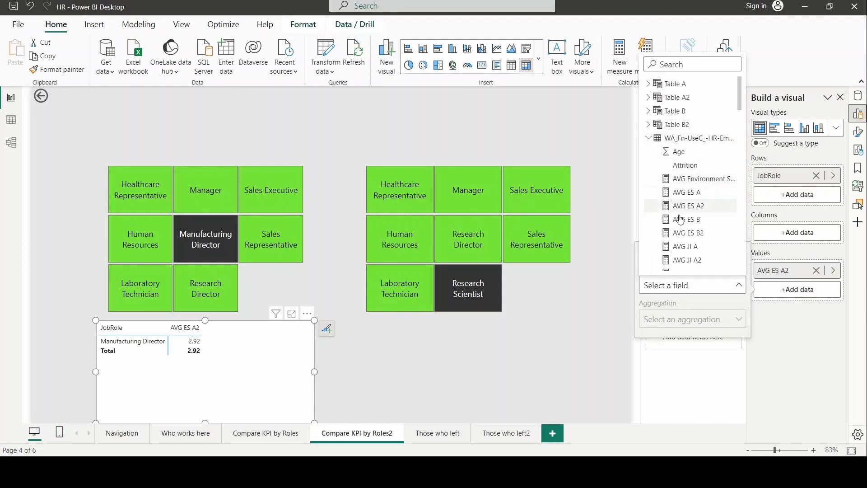
{"action": "left_click", "coordinate": [707, 260]}
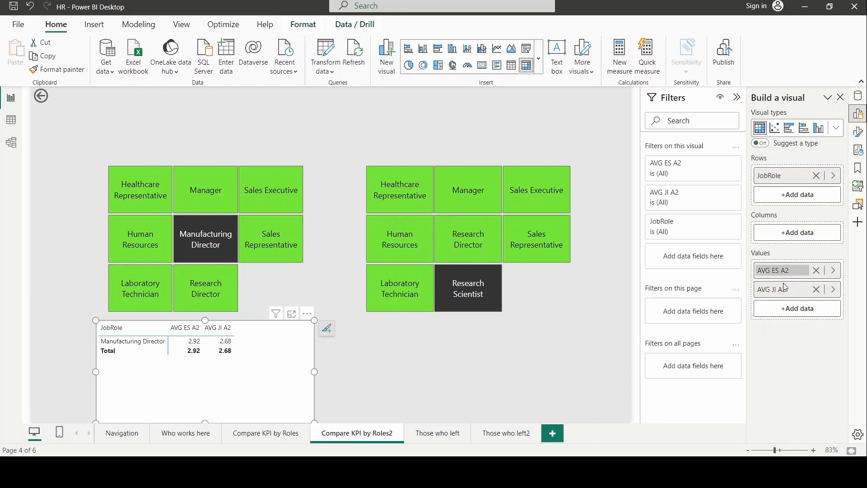
- Add the AVG JS A2 and AVG PR A2 measures to the matrix values
{"action": "left_click", "coordinate": [784, 311]}
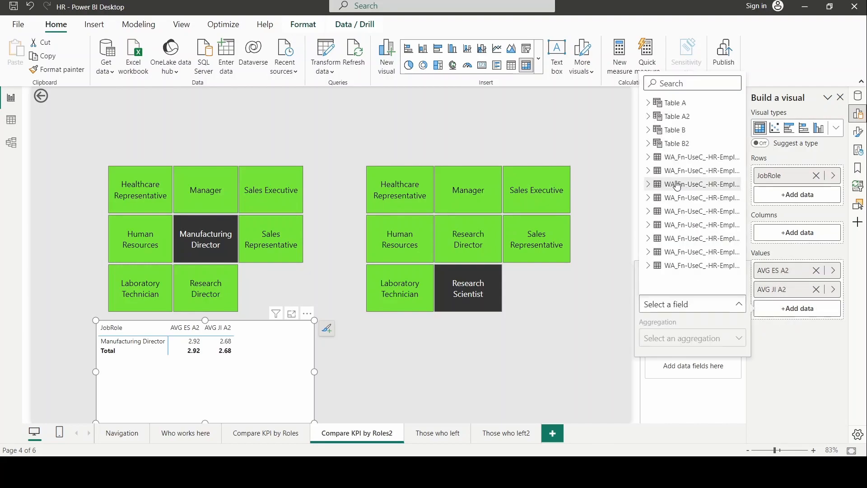
{"action": "scroll", "coordinate": [698, 230], "scroll_direction": "down", "scroll_amount": 3}
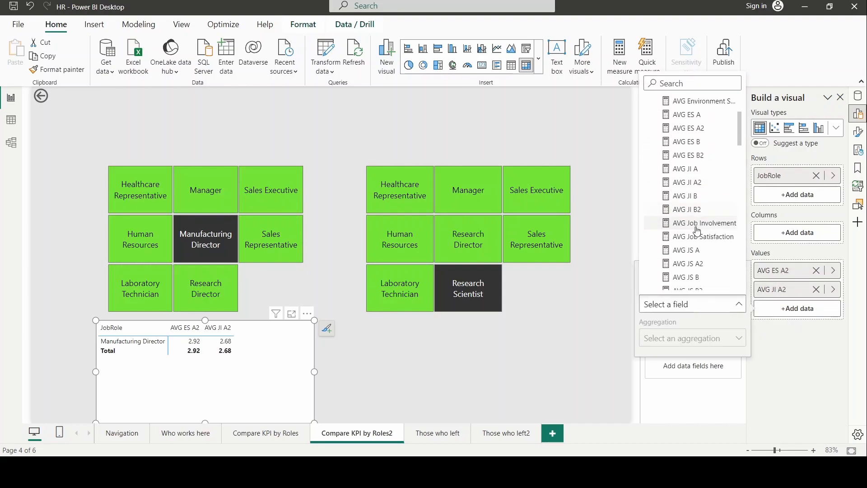
{"action": "scroll", "coordinate": [698, 230], "scroll_direction": "down", "scroll_amount": 1}
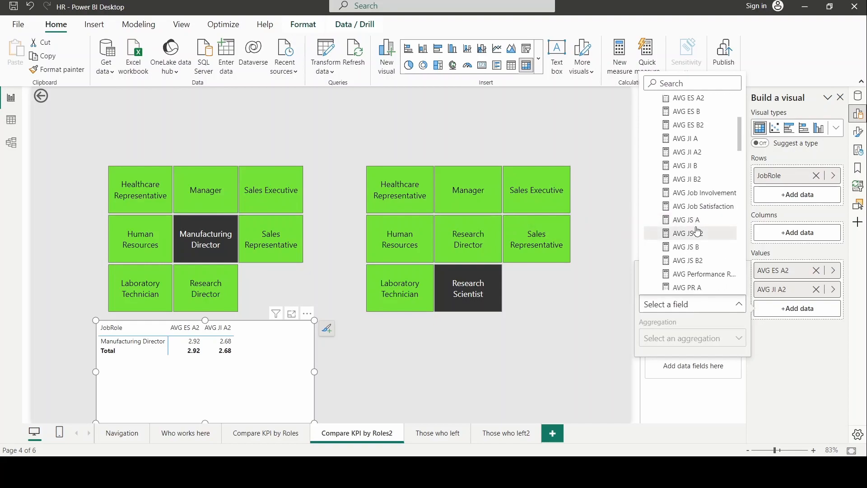
{"action": "left_click", "coordinate": [701, 236]}
{"action": "left_click", "coordinate": [786, 327]}
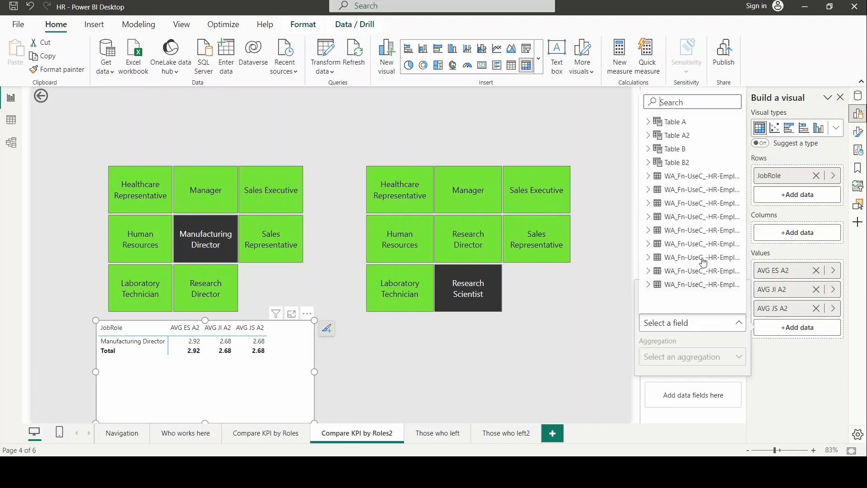
{"action": "scroll", "coordinate": [673, 239], "scroll_direction": "down", "scroll_amount": 5}
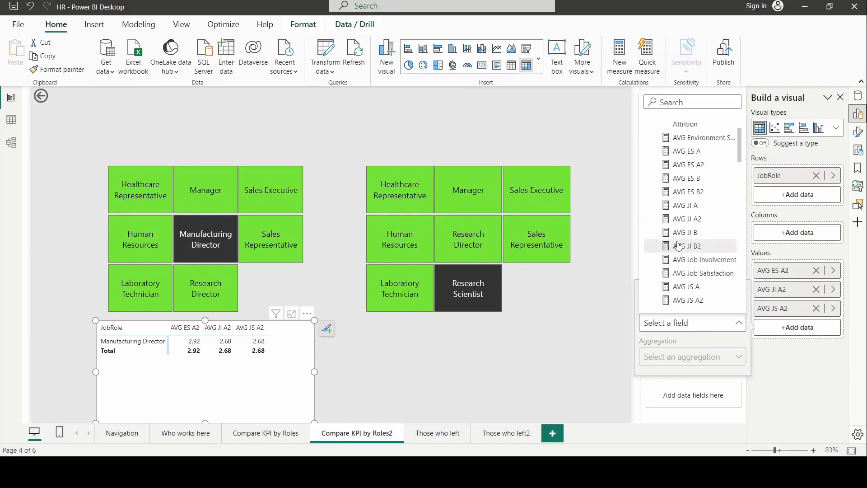
{"action": "scroll", "coordinate": [679, 246], "scroll_direction": "down", "scroll_amount": 2}
{"action": "left_click", "coordinate": [682, 250]}
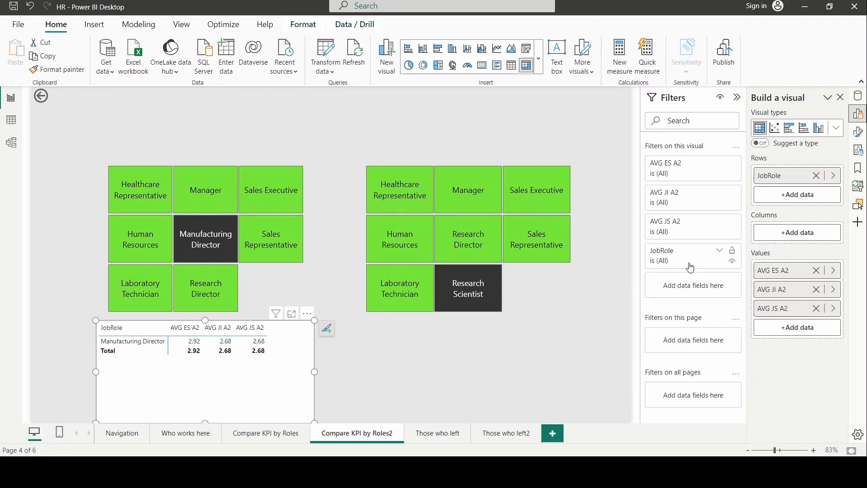
{"action": "left_click", "coordinate": [768, 350]}
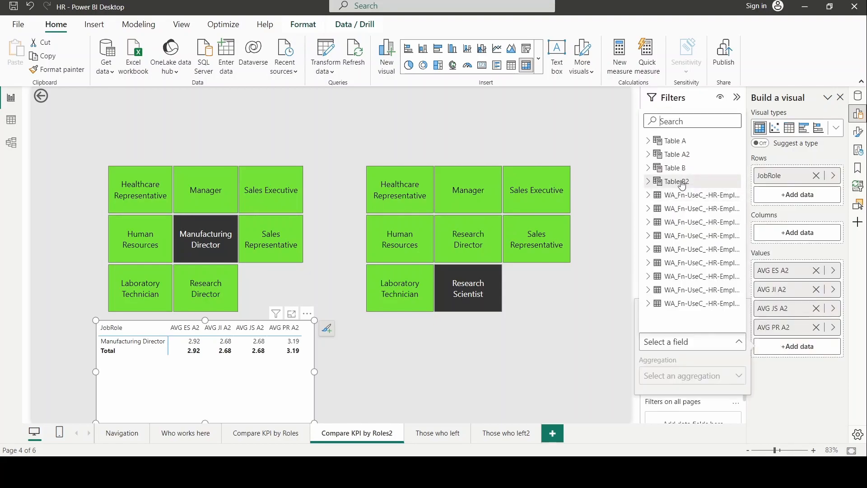
{"action": "left_click", "coordinate": [650, 200]}
{"action": "scroll", "coordinate": [697, 266], "scroll_direction": "down", "scroll_amount": 6}
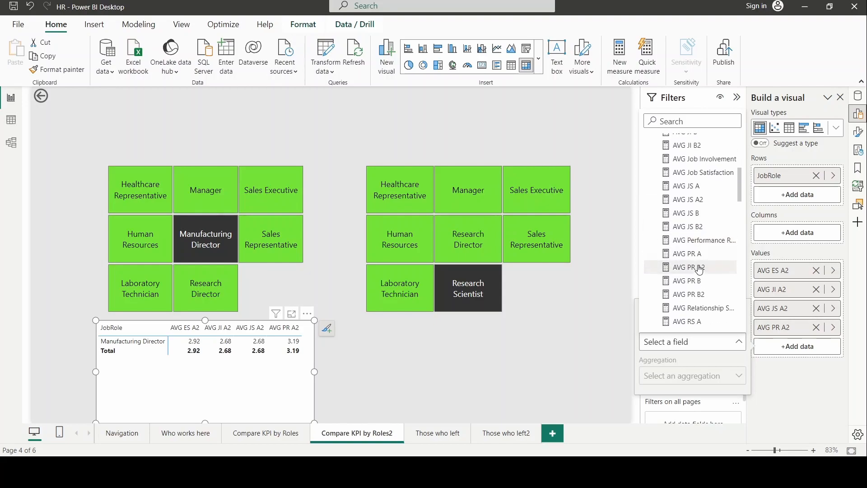
{"action": "left_click", "coordinate": [698, 266]}
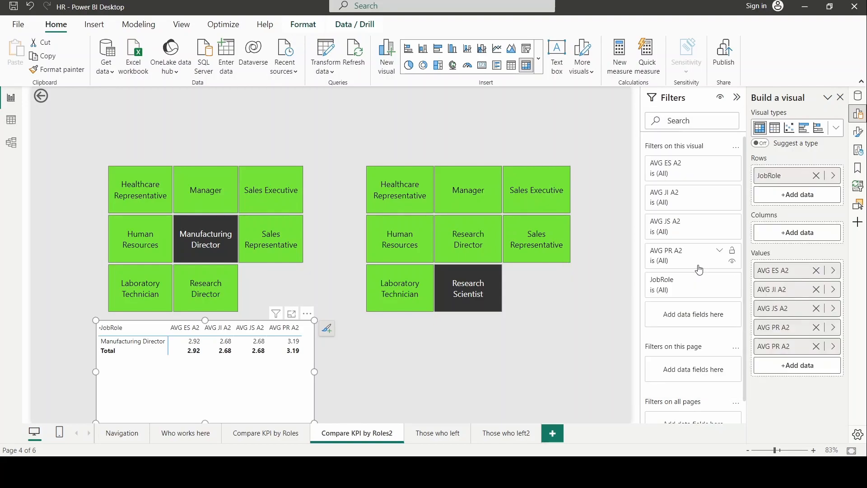
{"action": "left_click", "coordinate": [815, 346]}
- Add the AVG RS A2 and AVG WB A2 measures to the matrix values
{"action": "left_click", "coordinate": [810, 348]}
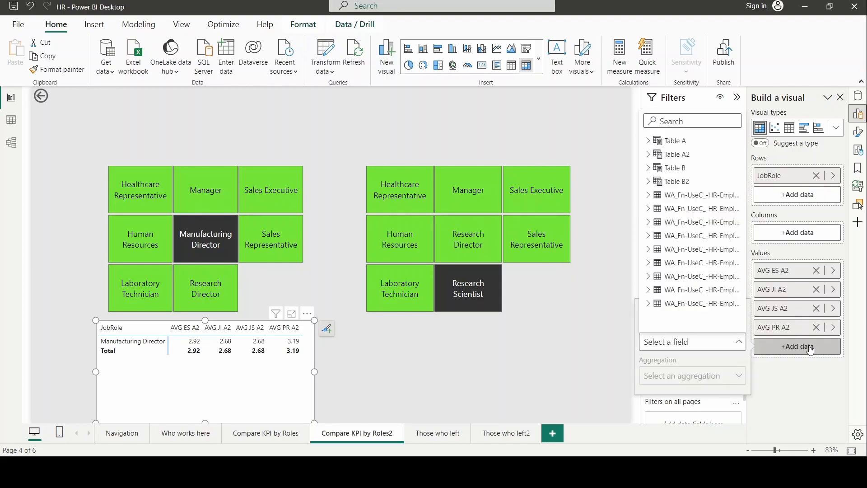
{"action": "left_click", "coordinate": [650, 195]}
{"action": "scroll", "coordinate": [693, 278], "scroll_direction": "down", "scroll_amount": 8}
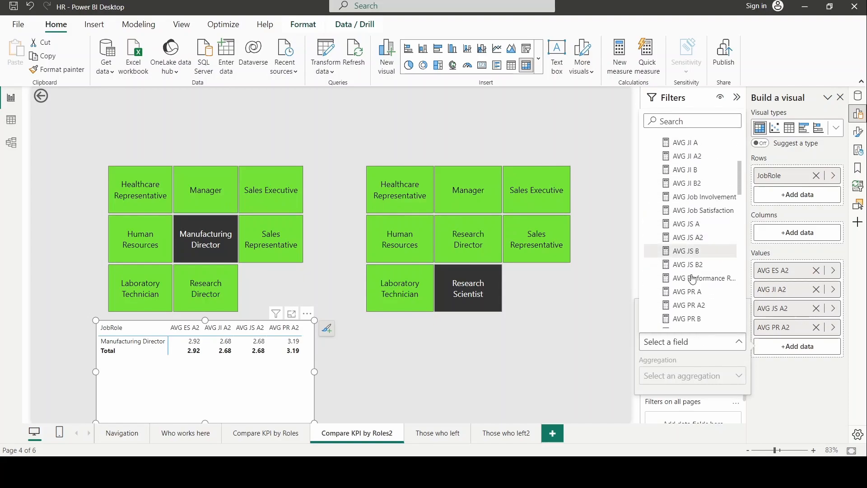
{"action": "scroll", "coordinate": [694, 279], "scroll_direction": "down", "scroll_amount": 5}
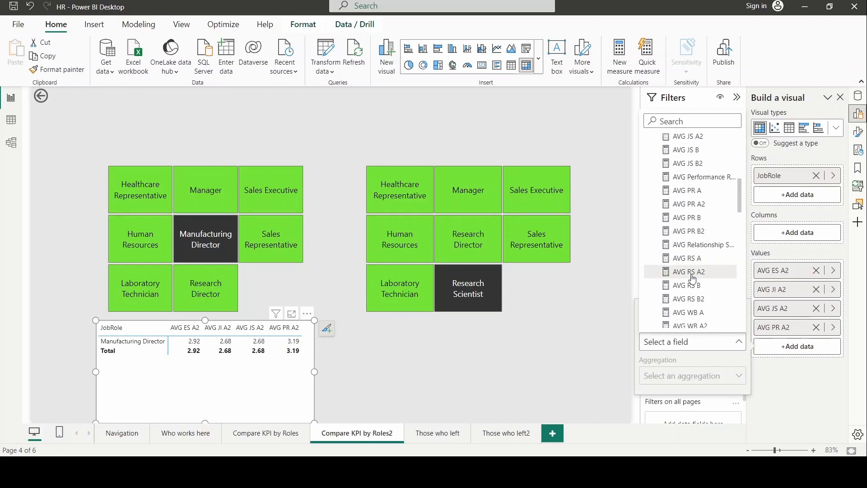
{"action": "left_click", "coordinate": [694, 271]}
{"action": "left_click", "coordinate": [797, 365]}
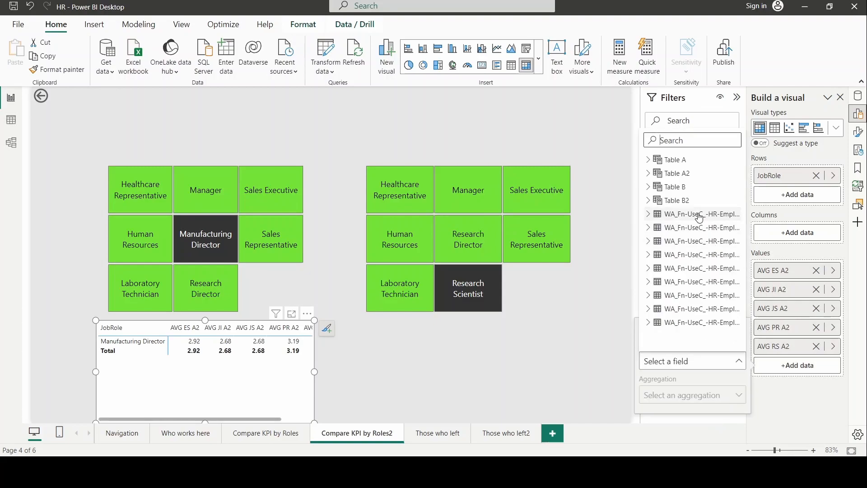
{"action": "left_click", "coordinate": [649, 217]}
{"action": "scroll", "coordinate": [689, 289], "scroll_direction": "down", "scroll_amount": 12}
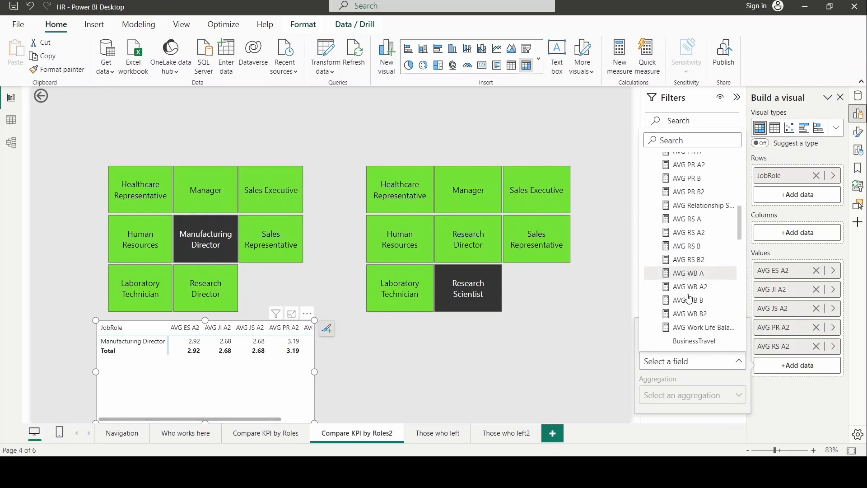
{"action": "left_click", "coordinate": [688, 250]}
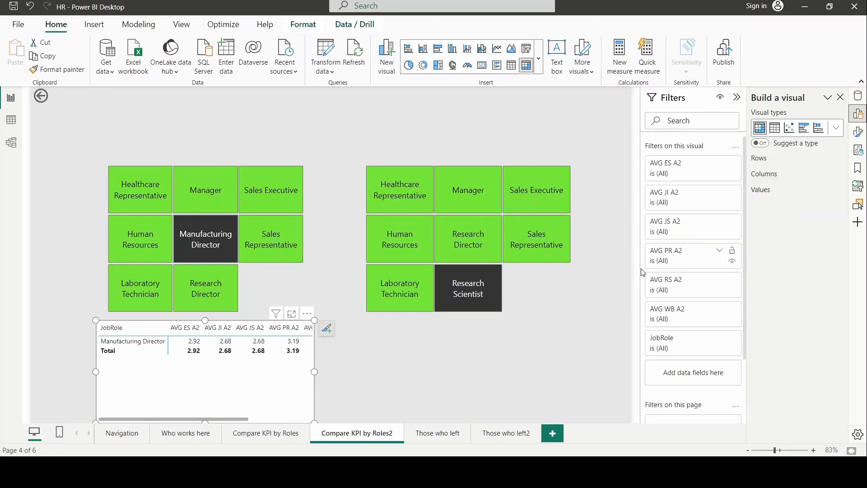
- Widen the matrix to fit all six measure columns, reduce its height and place it just below the Table A2 slicer
{"action": "left_click_drag", "start_coordinate": [313, 369], "coordinate": [382, 364]}
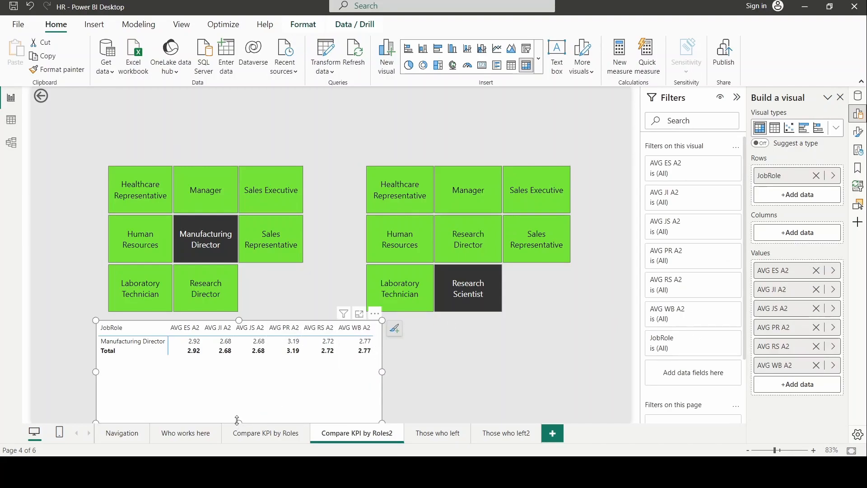
{"action": "left_click_drag", "start_coordinate": [239, 412], "coordinate": [243, 371]}
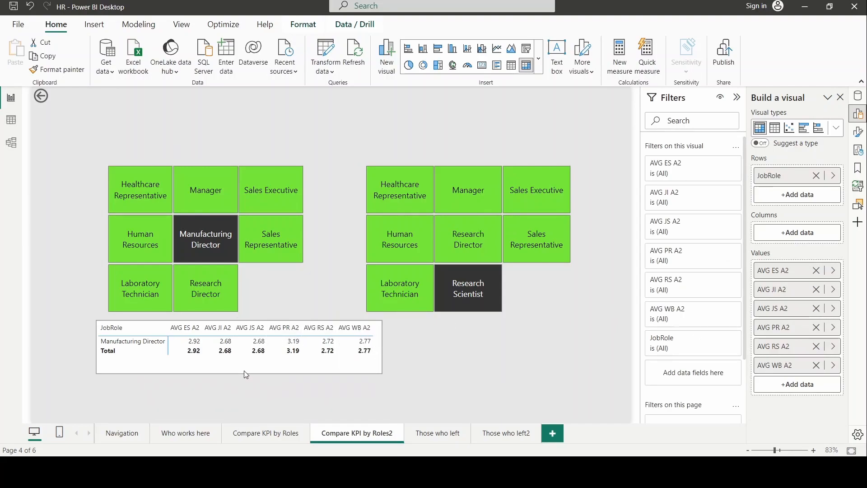
{"action": "left_click", "coordinate": [257, 318]}
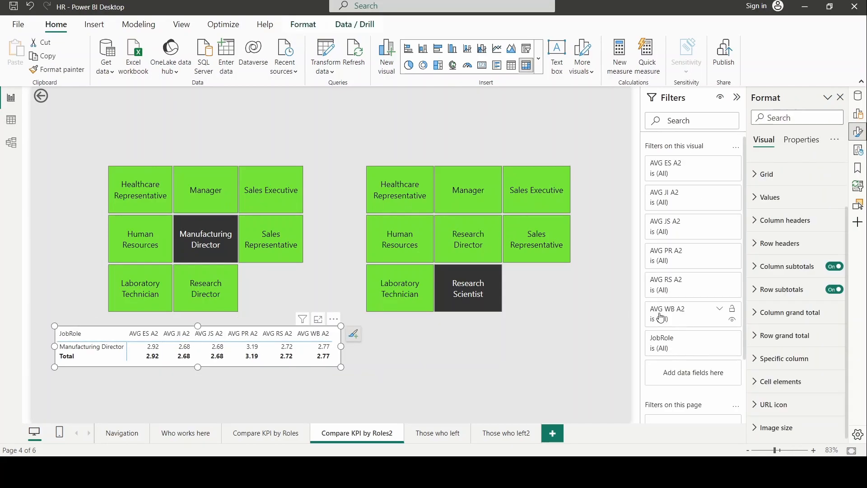
- Turn off the matrix's row subtotals and set the background color of its values to light gray
{"action": "left_click", "coordinate": [836, 288]}
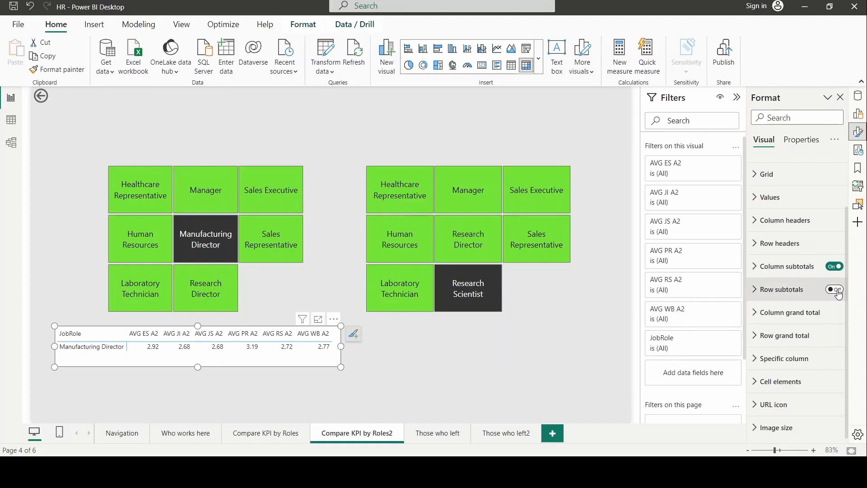
{"action": "left_click", "coordinate": [757, 202]}
{"action": "left_click", "coordinate": [760, 224]}
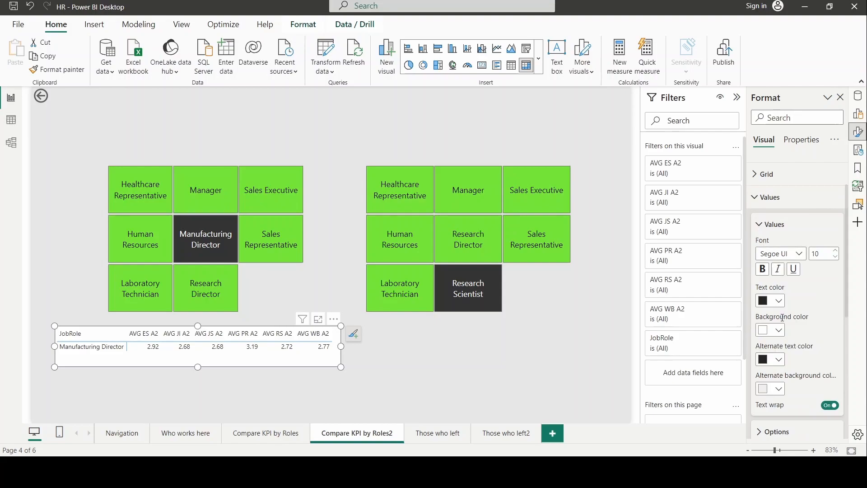
{"action": "left_click", "coordinate": [773, 330]}
{"action": "left_click", "coordinate": [716, 283]}
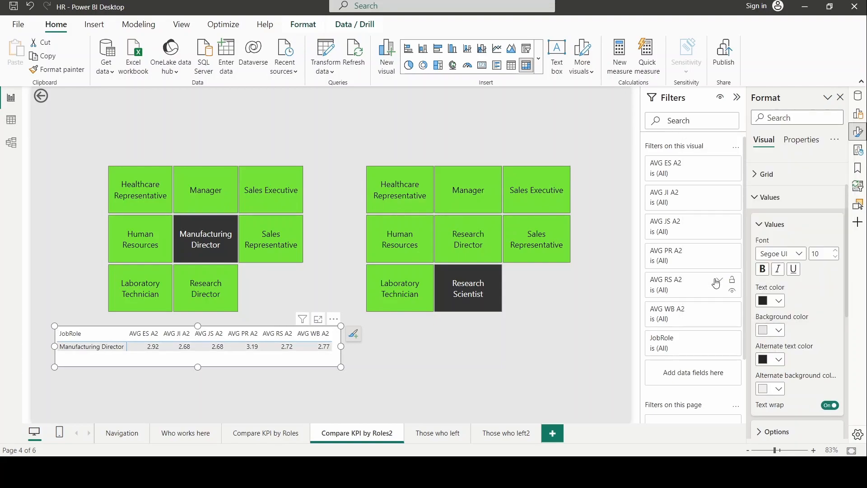
{"action": "left_click", "coordinate": [762, 228]}
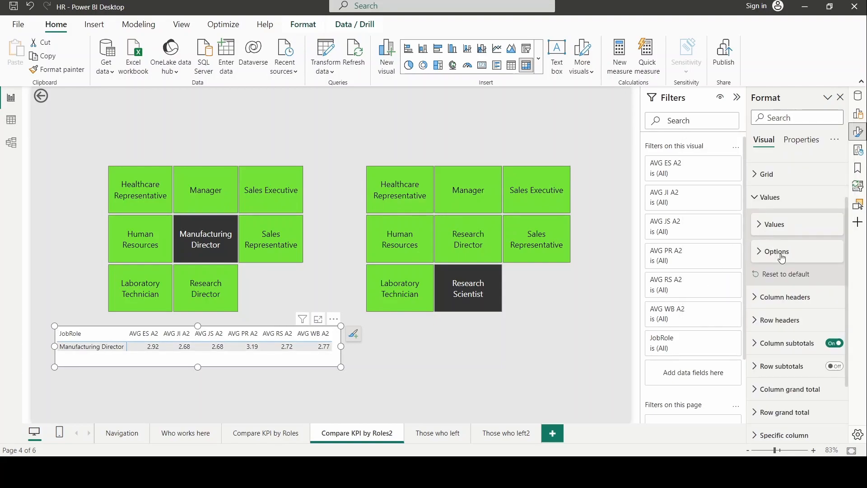
- Set the background color of the matrix's column headers to light gray
{"action": "left_click", "coordinate": [757, 299]}
{"action": "left_click", "coordinate": [762, 326]}
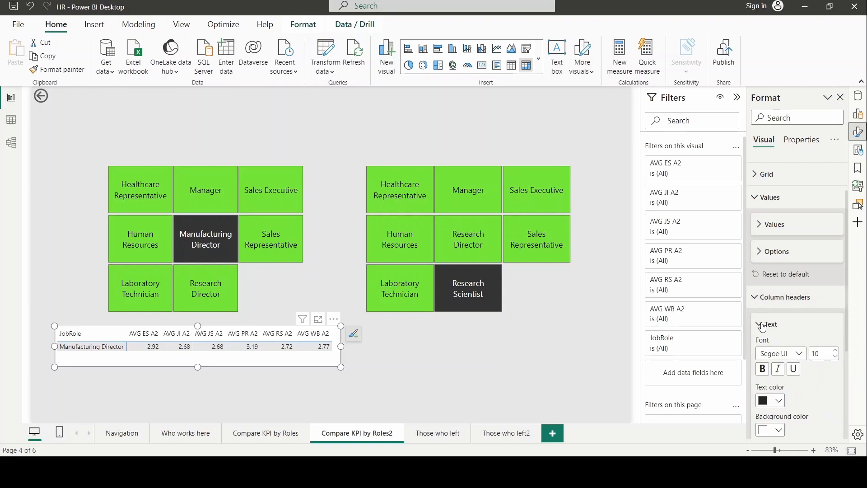
{"action": "scroll", "coordinate": [767, 334], "scroll_direction": "down", "scroll_amount": 3}
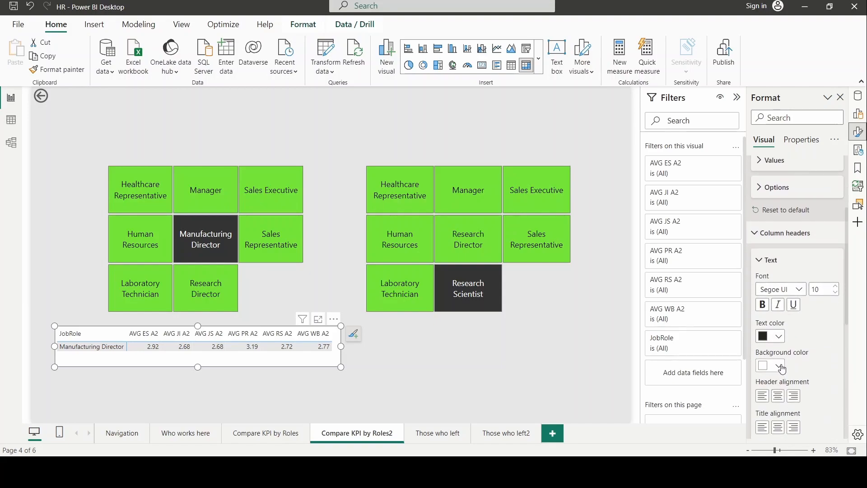
{"action": "left_click", "coordinate": [777, 365]}
{"action": "left_click", "coordinate": [697, 316]}
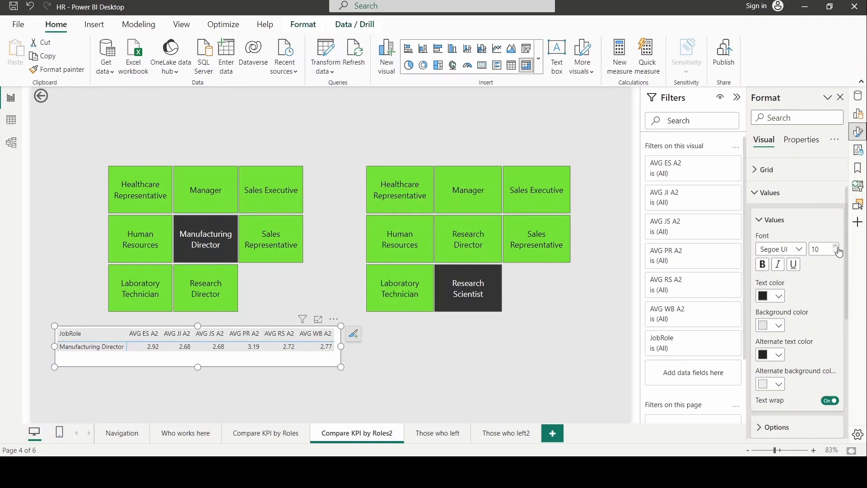
- Increase the font size of the matrix values to 15 and make them bold
{"action": "left_click", "coordinate": [838, 248]}
{"action": "left_click", "coordinate": [838, 248]}
{"action": "left_click", "coordinate": [838, 248]}
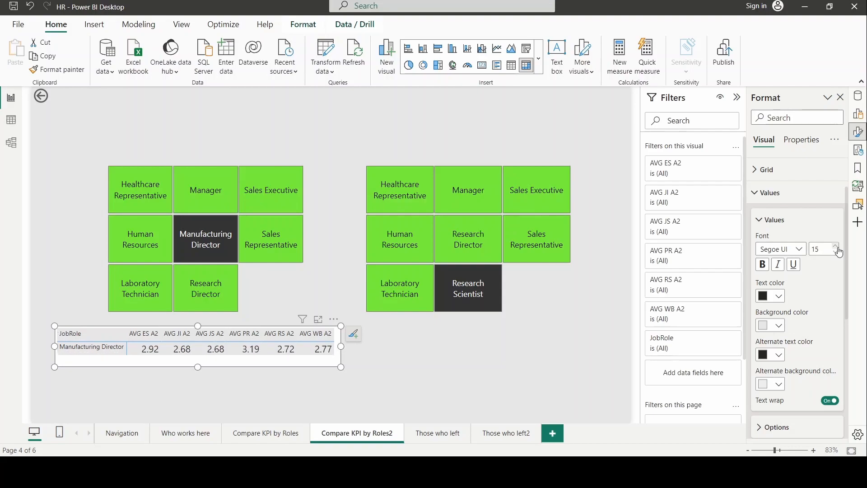
{"action": "left_click", "coordinate": [763, 265]}
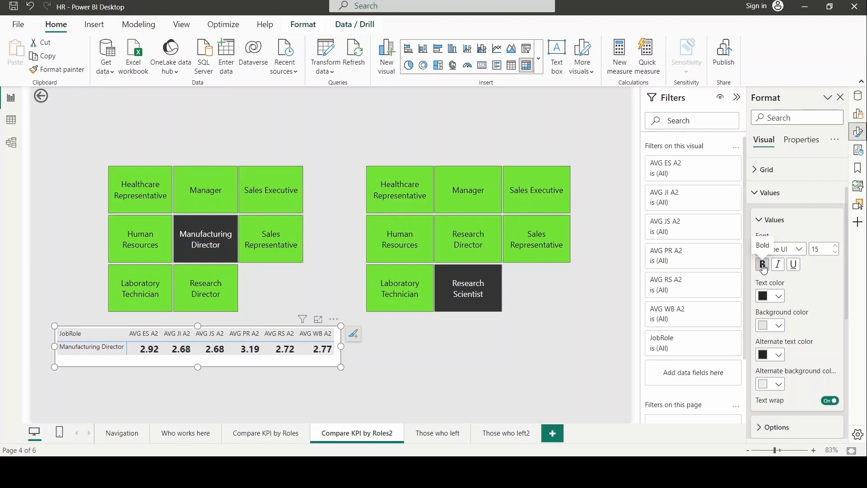
{"action": "left_click", "coordinate": [751, 302]}
- Make the matrix's column header text bold
{"action": "left_click", "coordinate": [776, 220]}
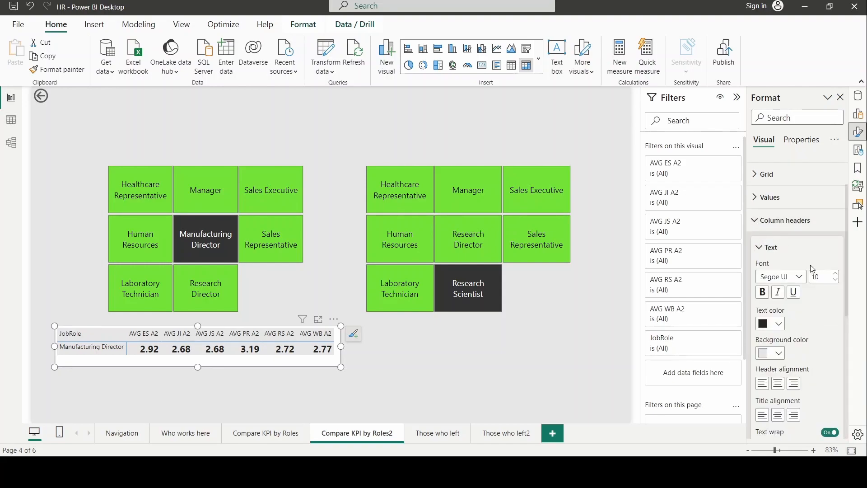
{"action": "left_click", "coordinate": [763, 294]}
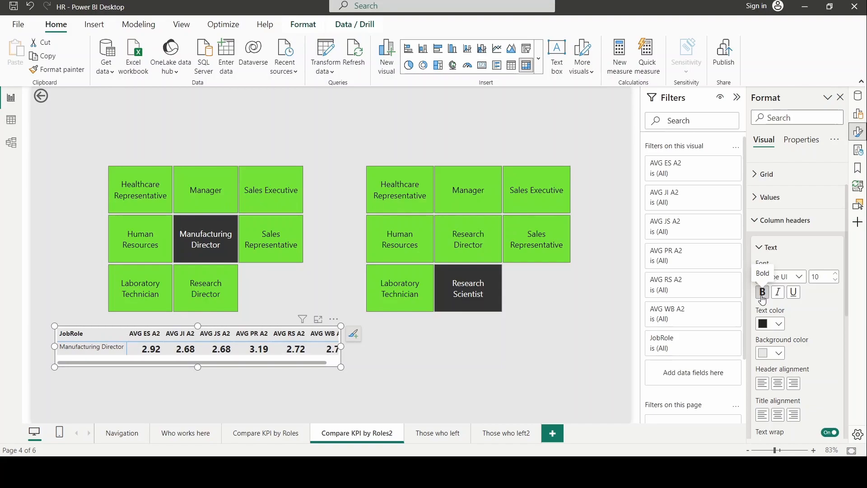
{"action": "left_click", "coordinate": [767, 220]}
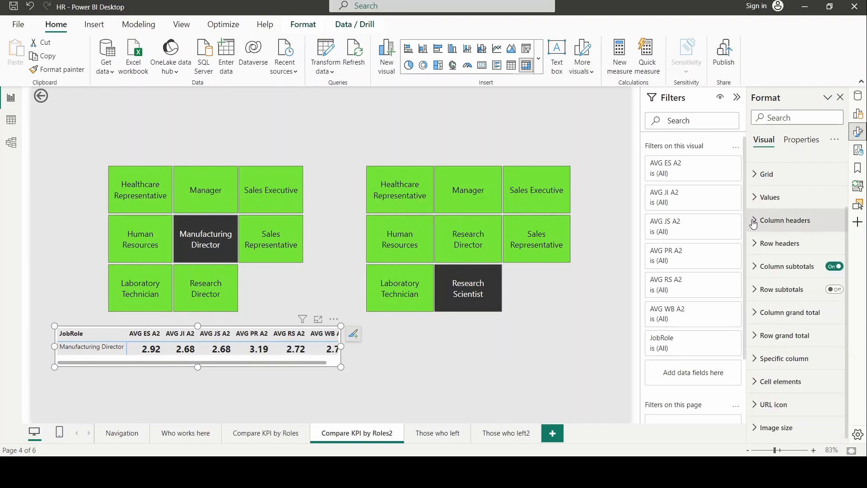
- Make the matrix's row header text bold and set its horizontal and vertical gridlines to green with a width of 3
{"action": "left_click", "coordinate": [765, 243]}
{"action": "left_click", "coordinate": [763, 316]}
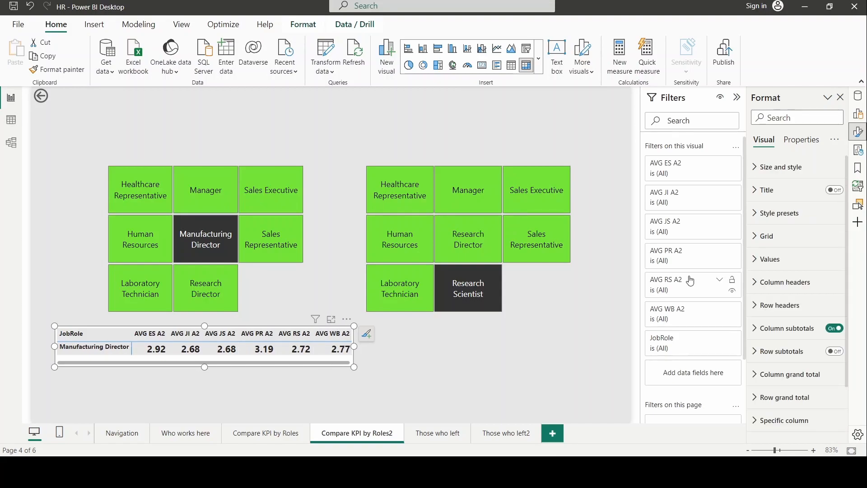
{"action": "left_click", "coordinate": [766, 235]}
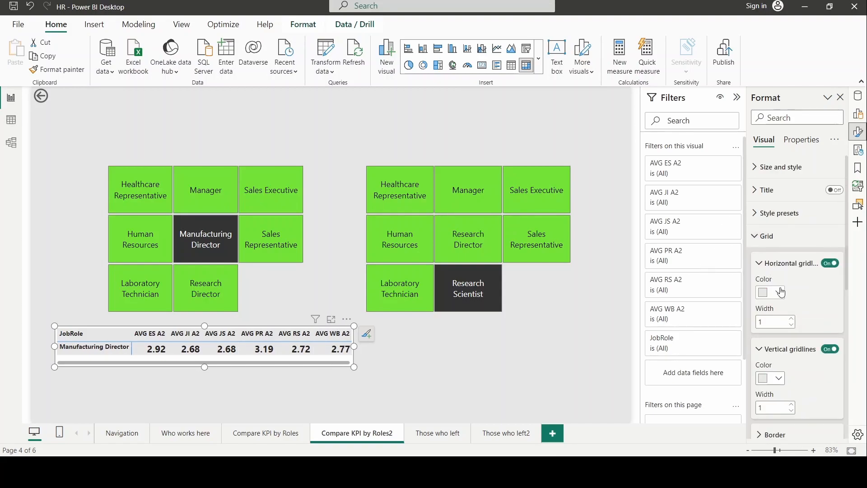
{"action": "left_click", "coordinate": [773, 292]}
{"action": "left_click", "coordinate": [747, 241]}
{"action": "left_click", "coordinate": [773, 378]}
{"action": "left_click", "coordinate": [695, 330]}
{"action": "left_click", "coordinate": [792, 326]}
{"action": "left_click", "coordinate": [792, 405]}
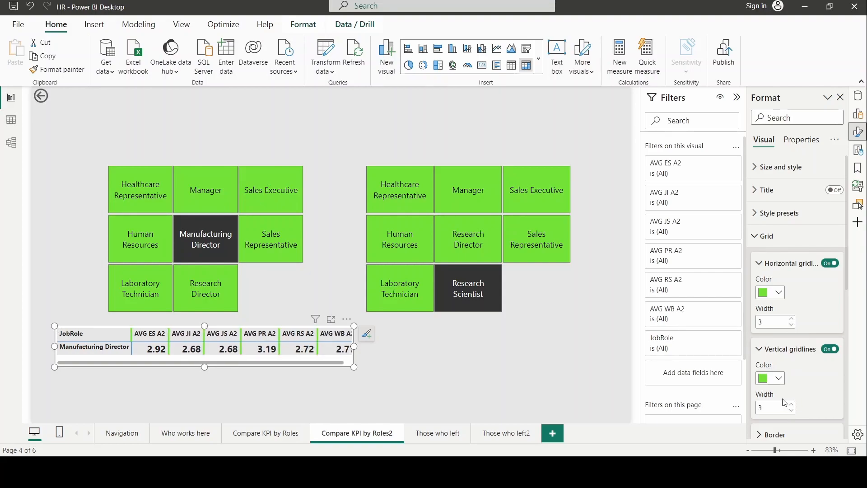
{"action": "left_click", "coordinate": [547, 360]}
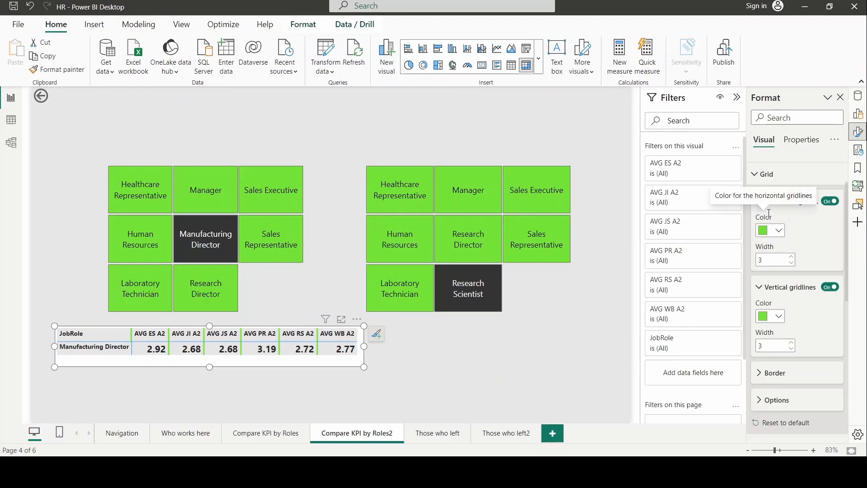
- Set the border color in the matrix's grid formatting to green
{"action": "scroll", "coordinate": [769, 214], "scroll_direction": "down", "scroll_amount": 2}
{"action": "left_click", "coordinate": [762, 288]}
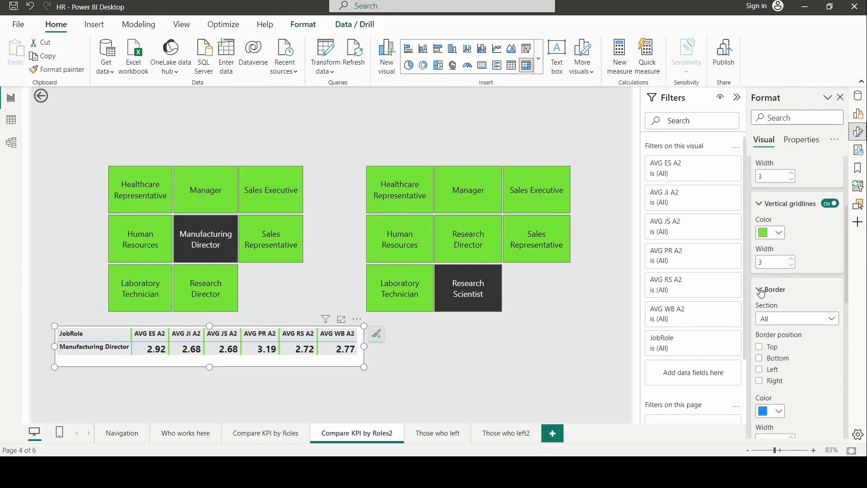
{"action": "scroll", "coordinate": [793, 384], "scroll_direction": "down", "scroll_amount": 2}
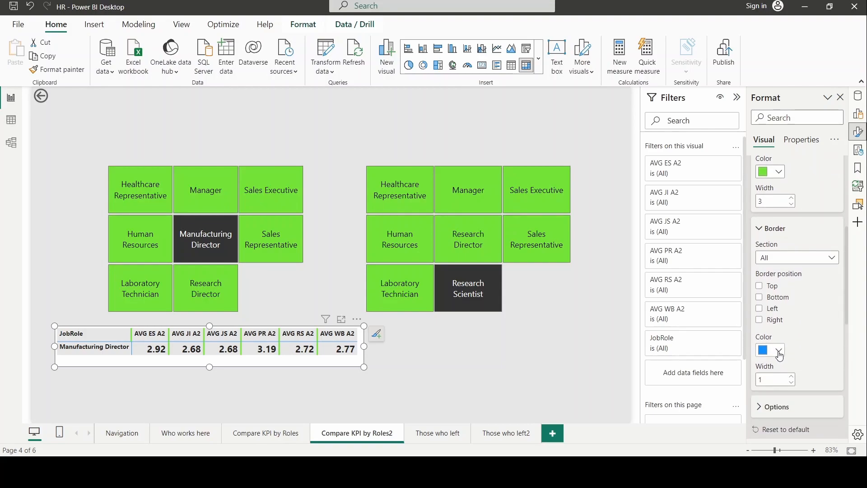
{"action": "left_click", "coordinate": [780, 351]}
{"action": "left_click", "coordinate": [698, 304]}
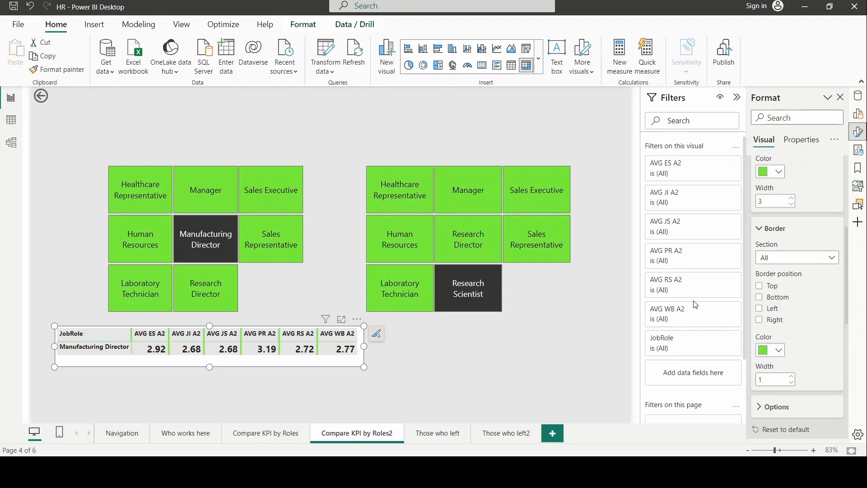
{"action": "left_click", "coordinate": [796, 377]}
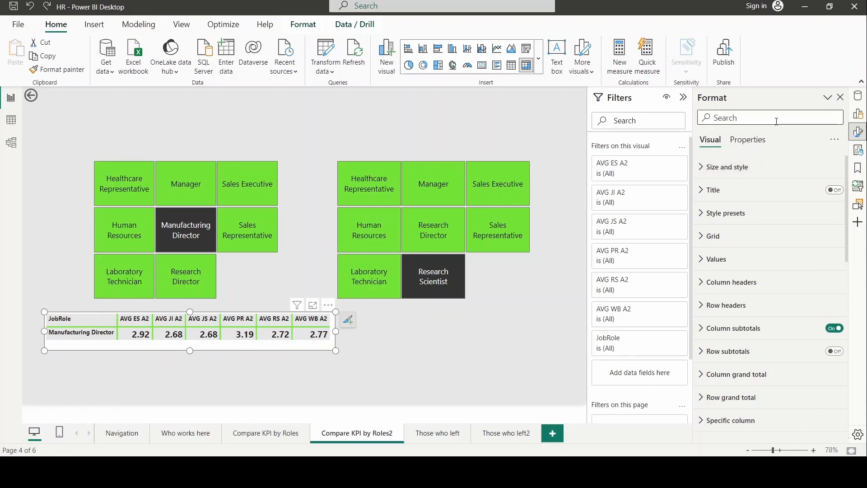
- Set the overall background color of the matrix visual to light gray
{"action": "left_click", "coordinate": [700, 170]}
{"action": "scroll", "coordinate": [722, 264], "scroll_direction": "down", "scroll_amount": 4}
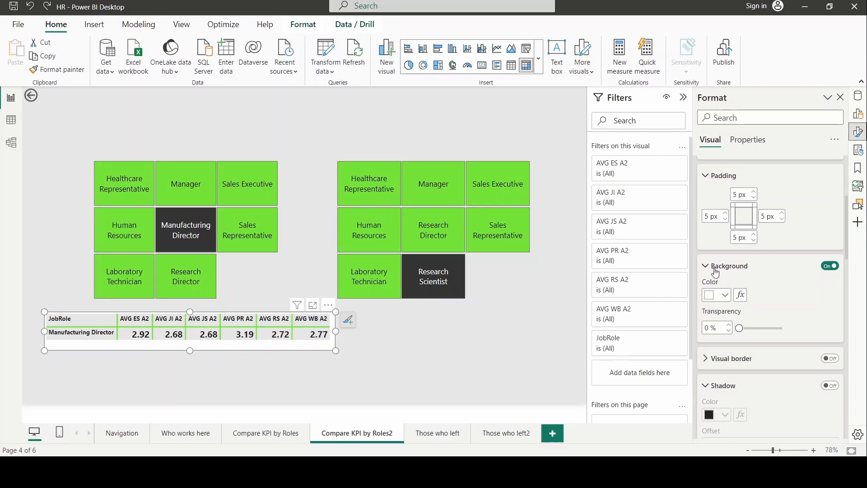
{"action": "left_click", "coordinate": [720, 295]}
{"action": "left_click", "coordinate": [642, 246]}
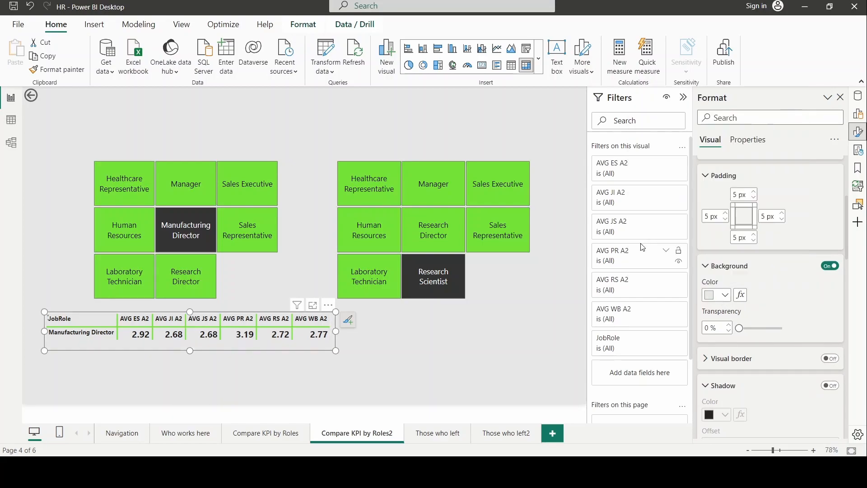
- Turn on the matrix's shadow and set the shadow color to green
{"action": "scroll", "coordinate": [711, 385], "scroll_direction": "down", "scroll_amount": 3}
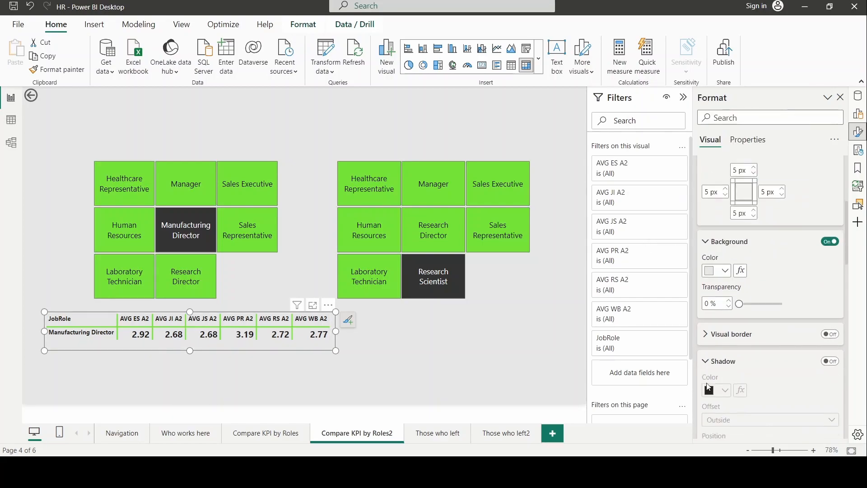
{"action": "left_click", "coordinate": [829, 276]}
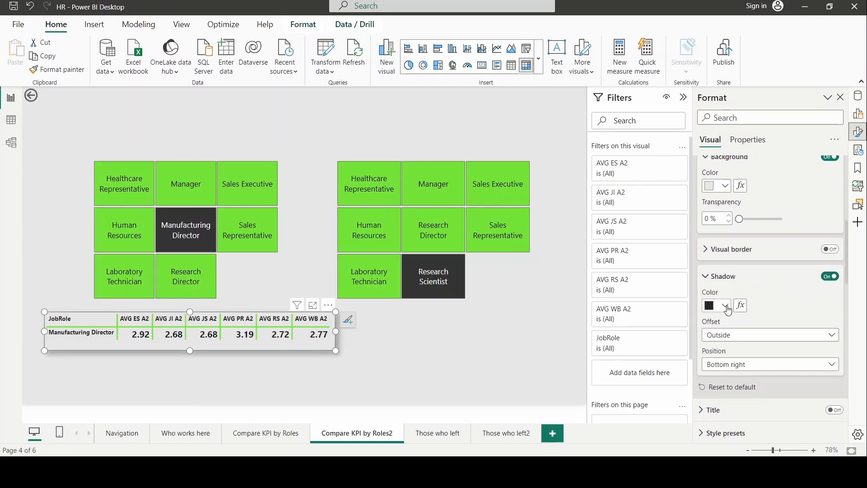
{"action": "left_click", "coordinate": [724, 305]}
{"action": "left_click", "coordinate": [676, 255]}
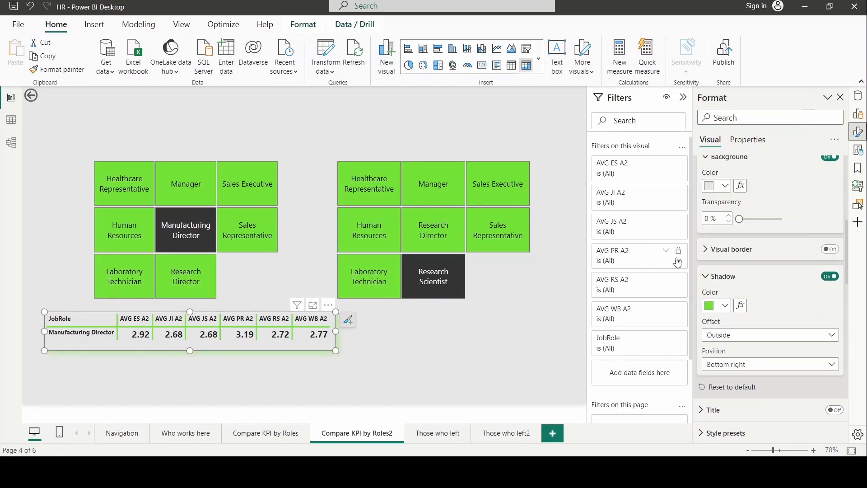
{"action": "left_click", "coordinate": [415, 368]}
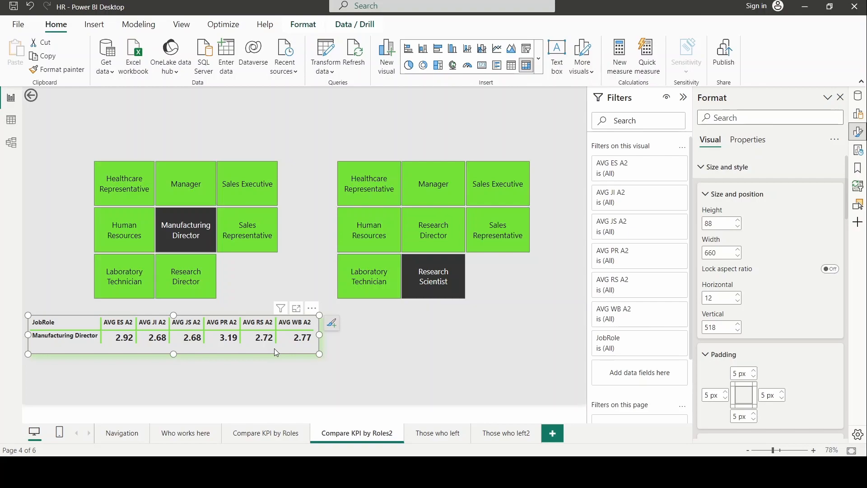
- Place a copy of the formatted matrix beside the original, beneath the second job-role slicer
{"action": "left_click_drag", "start_coordinate": [275, 348], "coordinate": [519, 370]}
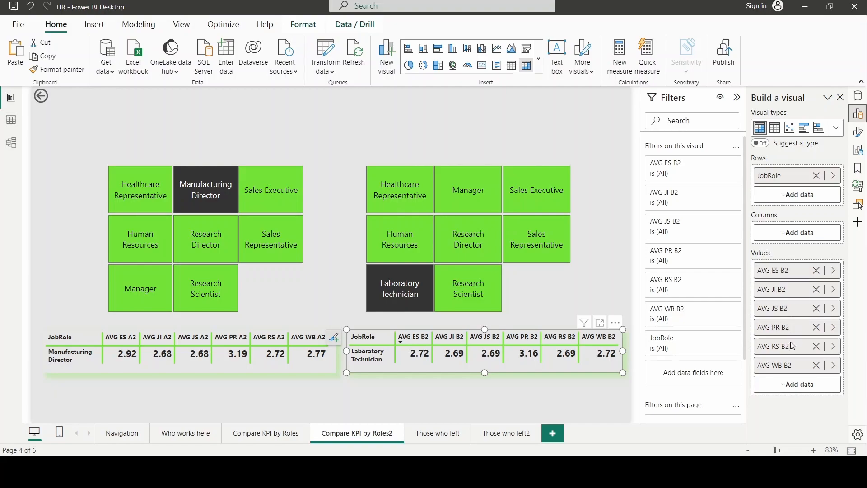
{"action": "left_click", "coordinate": [571, 391]}
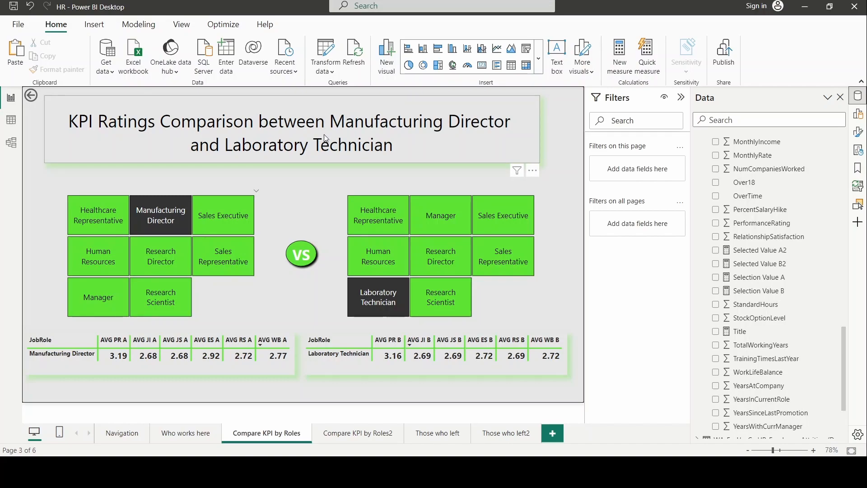
- Examine the title card on the Compare KPI by Roles page and the formula of the Title measure
{"action": "left_click", "coordinate": [444, 151]}
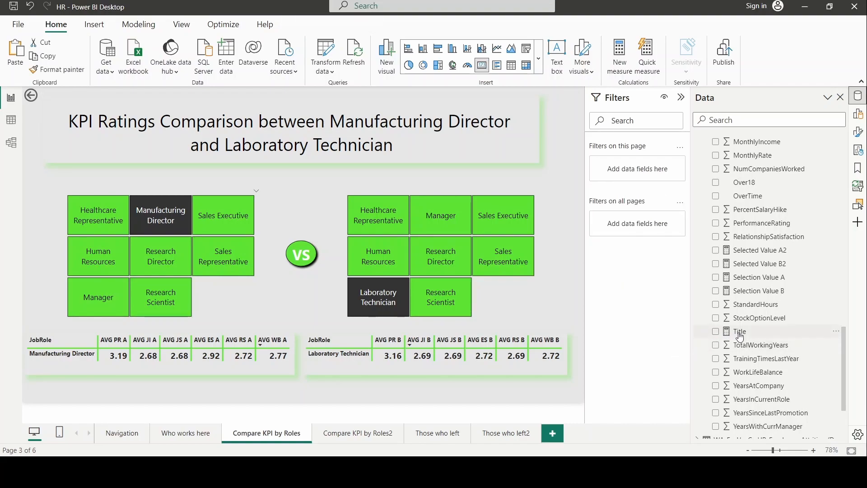
{"action": "left_click", "coordinate": [741, 333]}
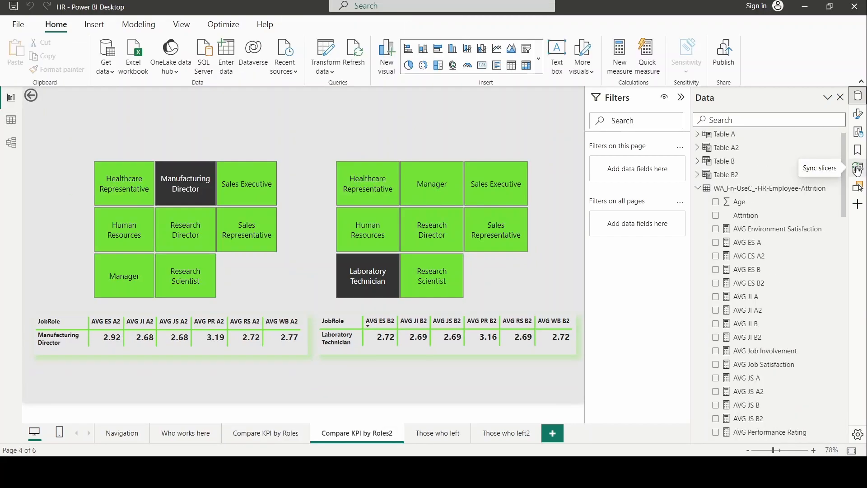
- Create a new measure named Title2 in the WA_Fn-UseC_-HR-Employee-Attrition table
{"action": "left_click", "coordinate": [835, 189]}
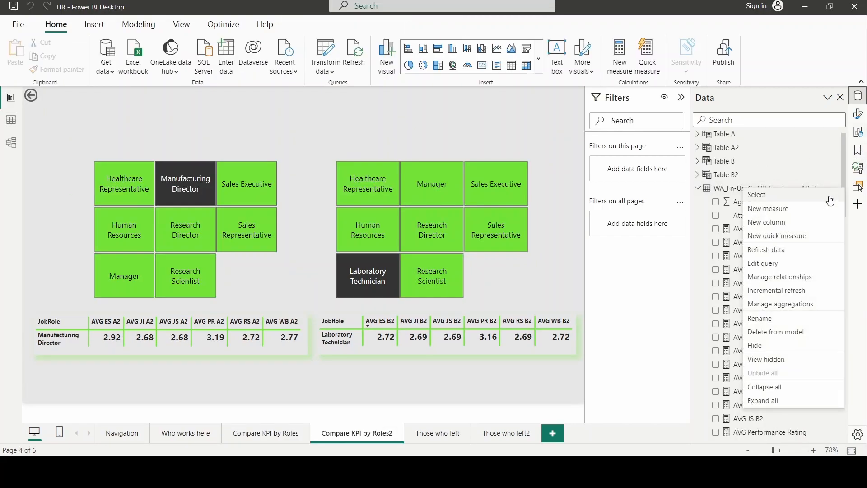
{"action": "left_click", "coordinate": [820, 214]}
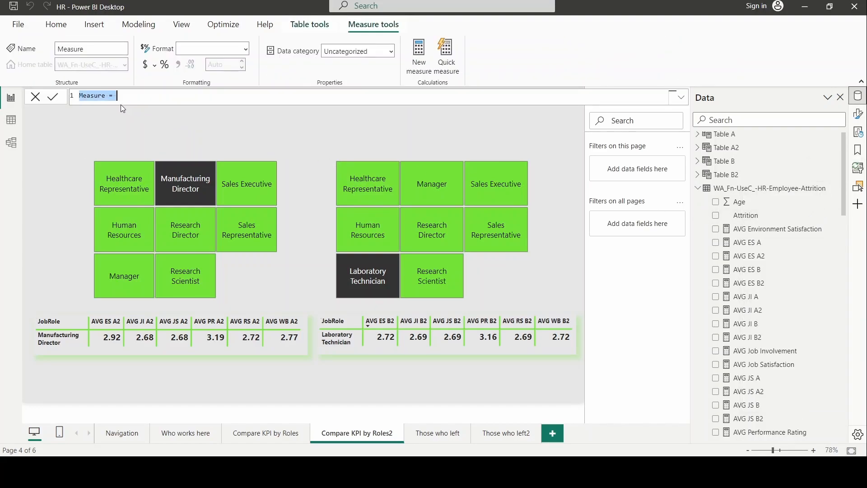
{"action": "double_click", "coordinate": [105, 96]}
{"action": "type", "text": "Title2"}
{"action": "key", "text": "Return"}
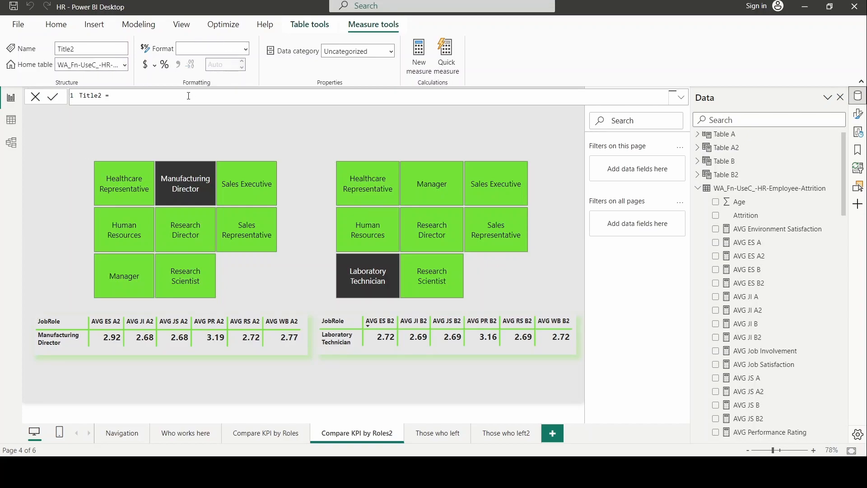
- Add blank lines to the Title2 formula and insert the existing Title measure's formula below them as a reference
{"action": "left_click", "coordinate": [189, 96]}
{"action": "key", "text": "shift+Return"}
{"action": "key", "text": "shift+Return"}
{"action": "key", "text": "shift+Return"}
{"action": "key", "text": "shift+Return"}
{"action": "key", "text": "shift+Return"}
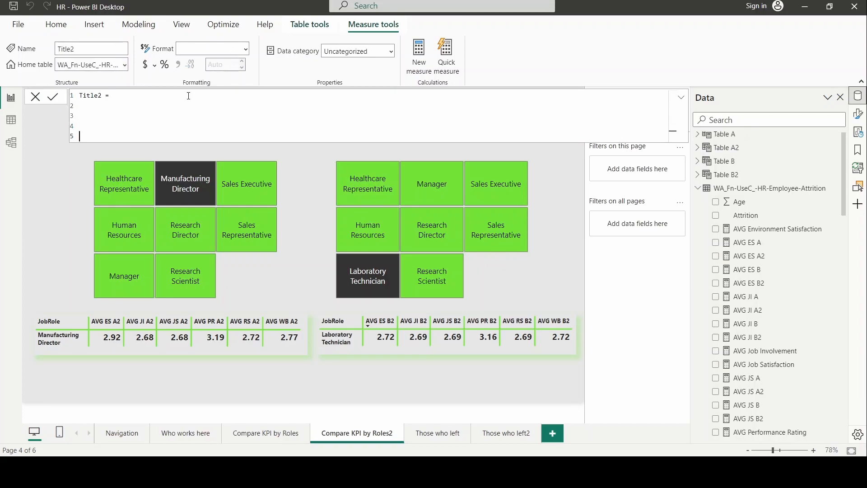
{"action": "key", "text": "Up"}
{"action": "type", "text": "Title = VAR RoleA = SELECTEDVALUE('Table A'[JobRole]) VAR RoleB = SELECTEDVALUE('Table B'[JobRole]) VAR Result = \"KPI Ratings Comparison between \" & RoleA & \" and \" & RoleB Return Result"}
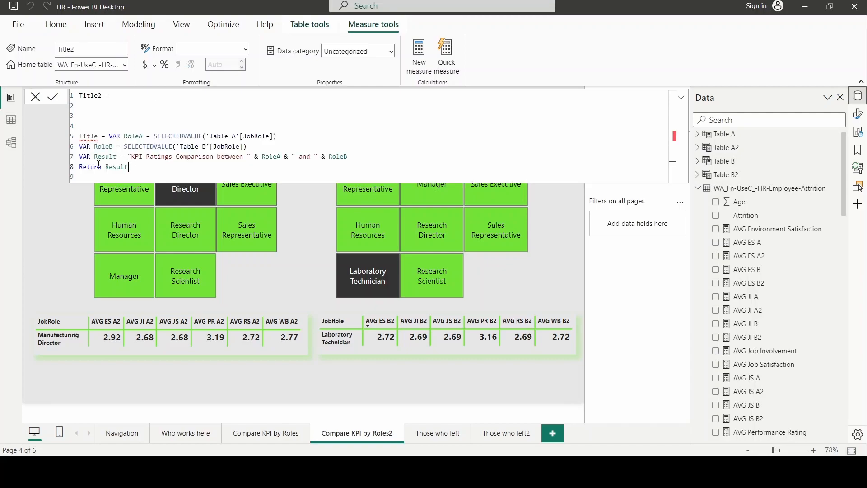
- Define the variable RoleA2 in Title2 as SELECTEDVALUE('Table A2'[JobRole])
{"action": "left_click", "coordinate": [123, 93]}
{"action": "type", "text": "VAR"}
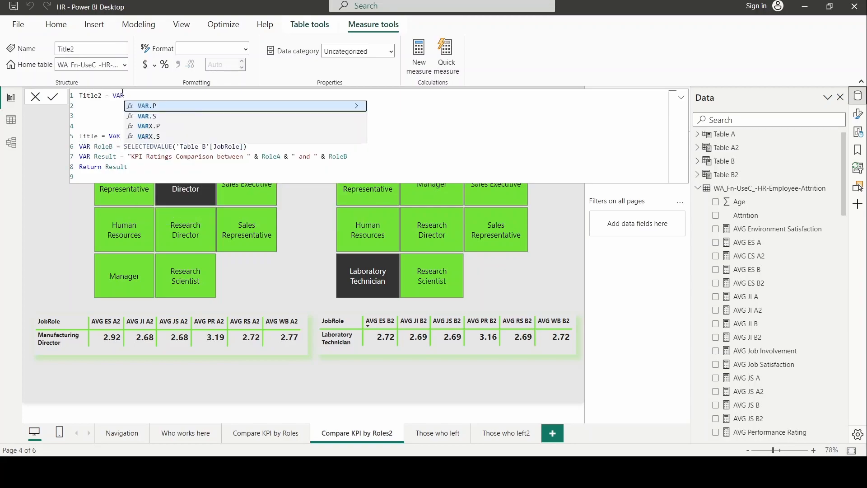
{"action": "type", "text": " Role"}
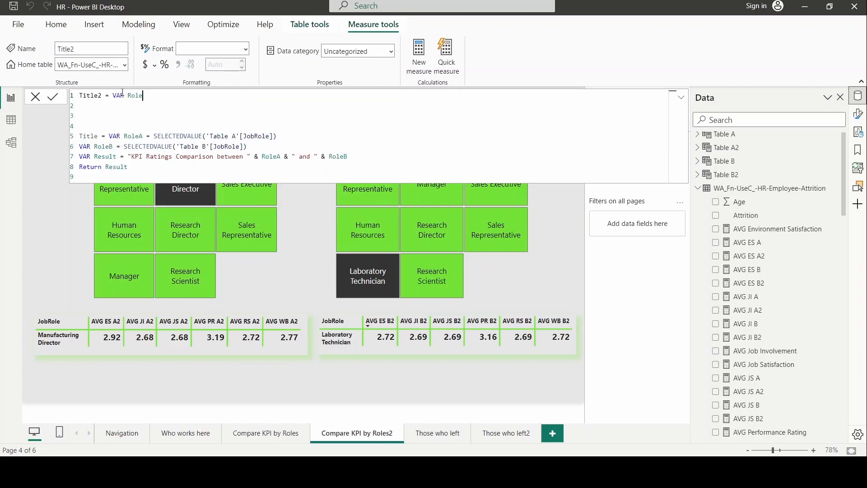
{"action": "type", "text": "A2 = SELECT"}
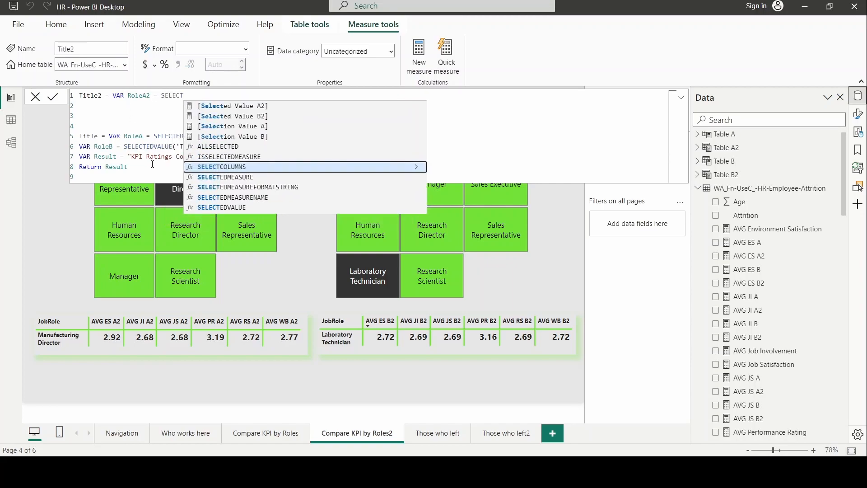
{"action": "left_click", "coordinate": [205, 207]}
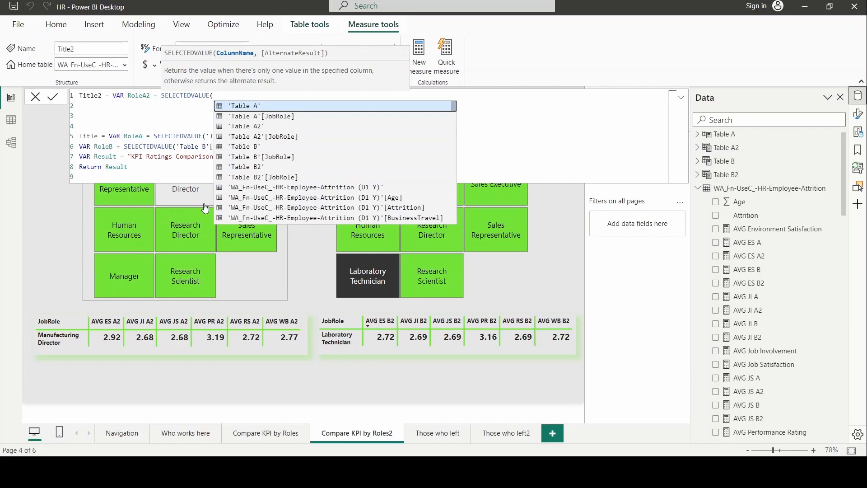
{"action": "left_click", "coordinate": [283, 136]}
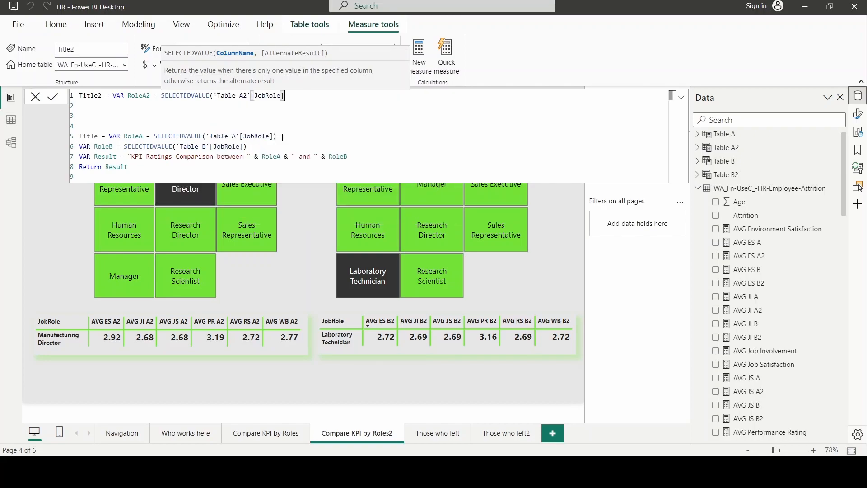
{"action": "type", "text": ")"}
- Define the variable RoleB2 on the second line of Title2 as SELECTEDVALUE('Table B2'[JobRole])
{"action": "key", "text": "Down"}
{"action": "type", "text": "VAR "}
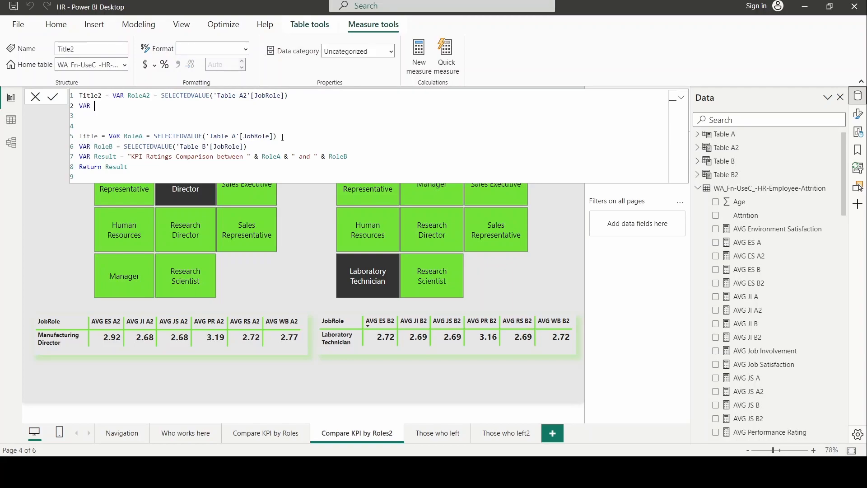
{"action": "type", "text": "RoleB2 = SELECT"}
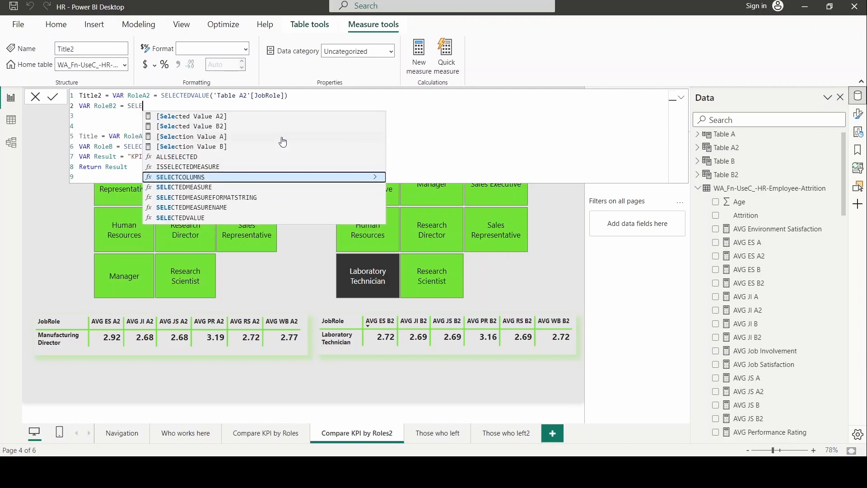
{"action": "left_click", "coordinate": [211, 219]}
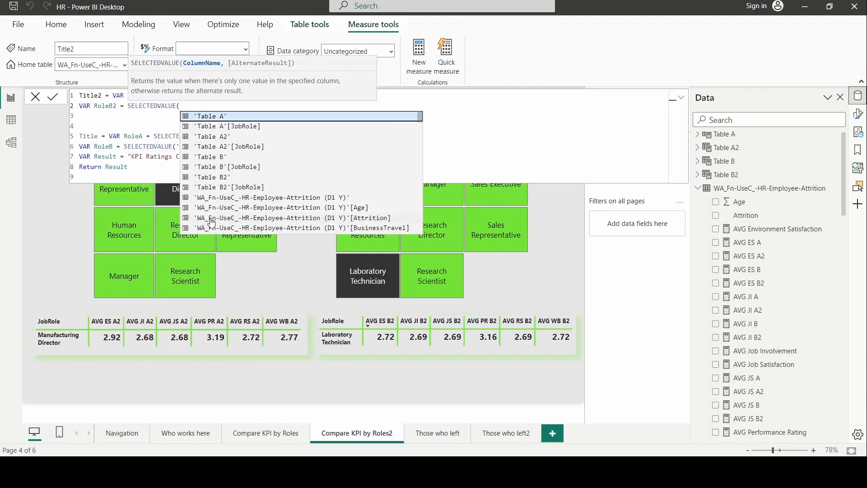
{"action": "left_click", "coordinate": [240, 189]}
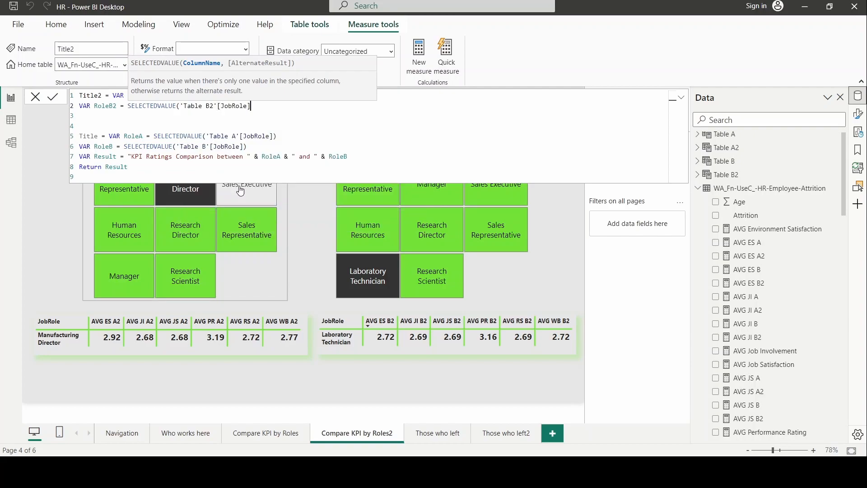
{"action": "type", "text": ")"}
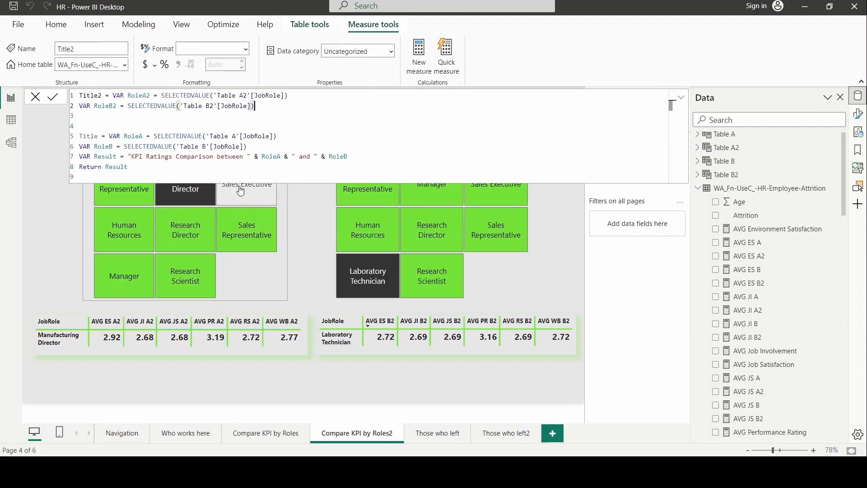
- Define the variable Result2 on the third line of Title2 as "KPI Ratings Comparison between " & RoleA2 & " and " & RoleB2
{"action": "key", "text": "Down"}
{"action": "type", "text": "VAr Result"}
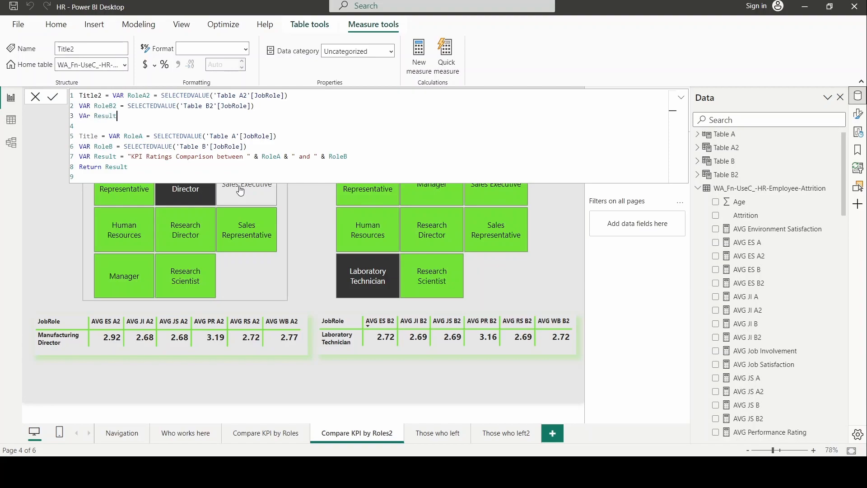
{"action": "type", "text": "2 = \"KPI Ratin"}
{"action": "key", "text": "BackSpace"}
{"action": "key", "text": "BackSpace"}
{"action": "key", "text": "BackSpace"}
{"action": "key", "text": "BackSpace"}
{"action": "type", "text": "ar"}
{"action": "key", "text": "BackSpace"}
{"action": "type", "text": "tings Comparison"}
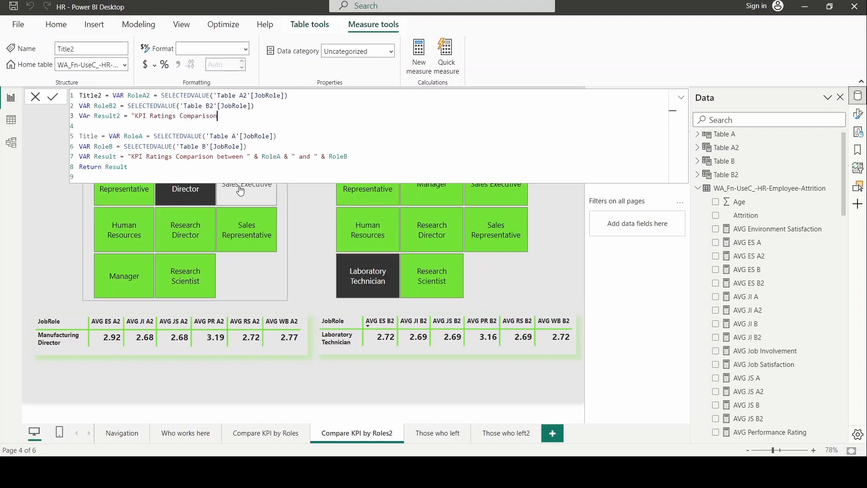
{"action": "type", "text": " between \" & Role"}
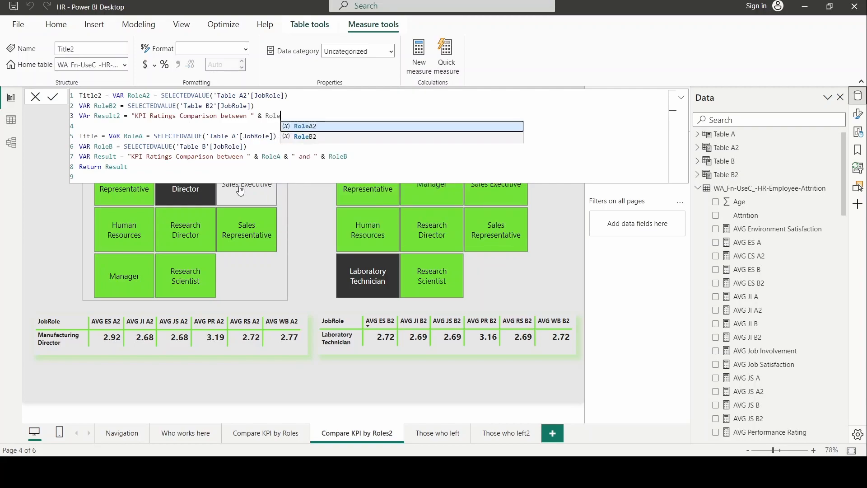
{"action": "key", "text": "Tab"}
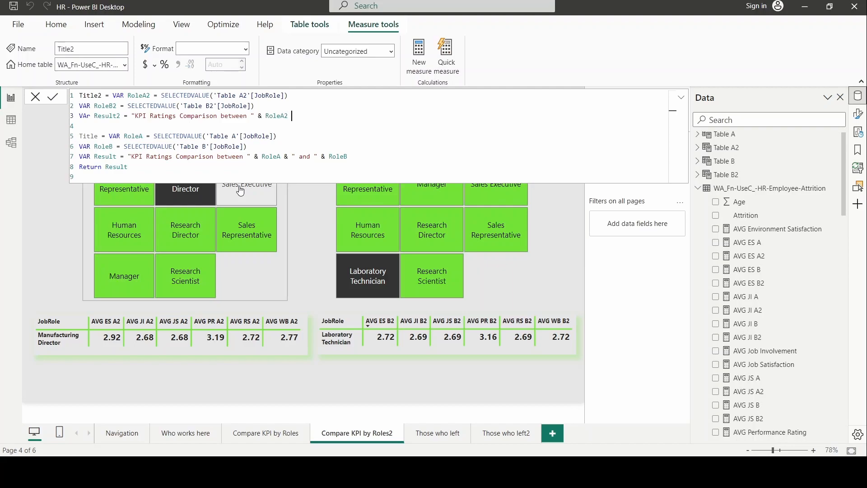
{"action": "type", "text": "&"}
{"action": "type", "text": " \" an"}
{"action": "type", "text": "d \""}
{"action": "type", "text": " & RoleB2 "}
- End the Title2 formula with Return Result2, remove the reference Title formula below it, and commit the measure
{"action": "type", "text": "Return Res"}
{"action": "type", "text": "ult"}
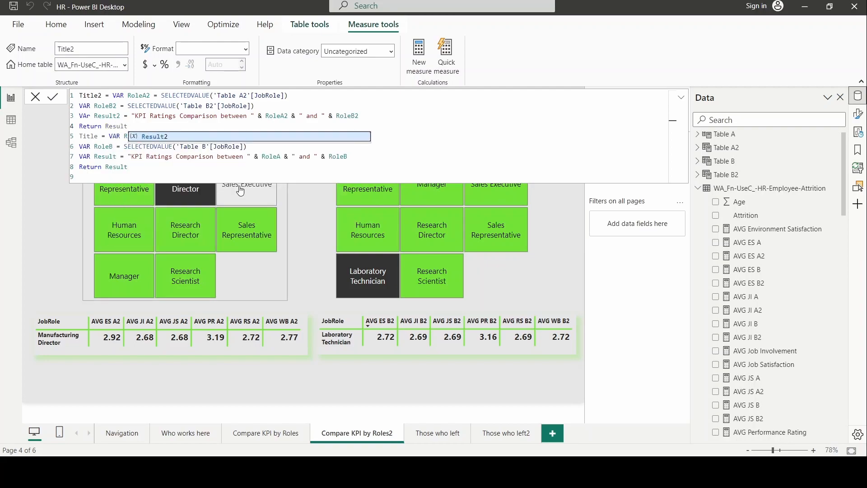
{"action": "left_click", "coordinate": [215, 136]}
{"action": "left_click_drag", "start_coordinate": [129, 167], "coordinate": [71, 141]}
{"action": "key", "text": "Delete"}
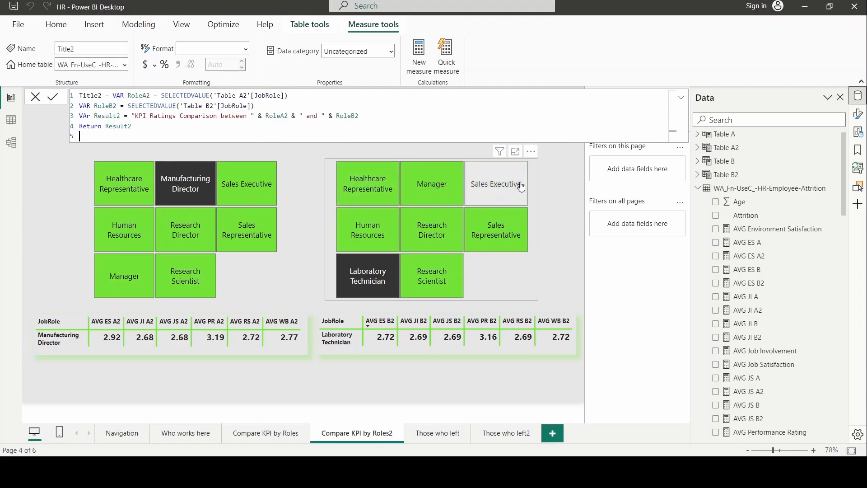
{"action": "left_click", "coordinate": [558, 191]}
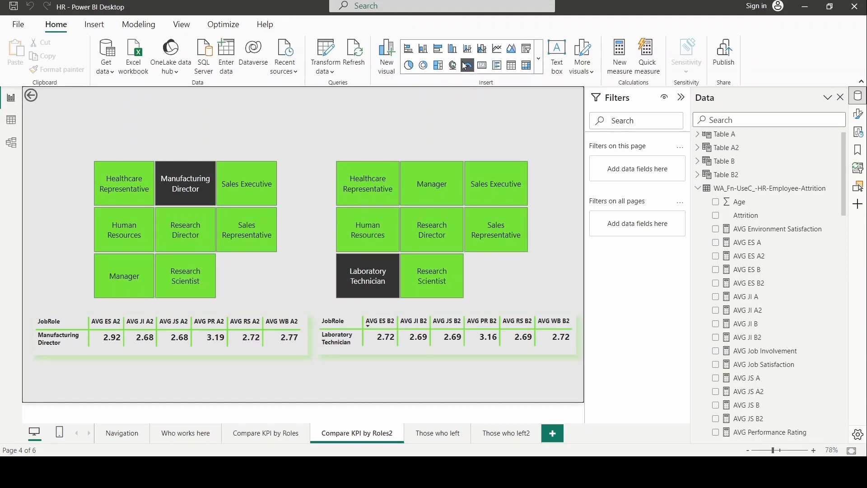
- Add a card visual showing the Title2 measure and stretch it across the page above the two slicers
{"action": "left_click", "coordinate": [482, 67]}
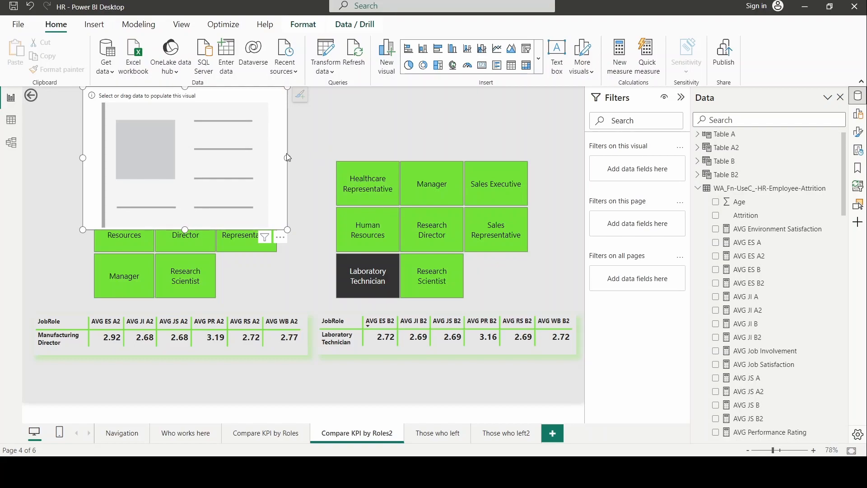
{"action": "left_click_drag", "start_coordinate": [283, 168], "coordinate": [349, 181]}
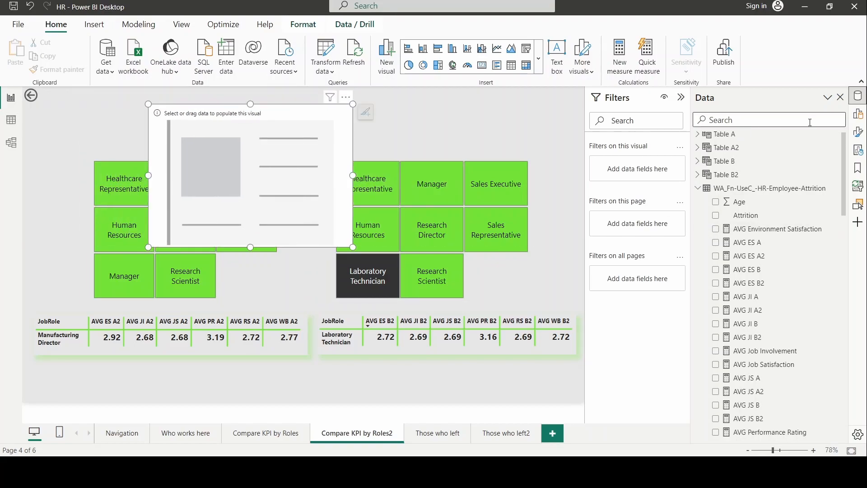
{"action": "left_click", "coordinate": [858, 116]}
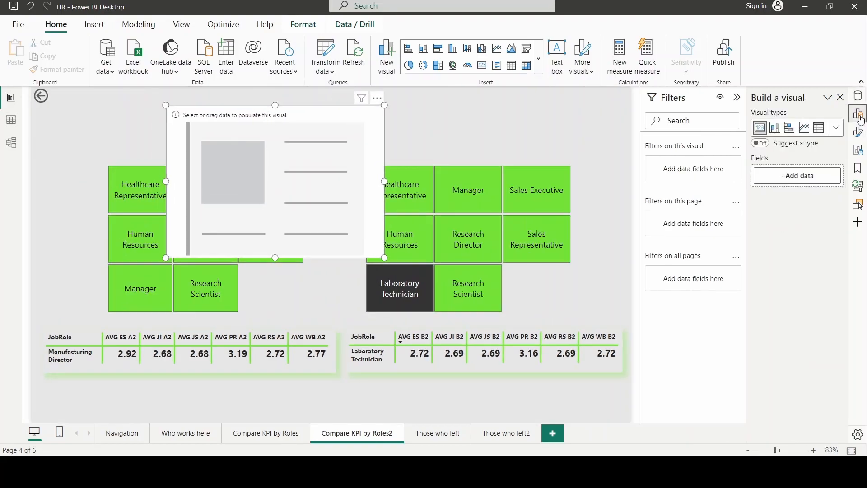
{"action": "left_click", "coordinate": [790, 177]}
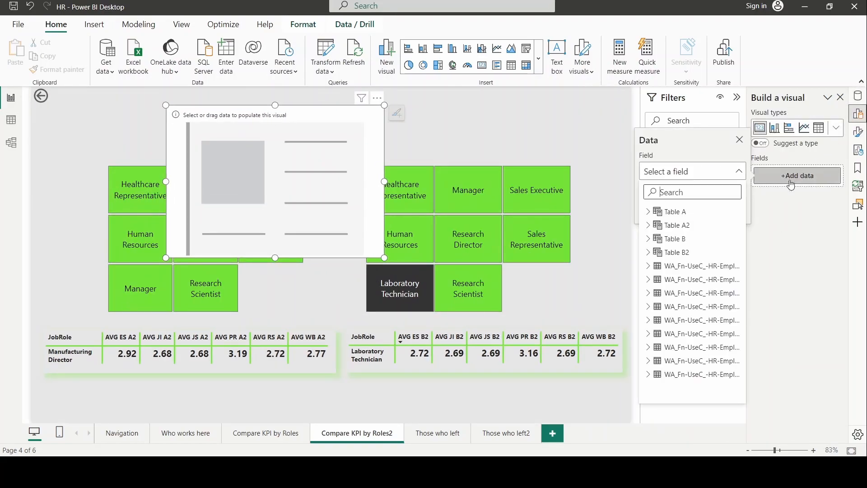
{"action": "left_click", "coordinate": [648, 266]}
{"action": "scroll", "coordinate": [682, 339], "scroll_direction": "down", "scroll_amount": 10}
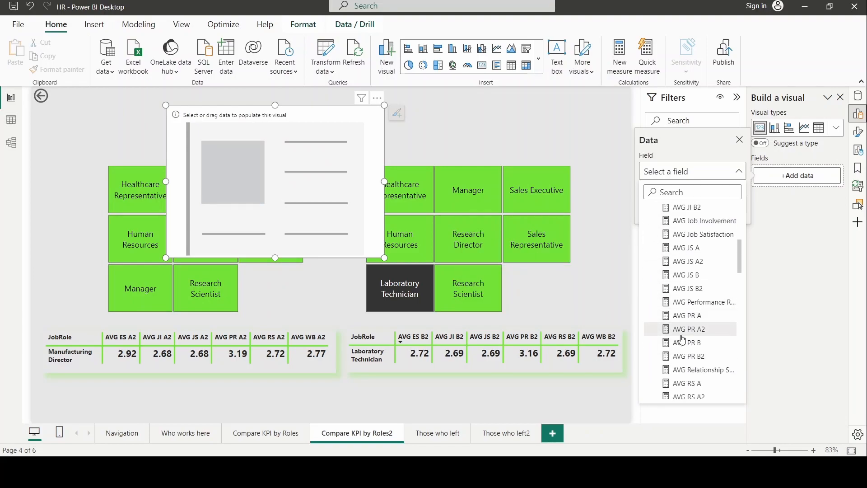
{"action": "scroll", "coordinate": [682, 339], "scroll_direction": "down", "scroll_amount": 10}
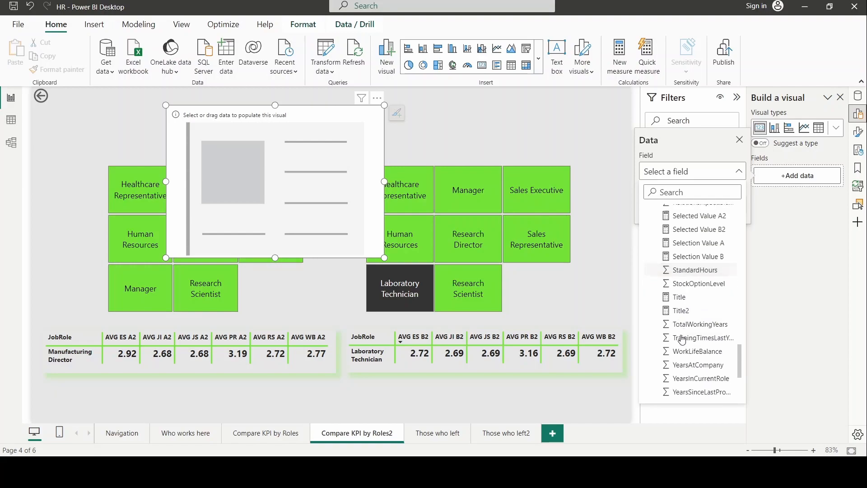
{"action": "left_click", "coordinate": [682, 300]}
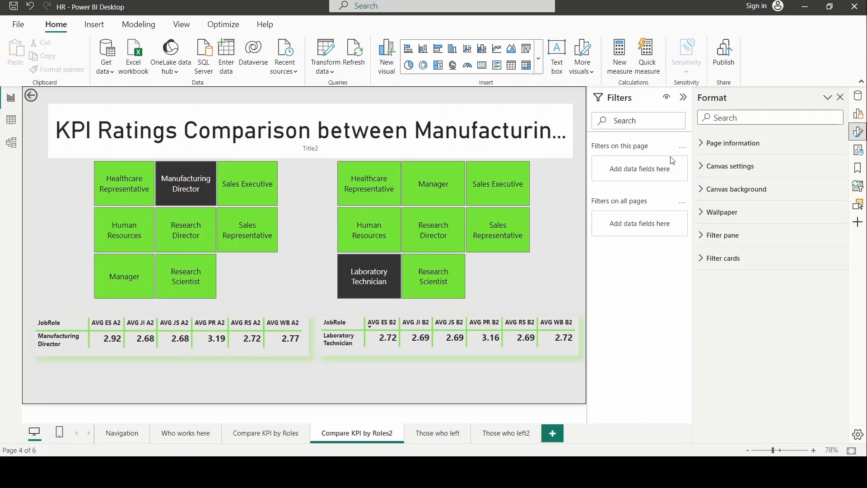
- Set the title card's callout value font to Segoe UI at size 30
{"action": "left_click", "coordinate": [554, 153]}
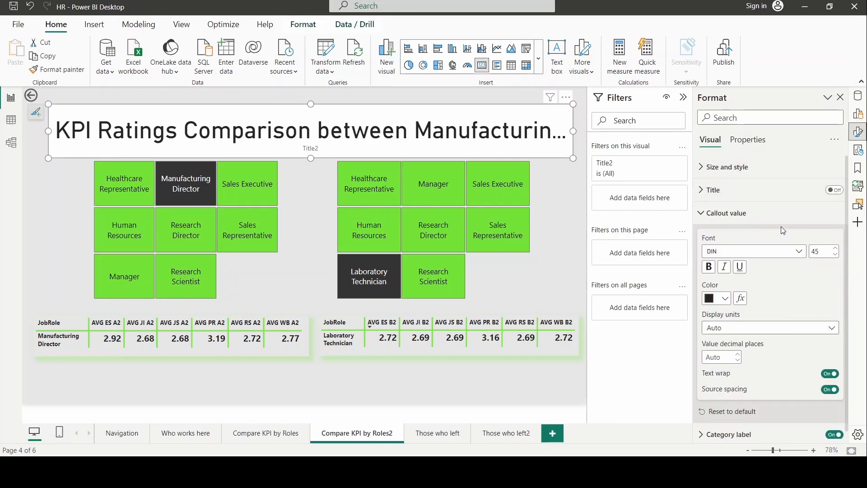
{"action": "left_click", "coordinate": [701, 216]}
{"action": "left_click", "coordinate": [704, 214]}
{"action": "scroll", "coordinate": [773, 302], "scroll_direction": "down", "scroll_amount": 3}
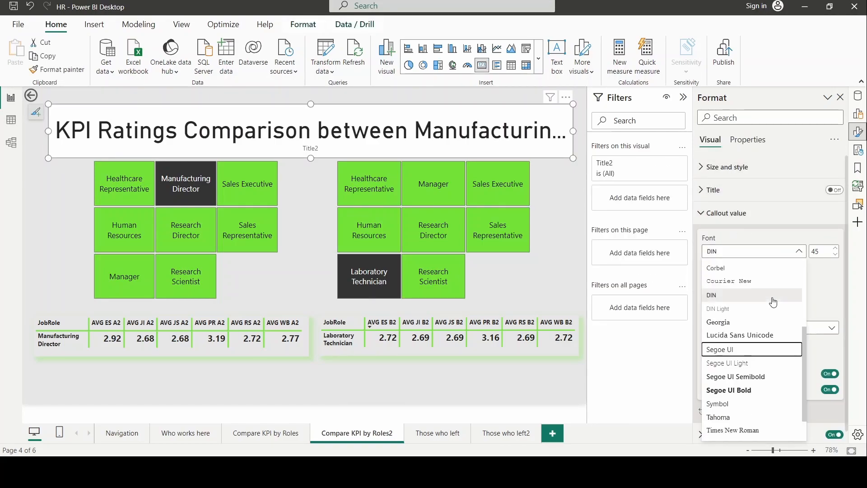
{"action": "left_click", "coordinate": [753, 350]}
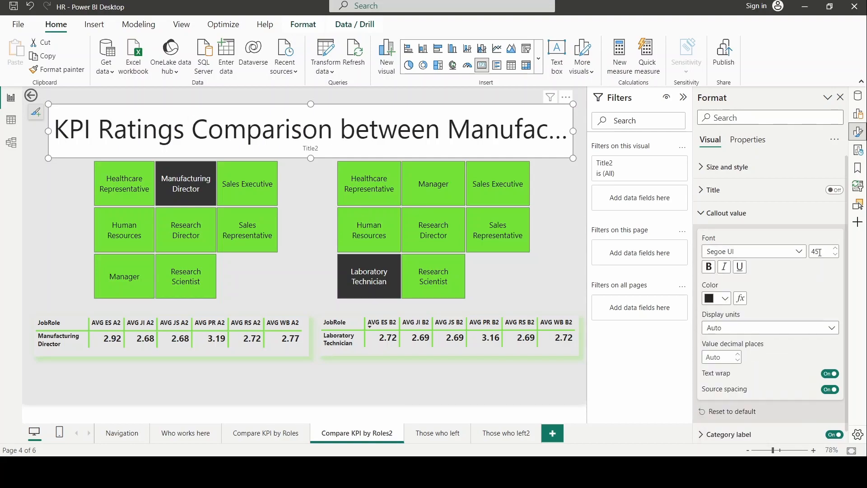
{"action": "double_click", "coordinate": [816, 252]}
{"action": "type", "text": "30"}
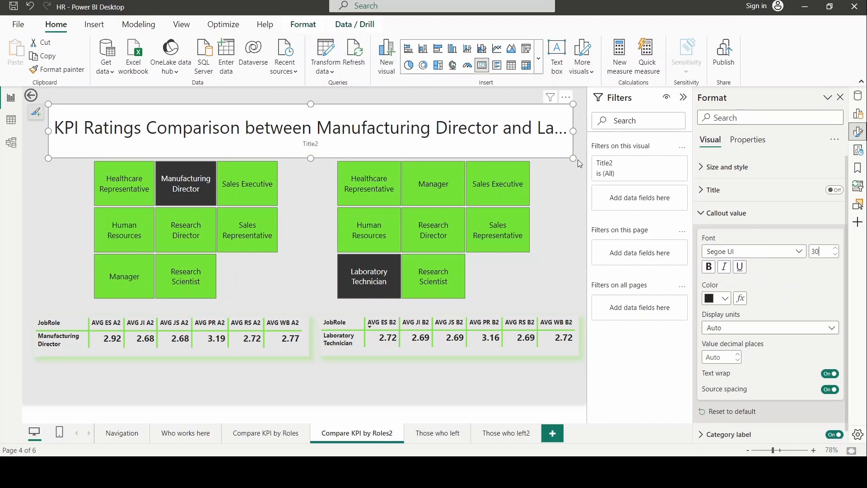
- Turn off the title card's category label and resize the card so its text wraps onto two lines above the slicers
{"action": "left_click_drag", "start_coordinate": [571, 159], "coordinate": [573, 169]}
{"action": "left_click", "coordinate": [727, 213]}
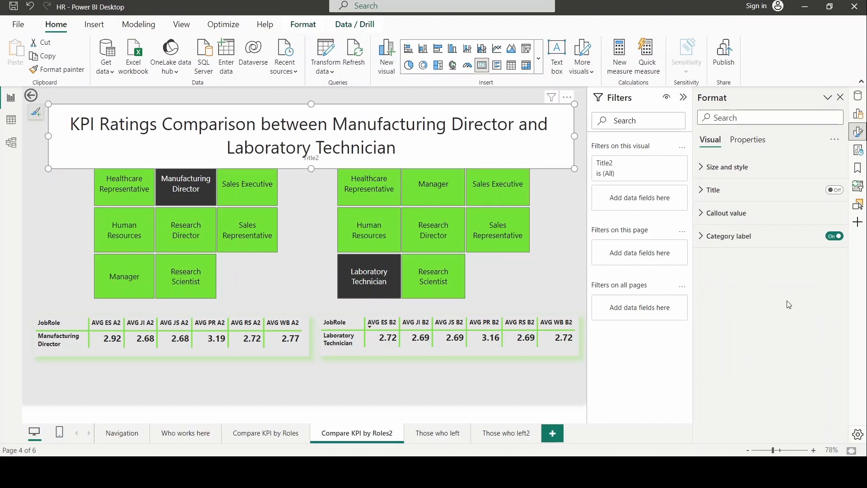
{"action": "left_click", "coordinate": [834, 236]}
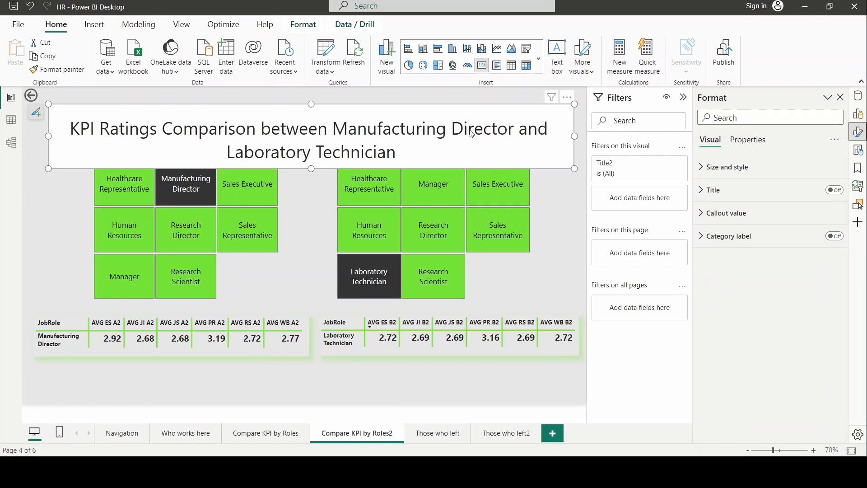
{"action": "left_click_drag", "start_coordinate": [314, 170], "coordinate": [312, 161]}
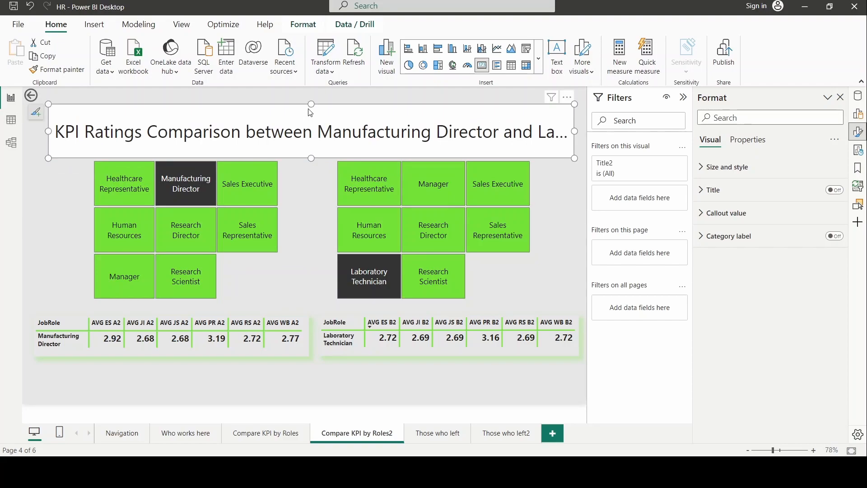
{"action": "left_click_drag", "start_coordinate": [312, 103], "coordinate": [311, 96]}
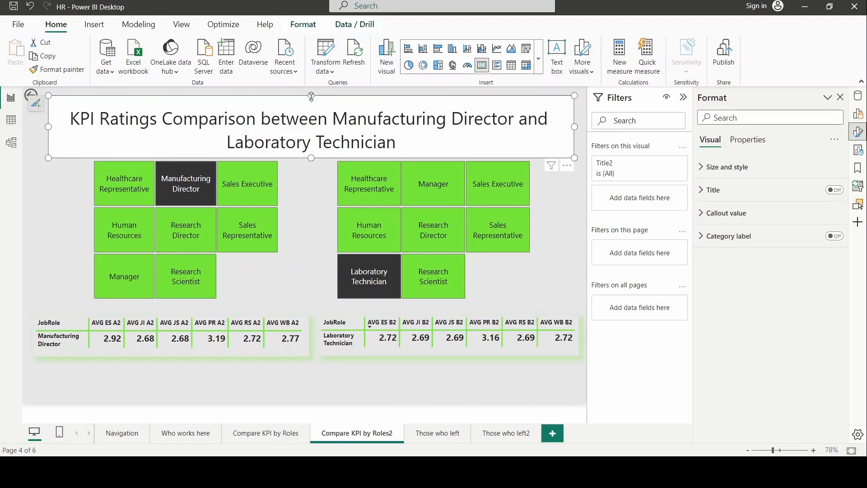
- Set the title card's background to the recently used light grey that matches the page
{"action": "left_click", "coordinate": [703, 167]}
{"action": "scroll", "coordinate": [740, 253], "scroll_direction": "down", "scroll_amount": 4}
{"action": "left_click", "coordinate": [725, 263]}
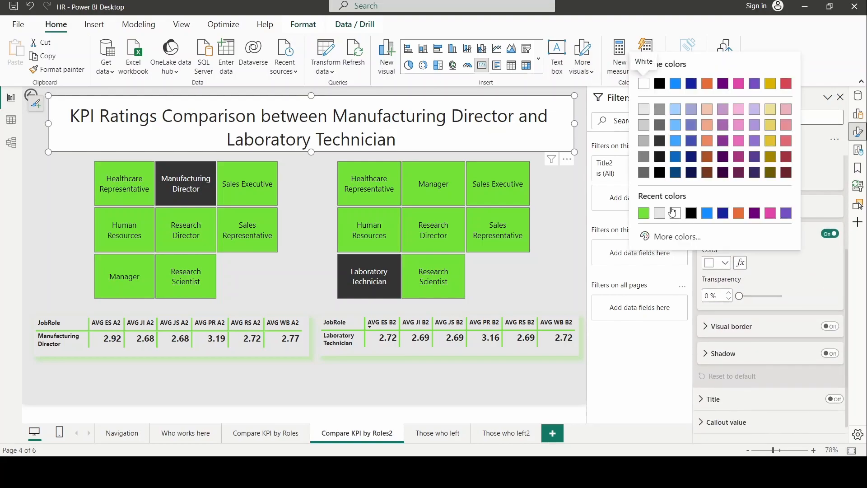
{"action": "left_click", "coordinate": [660, 219]}
{"action": "scroll", "coordinate": [705, 344], "scroll_direction": "down", "scroll_amount": 1}
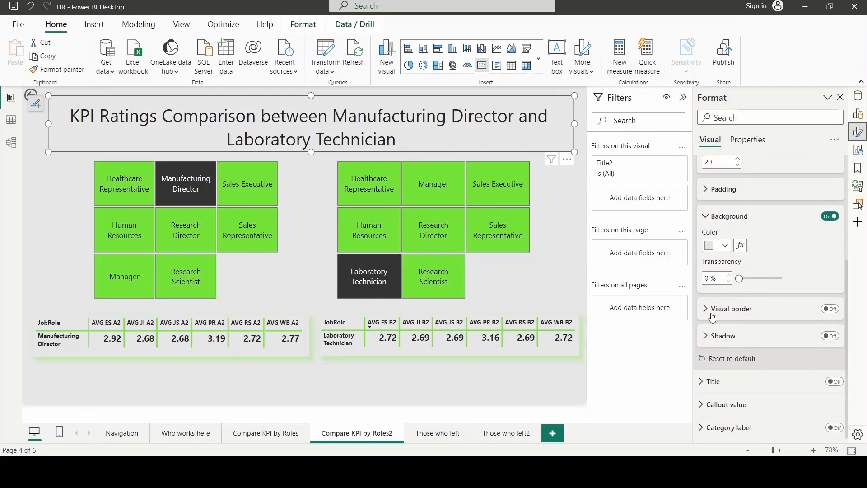
- Turn on the title card's shadow and colour it the same green as the slicer tiles
{"action": "left_click", "coordinate": [705, 344]}
{"action": "left_click", "coordinate": [830, 335]}
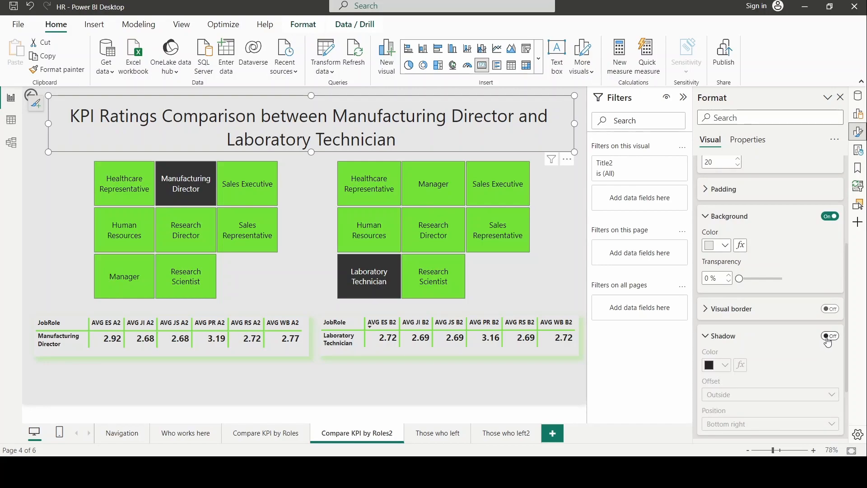
{"action": "left_click", "coordinate": [722, 365]}
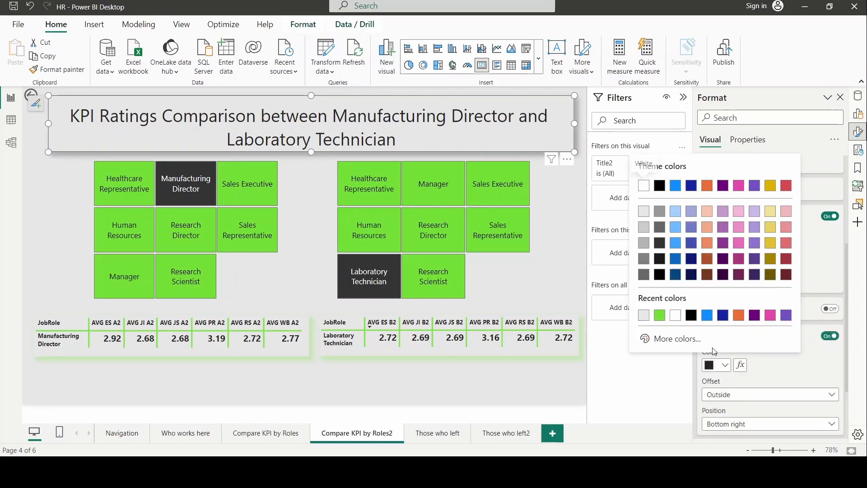
{"action": "left_click", "coordinate": [662, 314]}
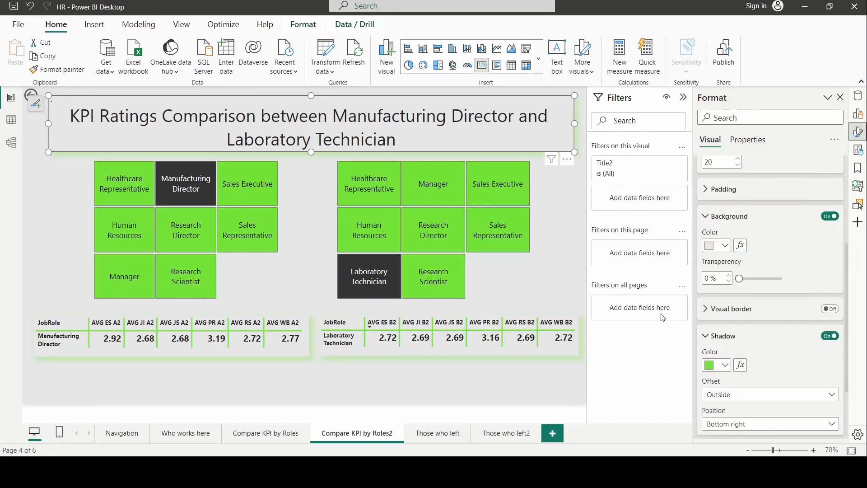
{"action": "left_click", "coordinate": [556, 386]}
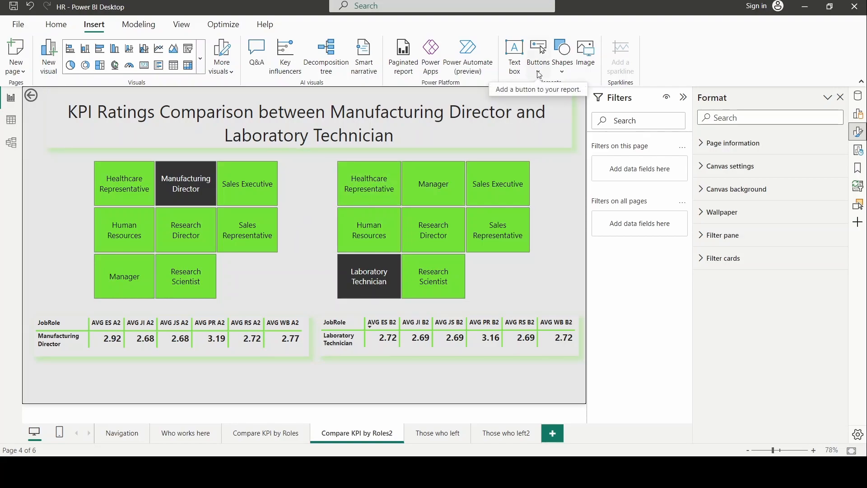
- Insert an oval shape, shrink it to fit the gap between the two slicers, and place it there beside their middle rows
{"action": "left_click", "coordinate": [563, 67]}
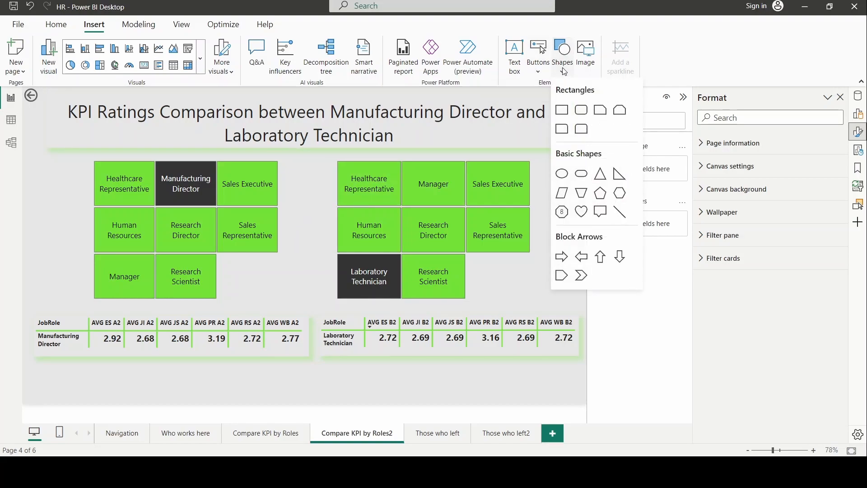
{"action": "left_click", "coordinate": [562, 174]}
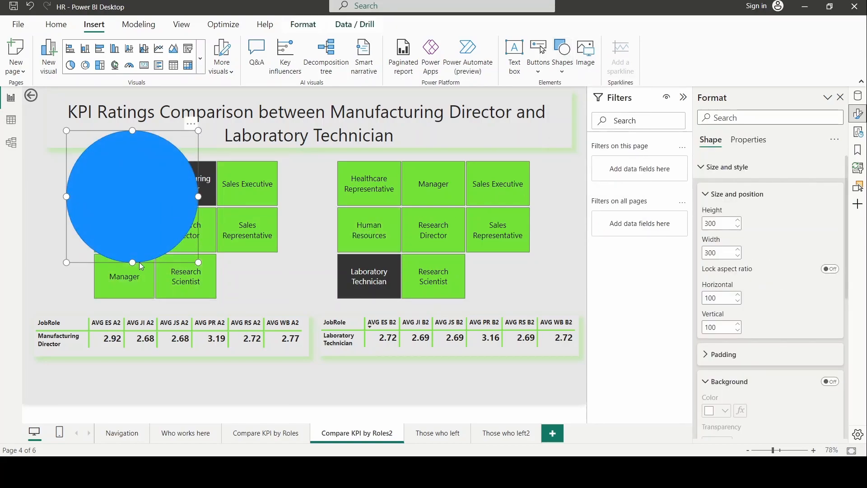
{"action": "left_click_drag", "start_coordinate": [133, 262], "coordinate": [133, 230]}
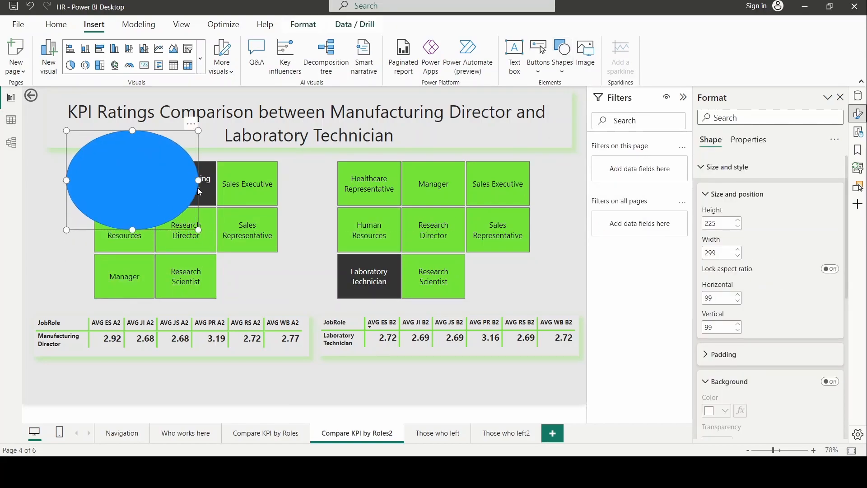
{"action": "left_click_drag", "start_coordinate": [203, 182], "coordinate": [134, 180]}
{"action": "left_click_drag", "start_coordinate": [101, 230], "coordinate": [93, 170]}
{"action": "left_click_drag", "start_coordinate": [134, 151], "coordinate": [319, 229]}
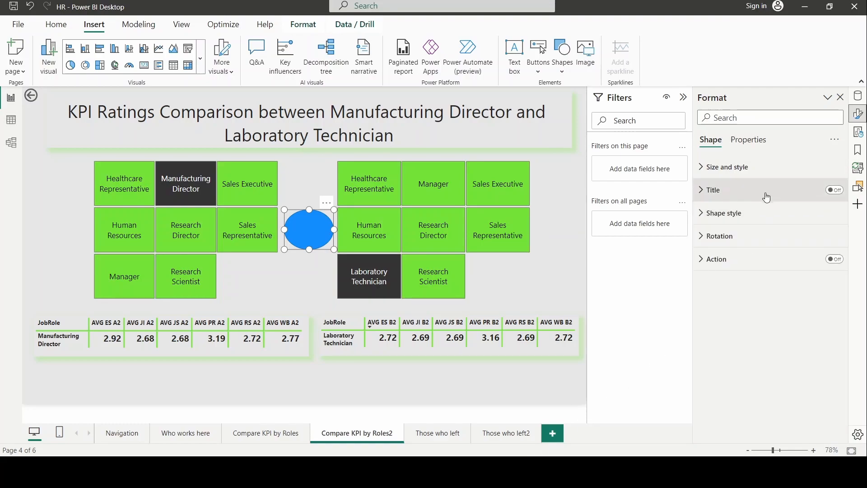
- Set the oval's fill colour to the same green as the slicer tiles
{"action": "left_click", "coordinate": [707, 213]}
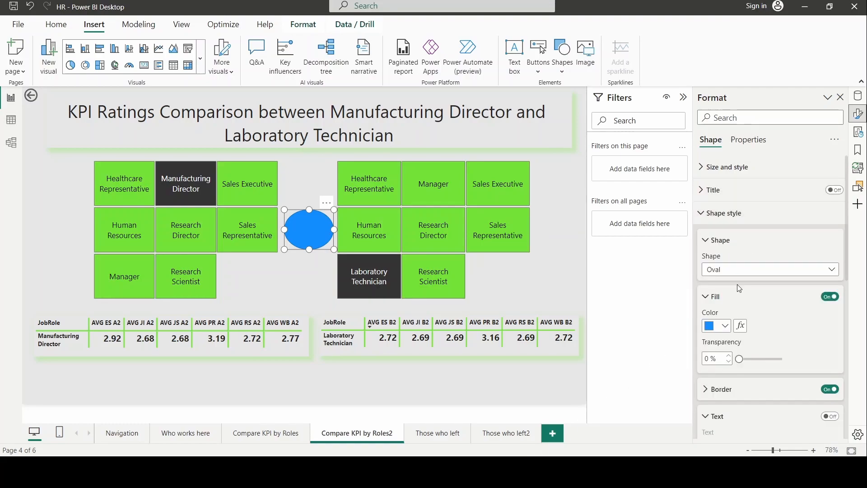
{"action": "left_click", "coordinate": [725, 325]}
{"action": "left_click", "coordinate": [646, 277]}
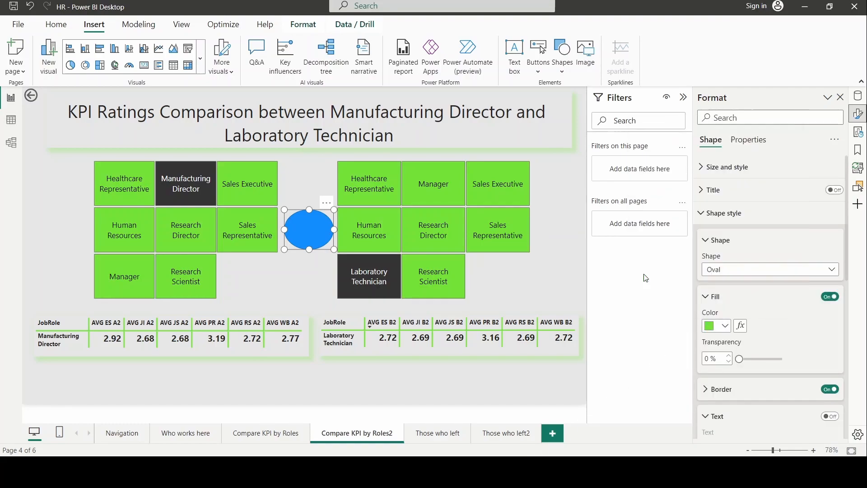
{"action": "left_click", "coordinate": [707, 297]}
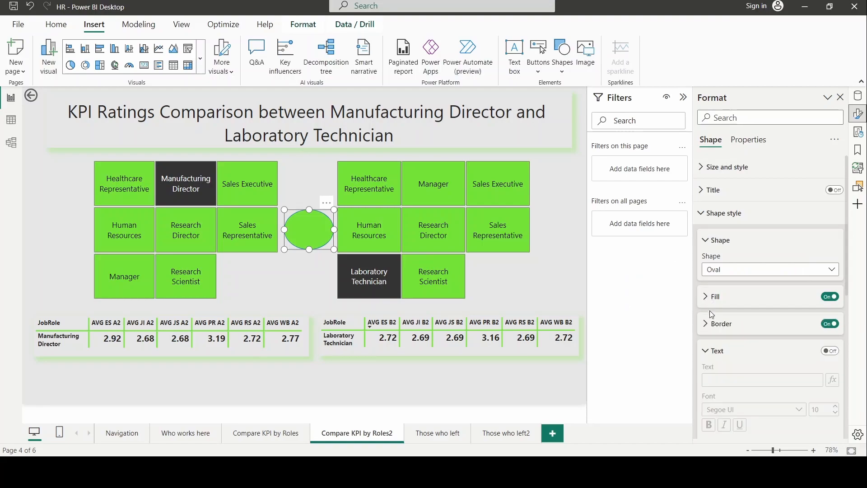
- Turn on the oval's text and set it to "VS"
{"action": "left_click", "coordinate": [707, 351]}
{"action": "left_click", "coordinate": [708, 357]}
{"action": "left_click", "coordinate": [829, 351]}
{"action": "type", "text": "VS"}
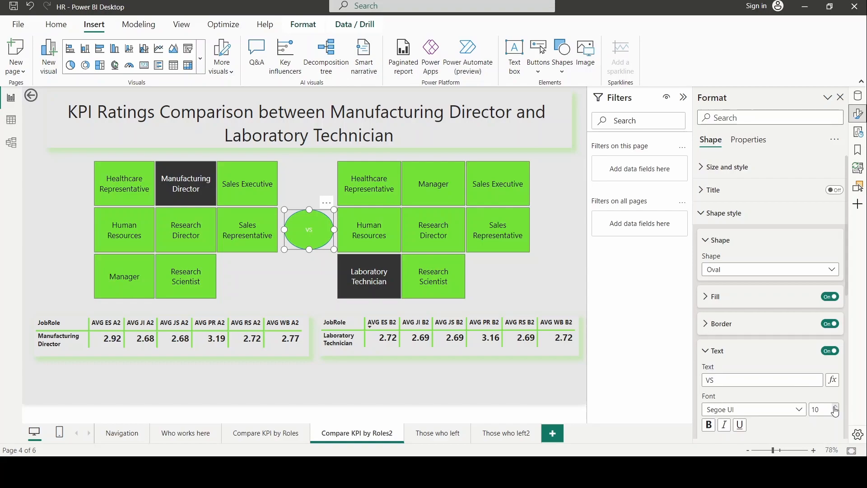
- Make the oval's VS text bold at font size 25 and shrink the oval closely around it
{"action": "scroll", "coordinate": [752, 383], "scroll_direction": "down", "scroll_amount": 2}
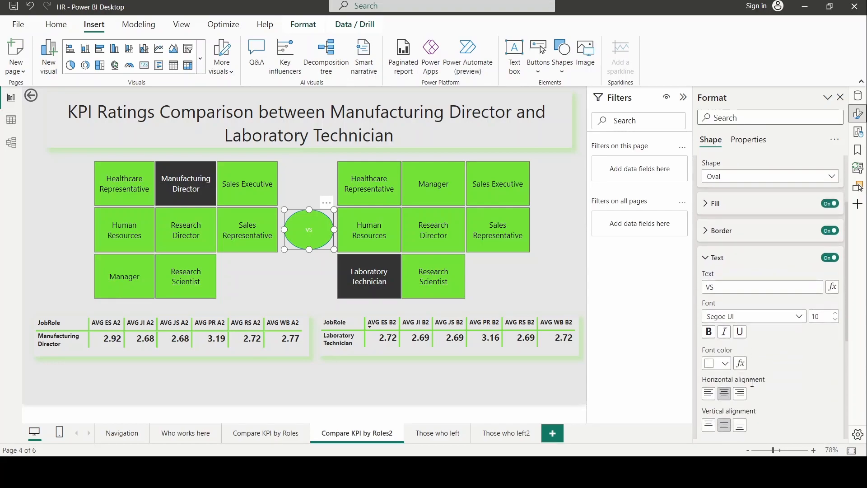
{"action": "left_click", "coordinate": [826, 314]}
{"action": "type", "text": "25"}
{"action": "left_click", "coordinate": [708, 331]}
{"action": "left_click_drag", "start_coordinate": [331, 250], "coordinate": [315, 240]}
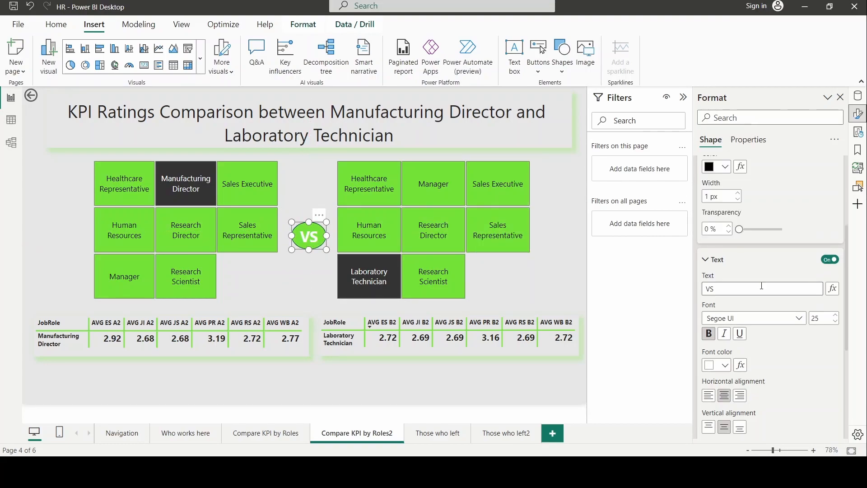
- Turn on the oval's shadow and set the shadow transparency to 0%
{"action": "scroll", "coordinate": [738, 300], "scroll_direction": "down", "scroll_amount": 5}
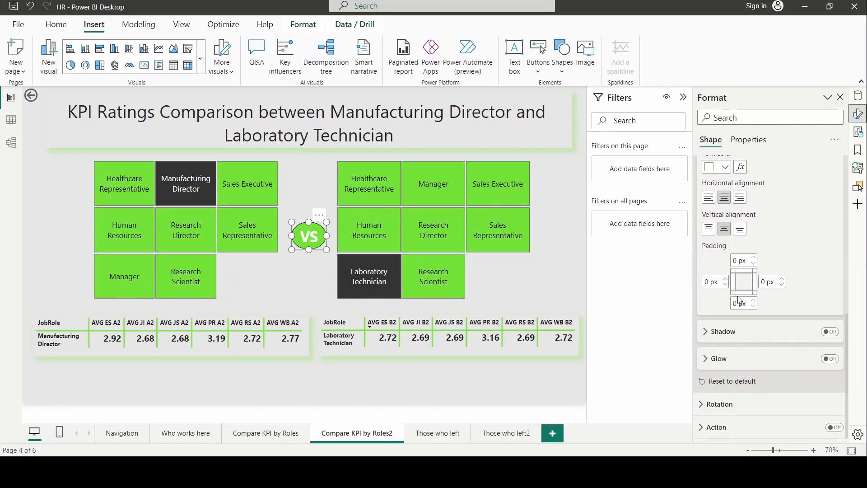
{"action": "left_click", "coordinate": [829, 331]}
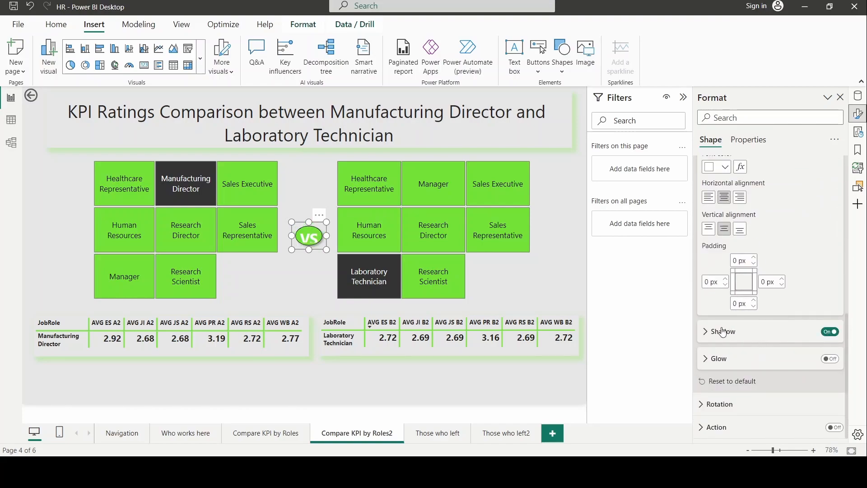
{"action": "left_click", "coordinate": [705, 333]}
{"action": "scroll", "coordinate": [705, 333], "scroll_direction": "down", "scroll_amount": 3}
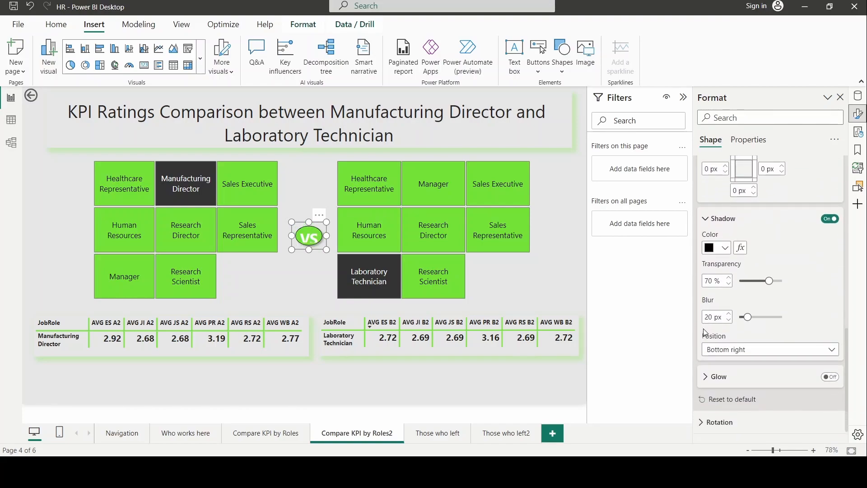
{"action": "left_click_drag", "start_coordinate": [768, 280], "coordinate": [736, 280]}
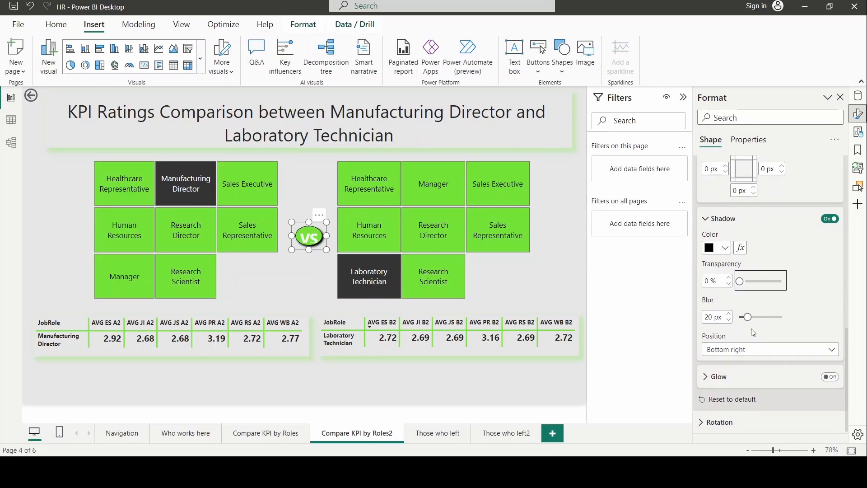
- Enlarge the VS oval slightly, then shift it and the second job-role slicer right so the oval sits midway between the two slicers
{"action": "mouse_move", "coordinate": [326, 256]}
{"action": "left_mouse_down"}
{"action": "mouse_move", "coordinate": [313, 244]}
{"action": "mouse_move", "coordinate": [320, 248]}
{"action": "left_mouse_up"}
{"action": "left_click", "coordinate": [329, 254]}
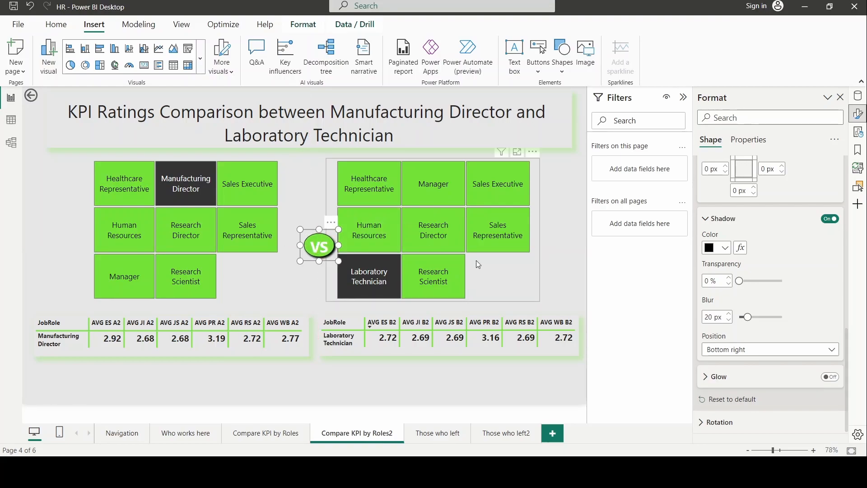
{"action": "left_click_drag", "start_coordinate": [493, 278], "coordinate": [515, 274]}
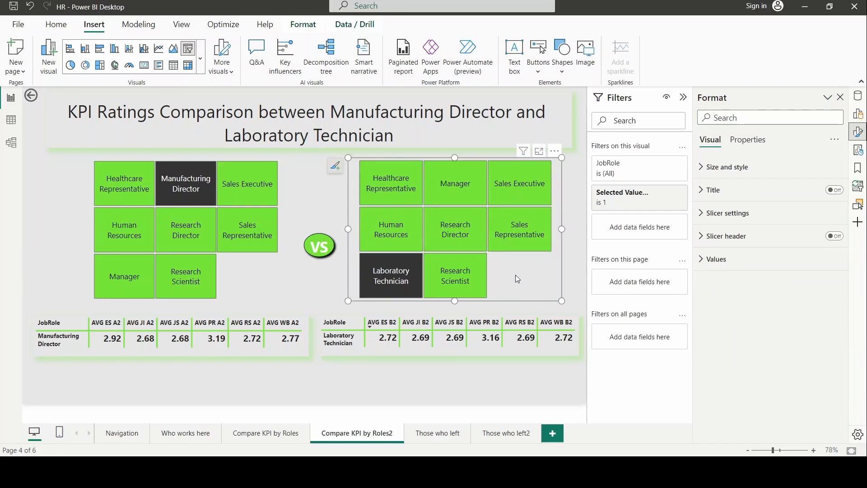
{"action": "left_click", "coordinate": [263, 286]}
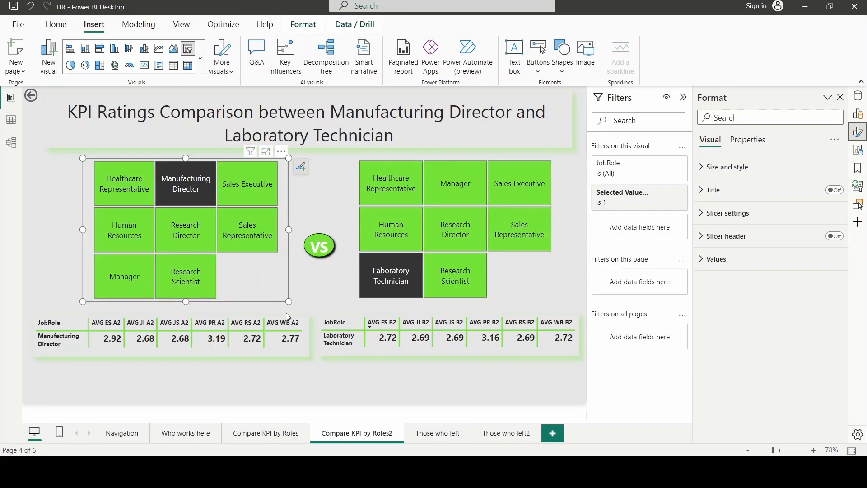
{"action": "left_click", "coordinate": [308, 375]}
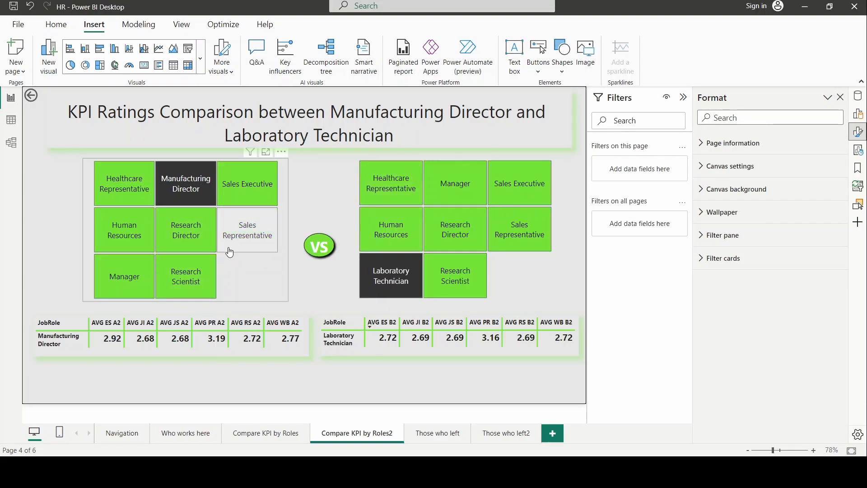
- Test the comparison by choosing Research Director in the first slicer and Sales Executive in the second
{"action": "left_click", "coordinate": [205, 233]}
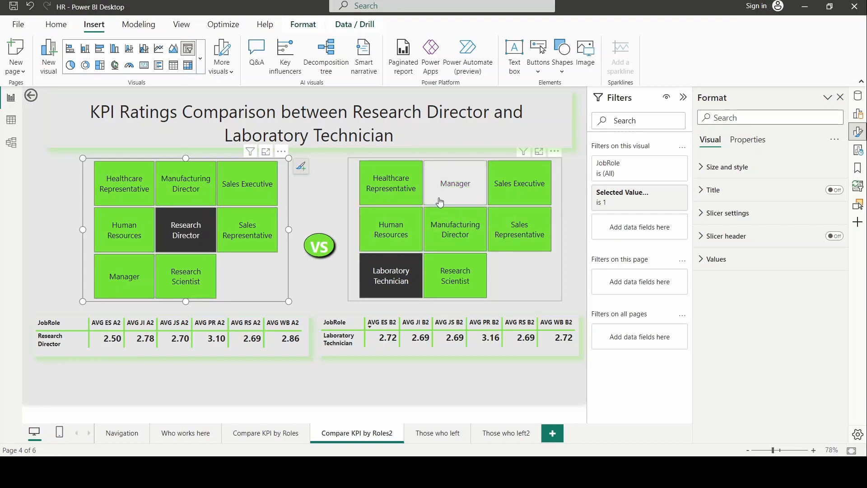
{"action": "left_click", "coordinate": [515, 190]}
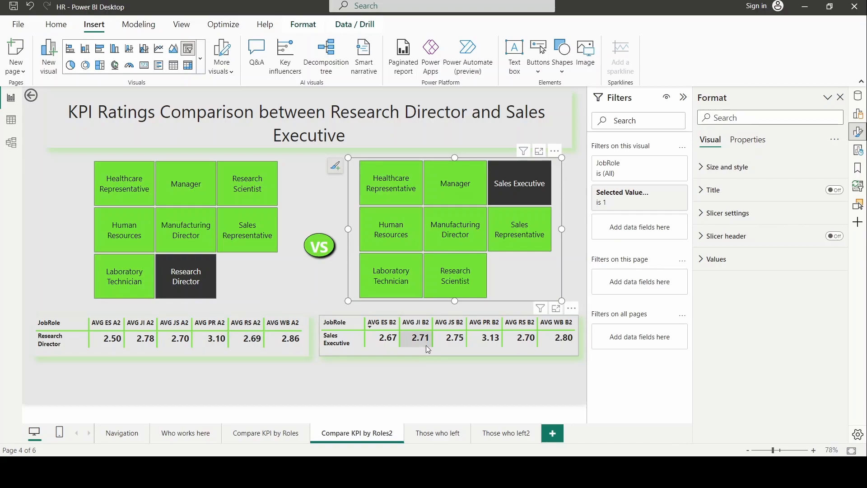
{"action": "left_click", "coordinate": [463, 393]}
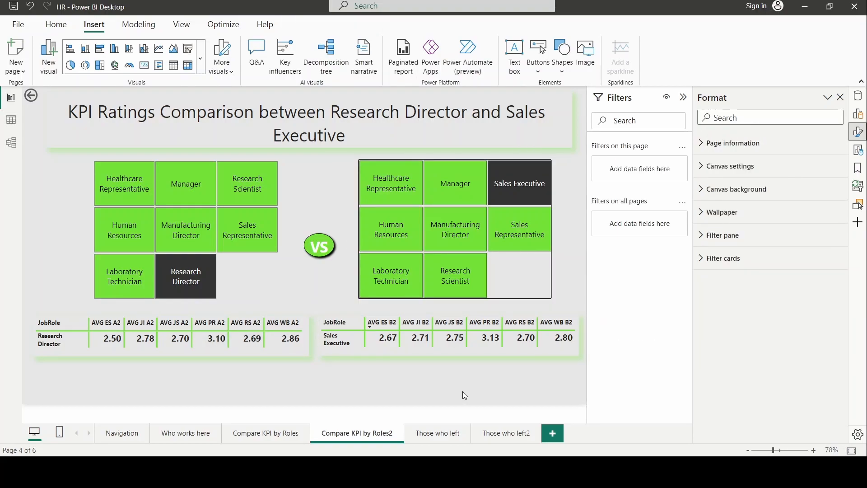